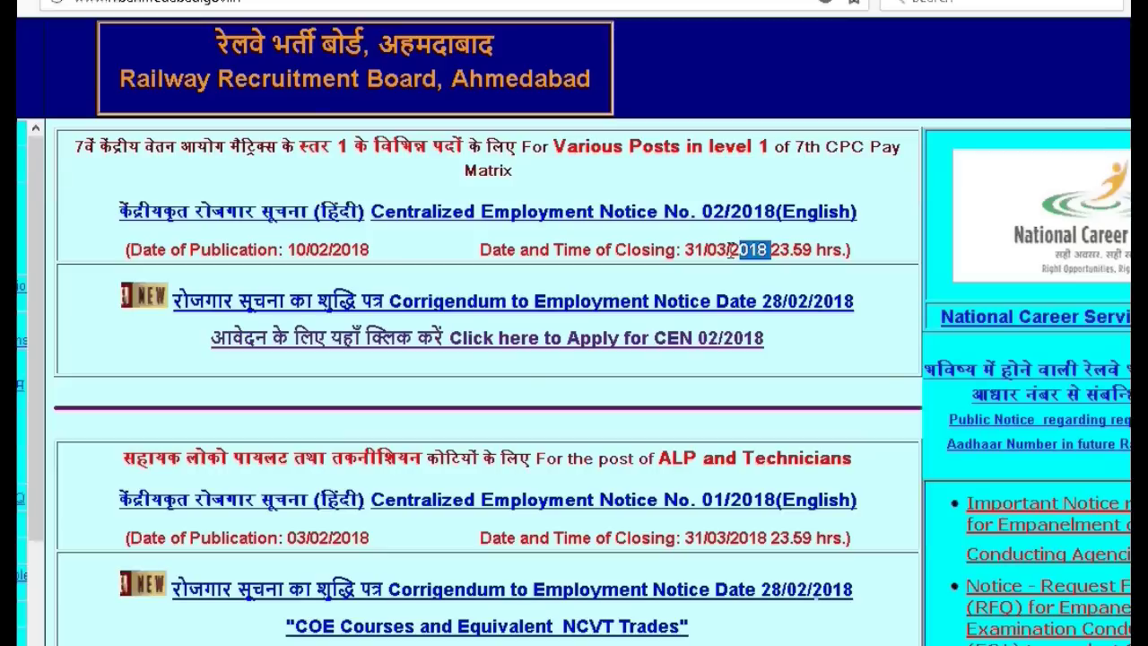
drag(731, 250, 688, 249)
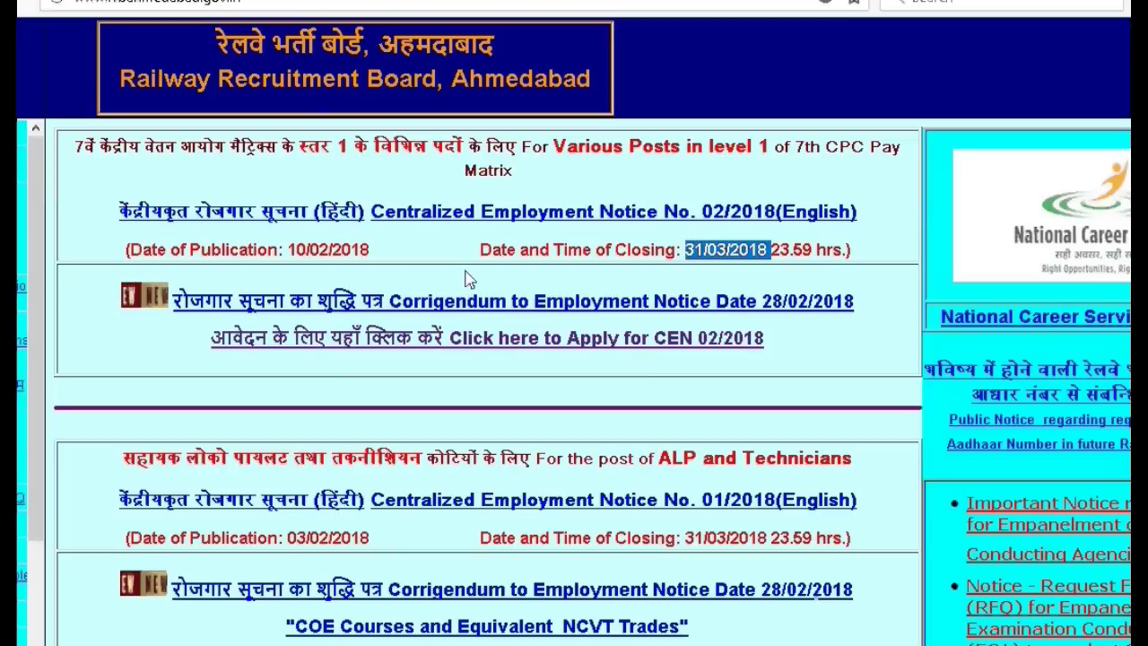
click(433, 241)
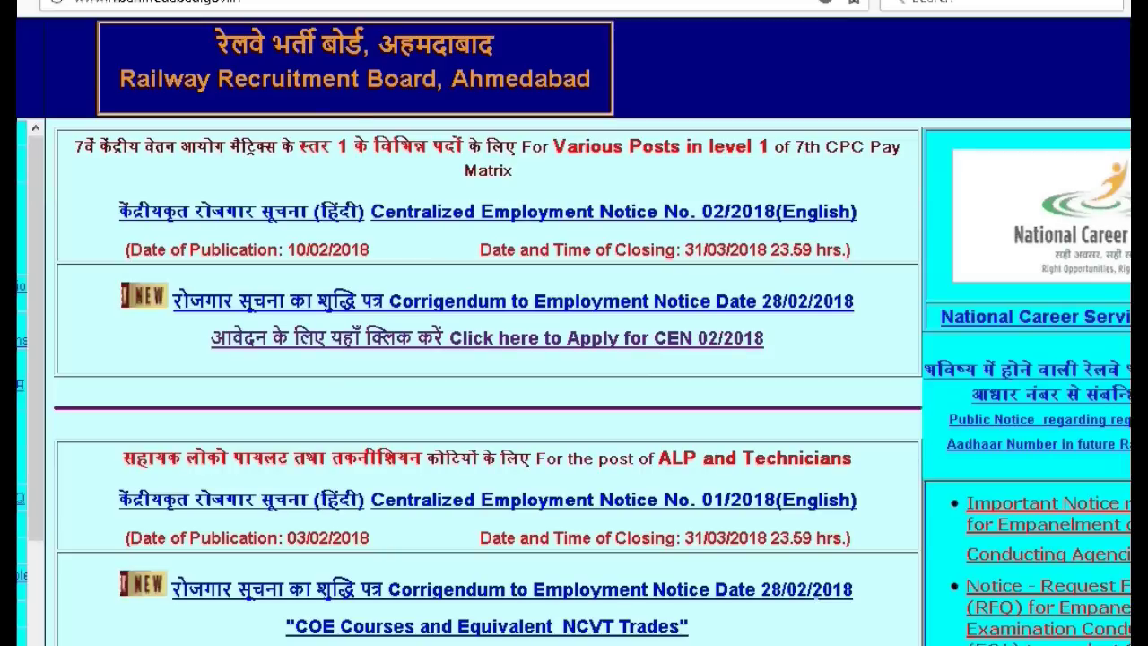
scroll(433, 240, down, 4)
scroll(487, 381, down, 7)
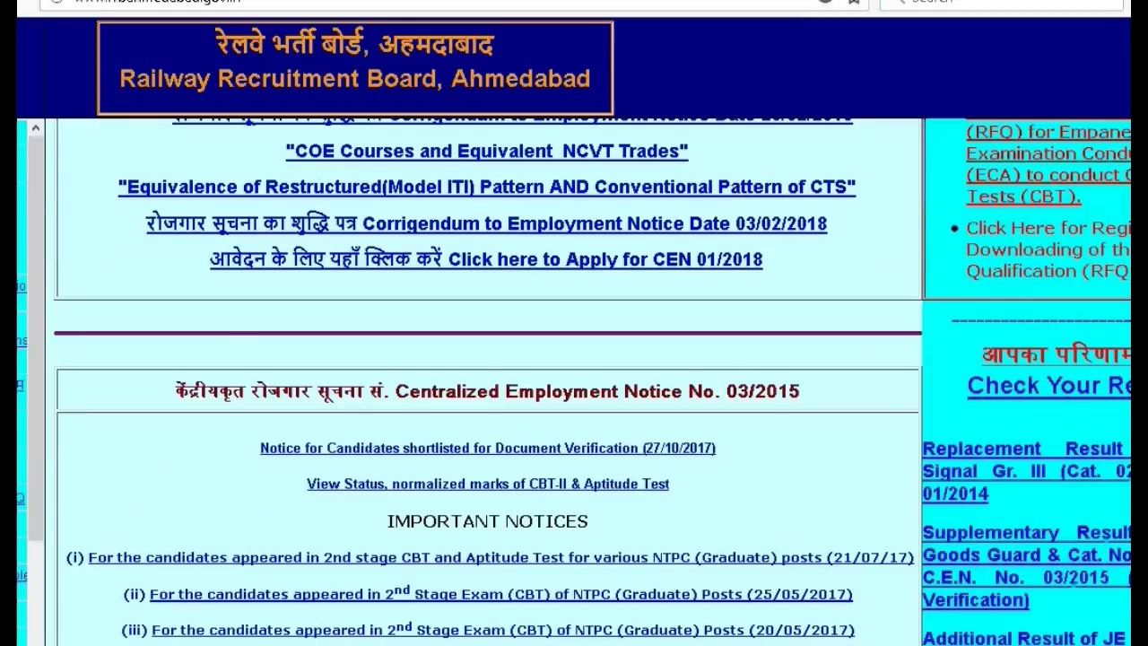
scroll(487, 382, up, 7)
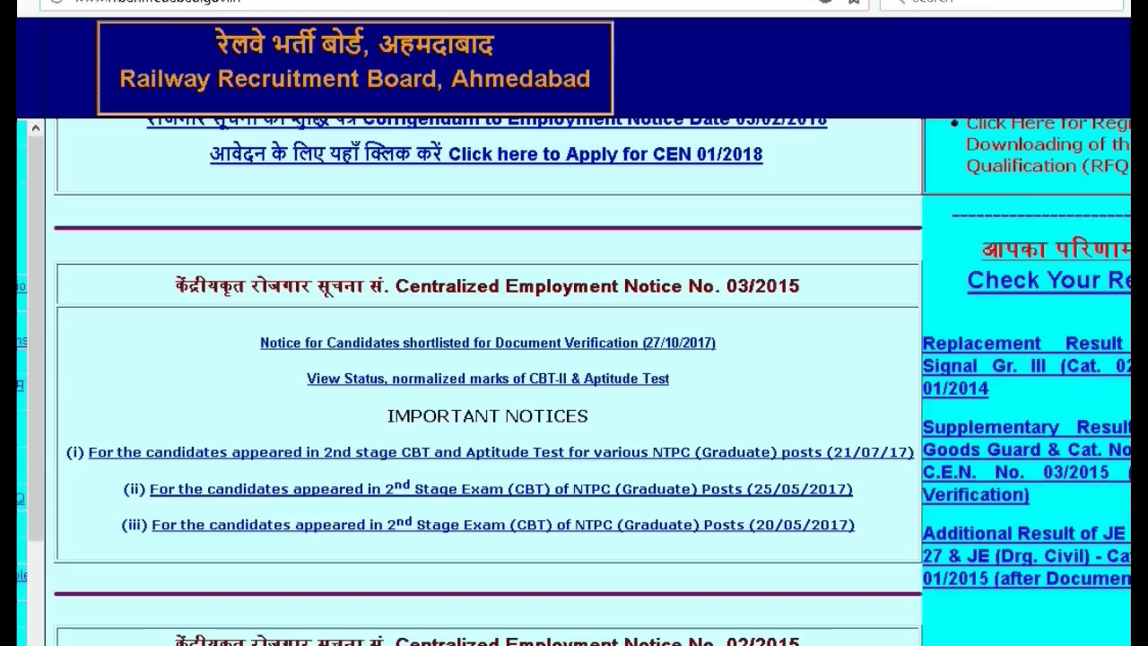
scroll(487, 381, up, 4)
scroll(487, 381, up, 2)
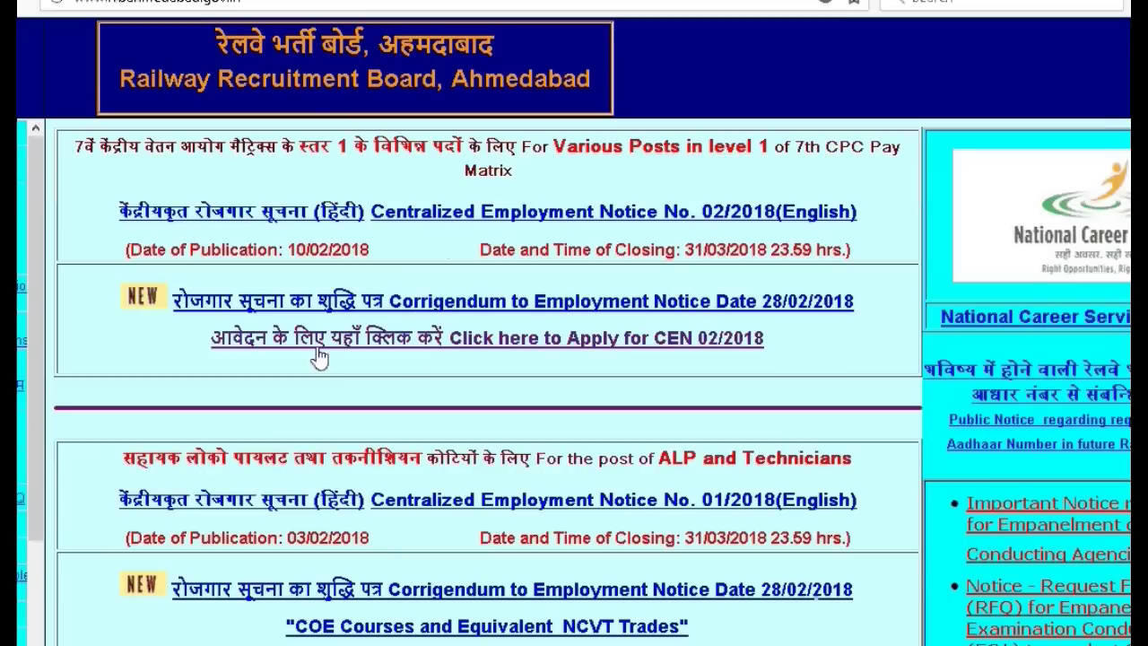
click(568, 348)
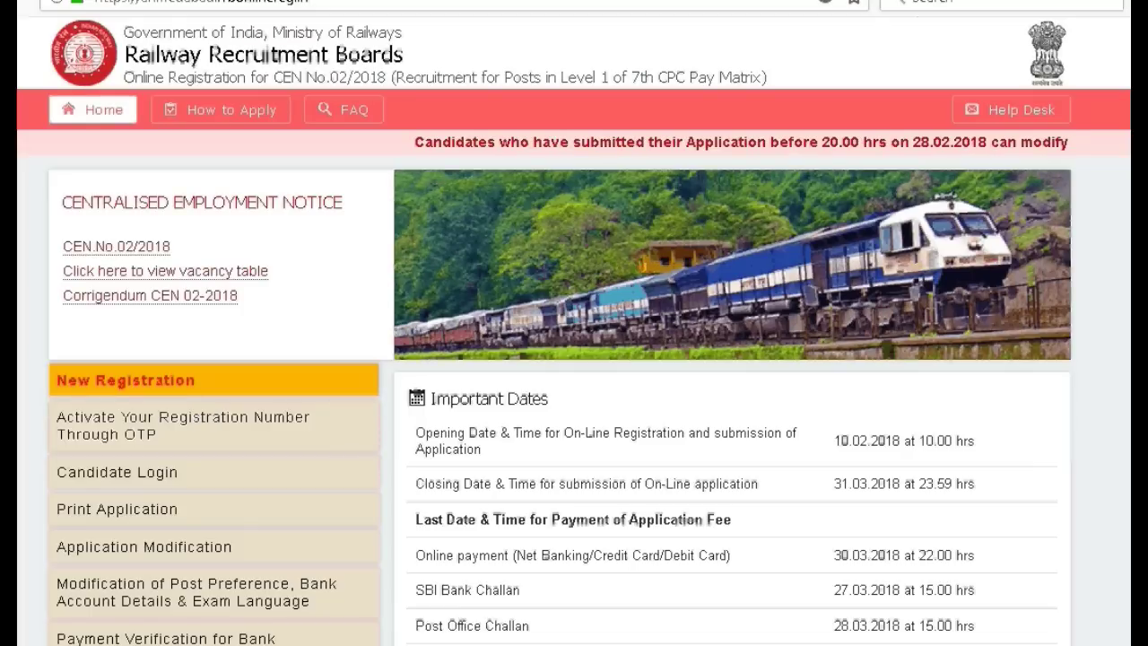
- Begin a New Registration for CEN 02/2018, bringing up the list of sixteen RRBs
scroll(574, 332, down, 1)
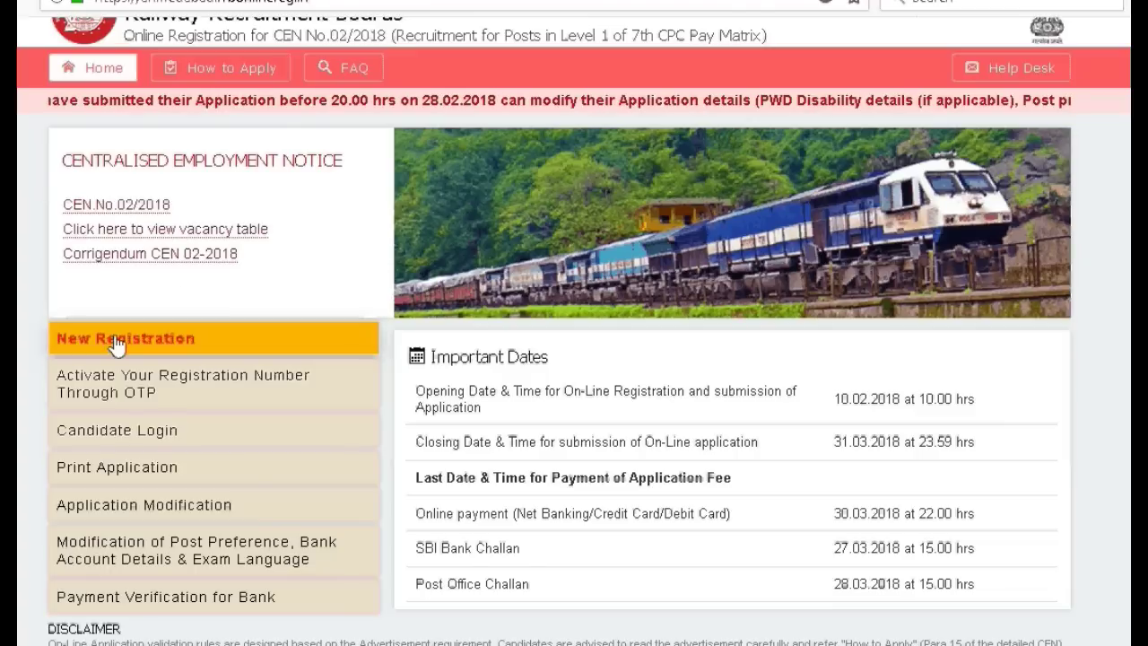
click(75, 342)
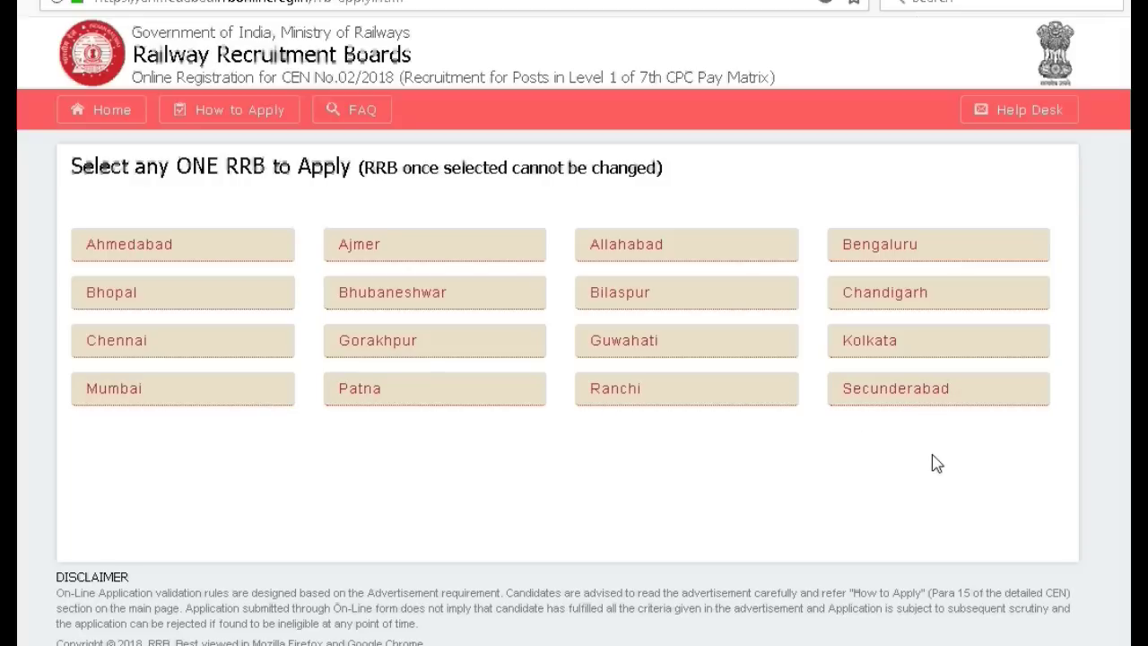
- Pick RRB Kolkata, tick both instruction and eligibility declarations, and submit to reach the form
click(884, 352)
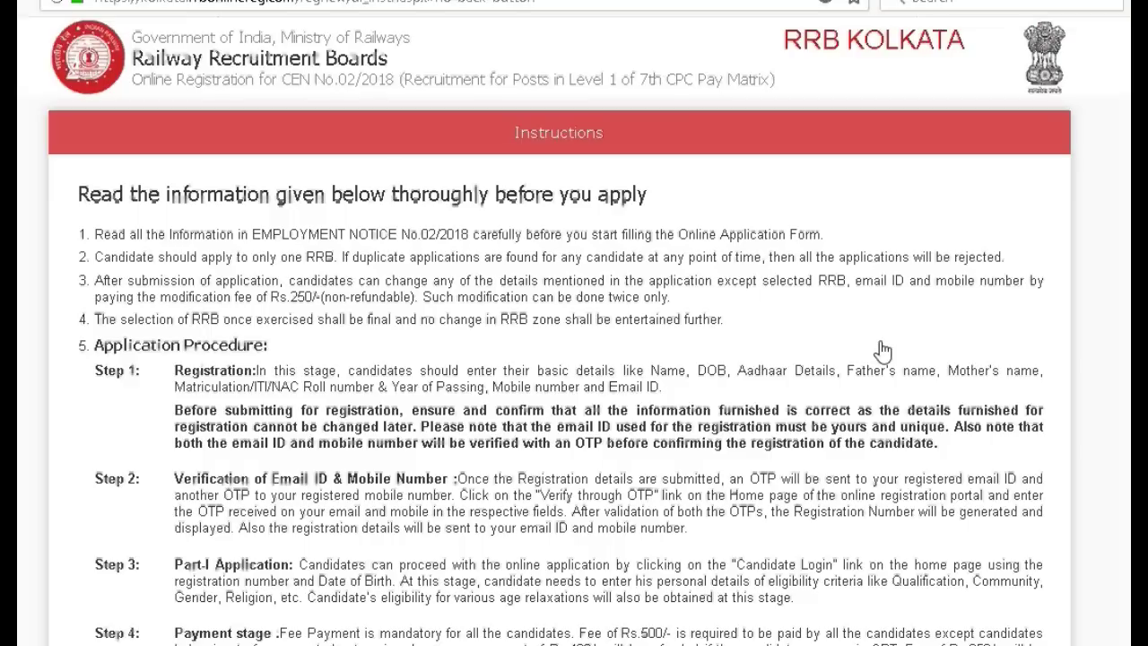
scroll(574, 359, down, 10)
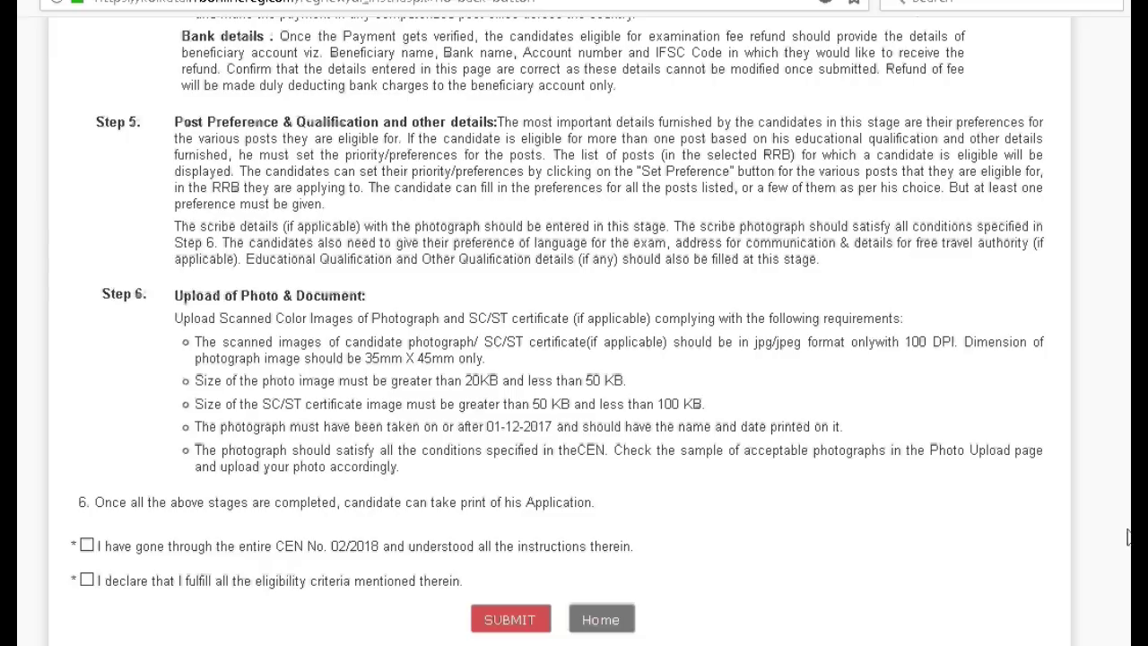
click(88, 547)
click(88, 583)
drag(79, 533, 83, 628)
click(108, 629)
click(508, 625)
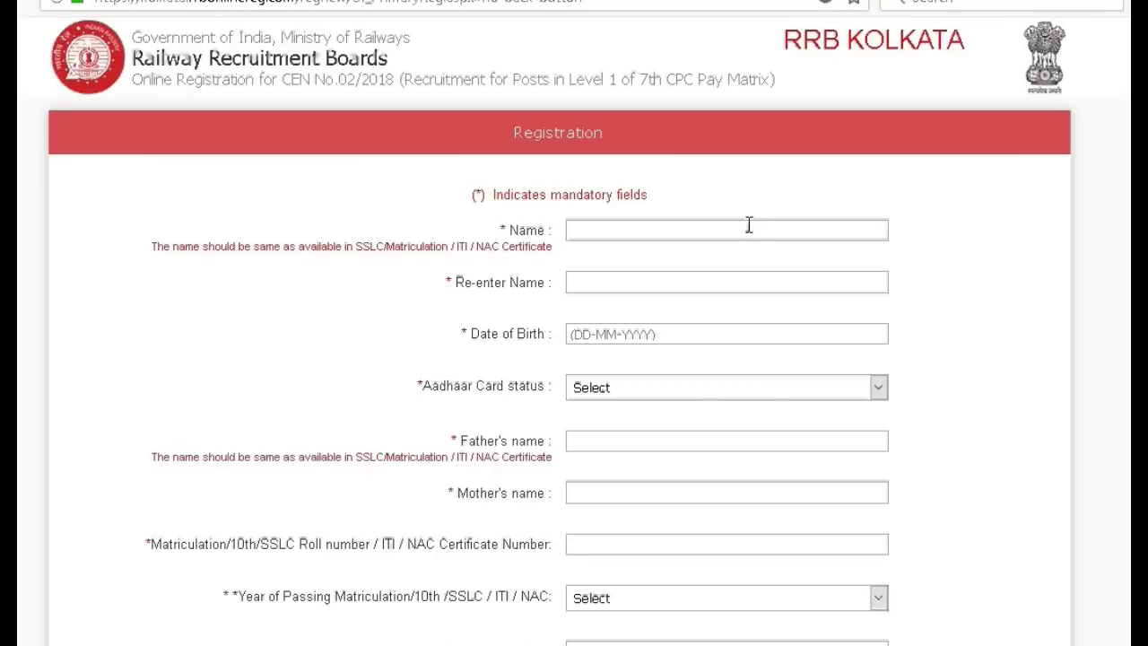
scroll(749, 225, down, 5)
click(797, 225)
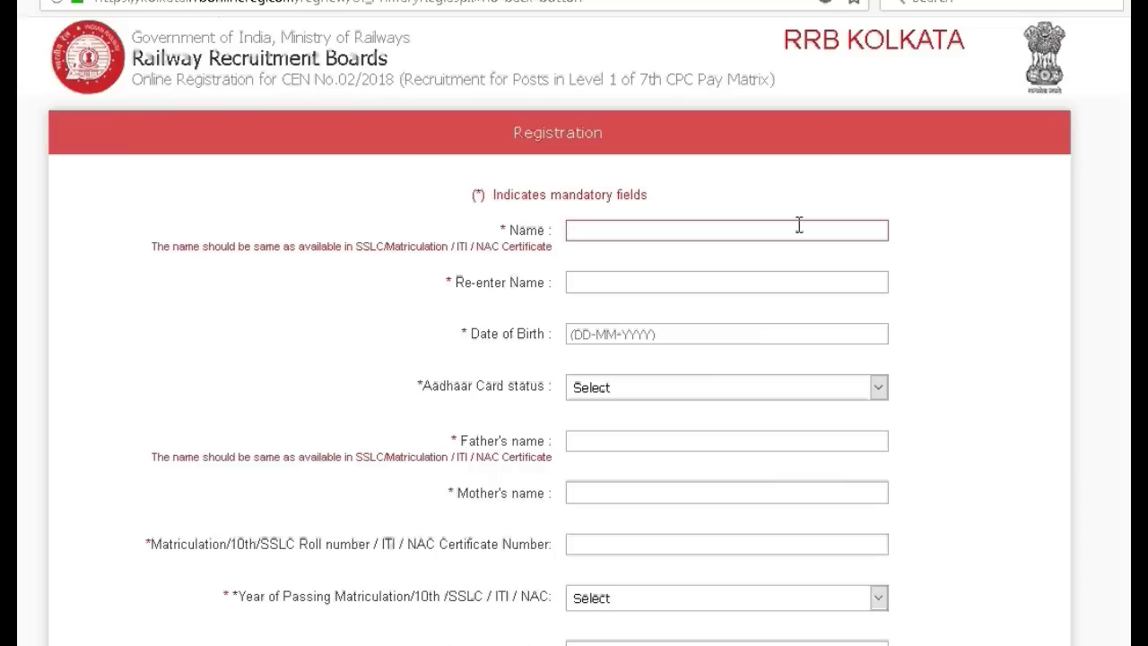
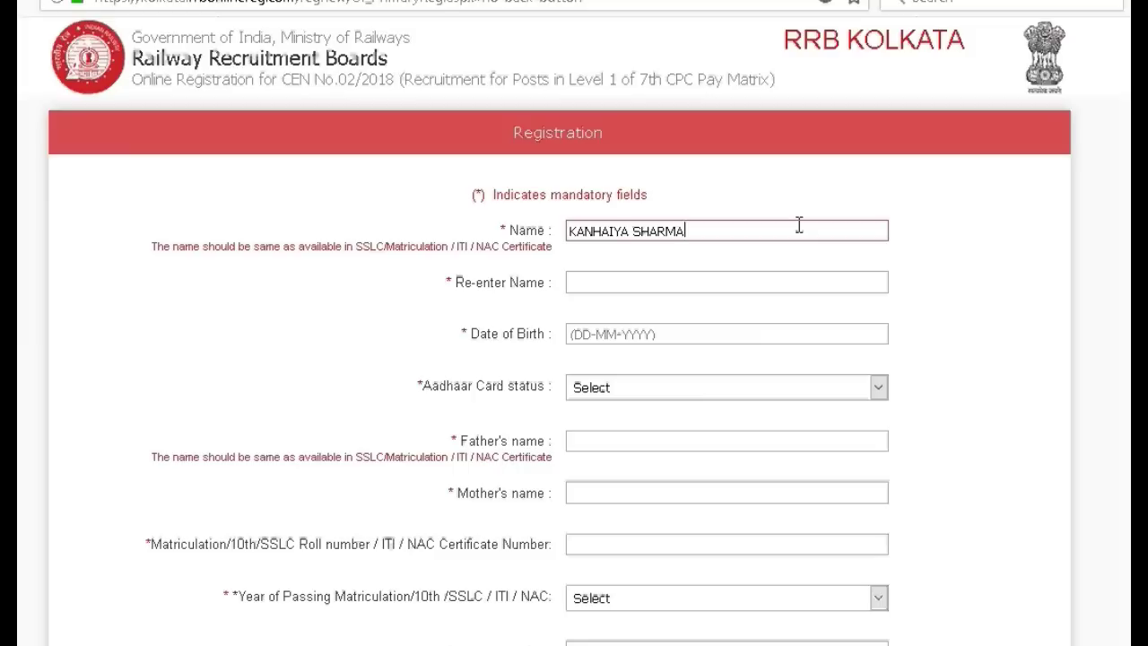
click(753, 285)
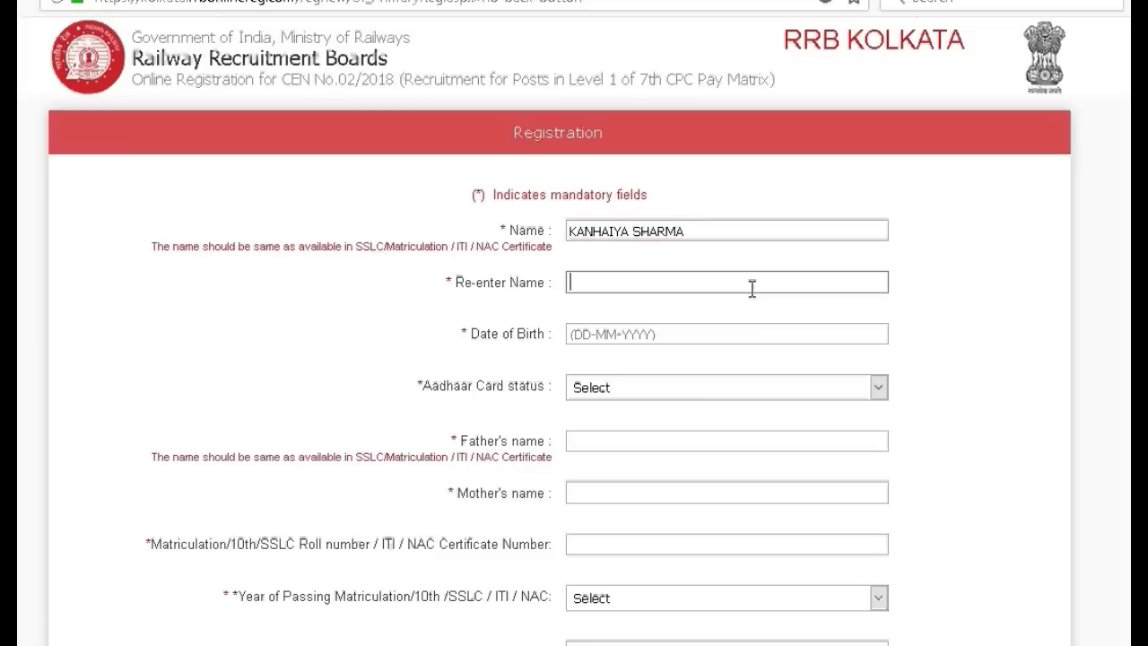
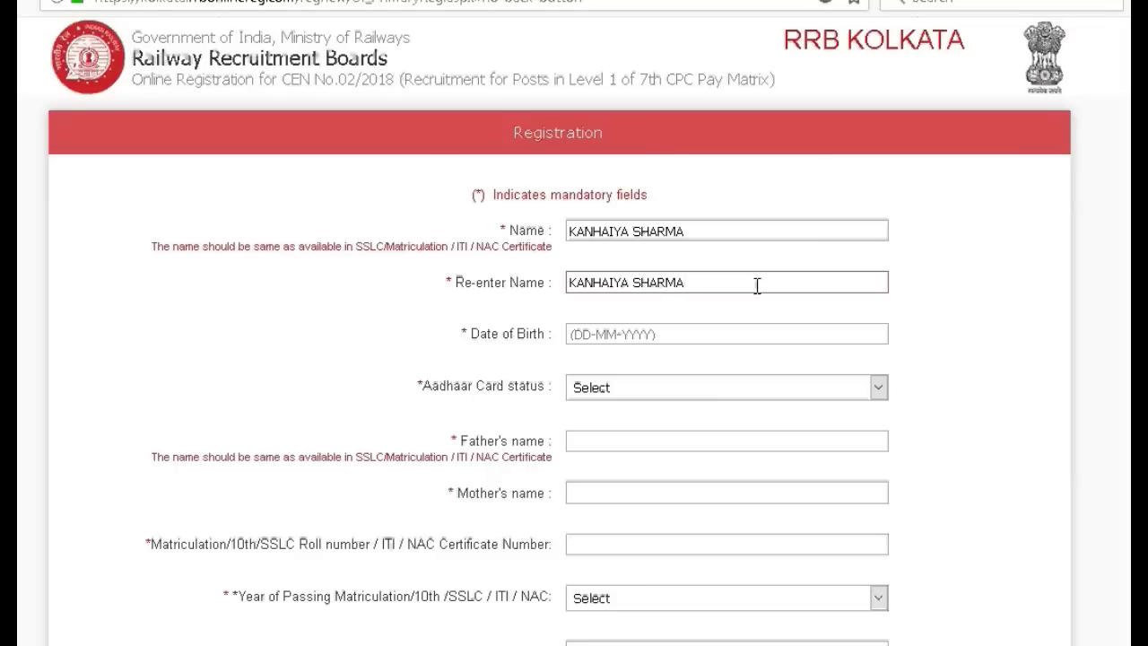
click(662, 334)
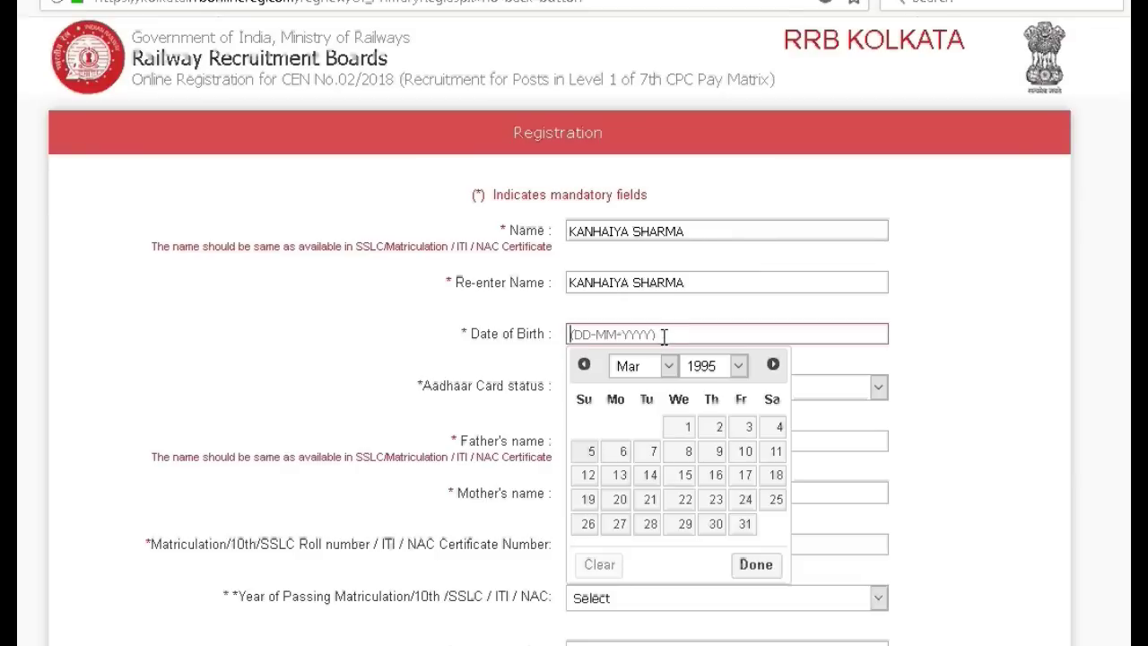
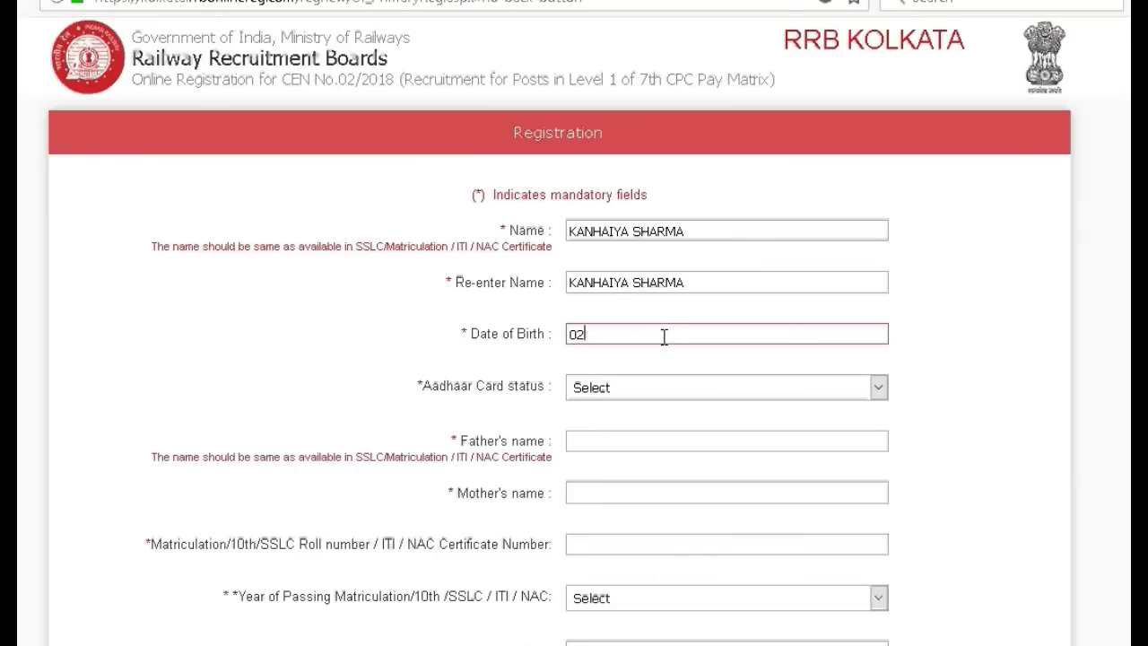
- Set the Aadhaar status to 'I have Aadhaar Card'
click(881, 393)
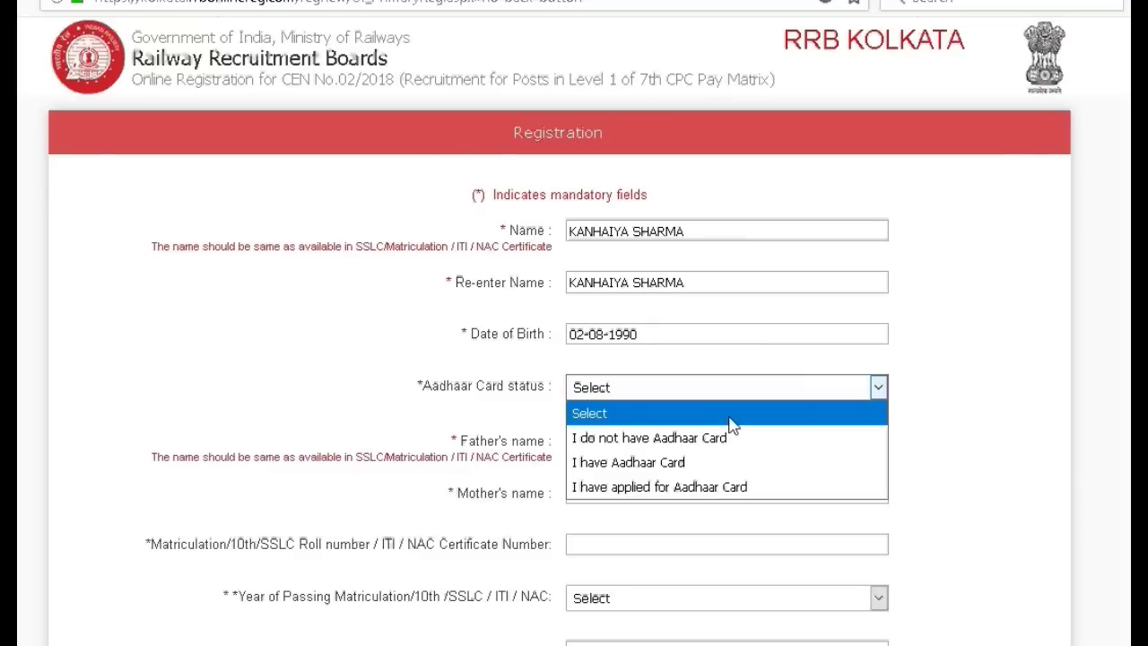
click(726, 462)
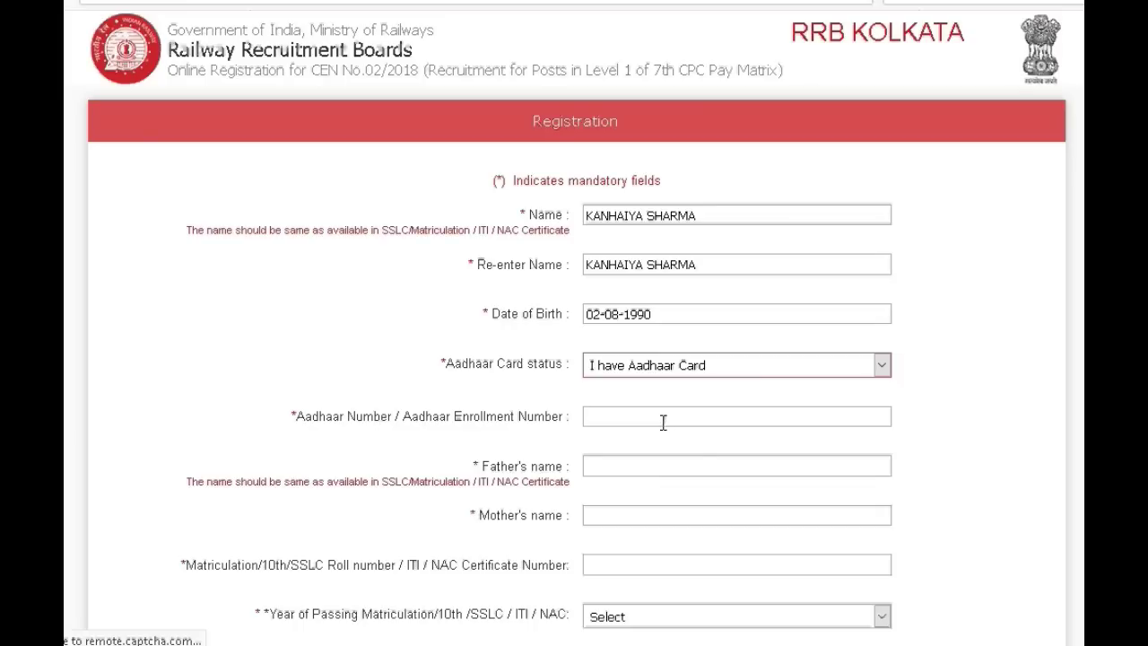
click(647, 444)
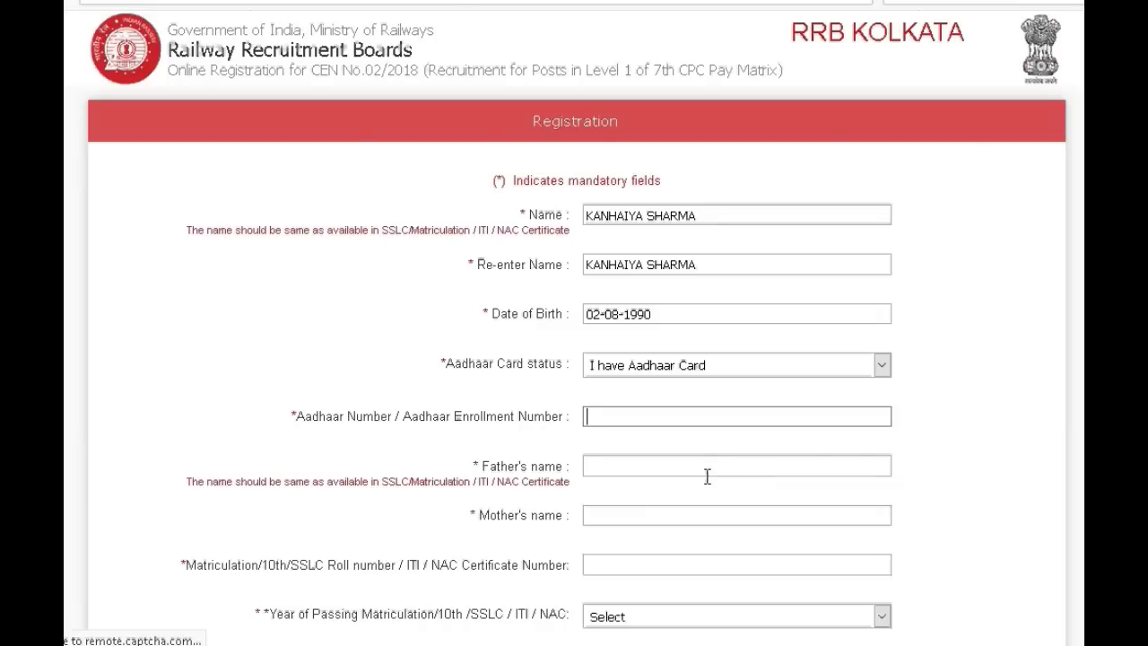
click(707, 474)
scroll(707, 475, down, 5)
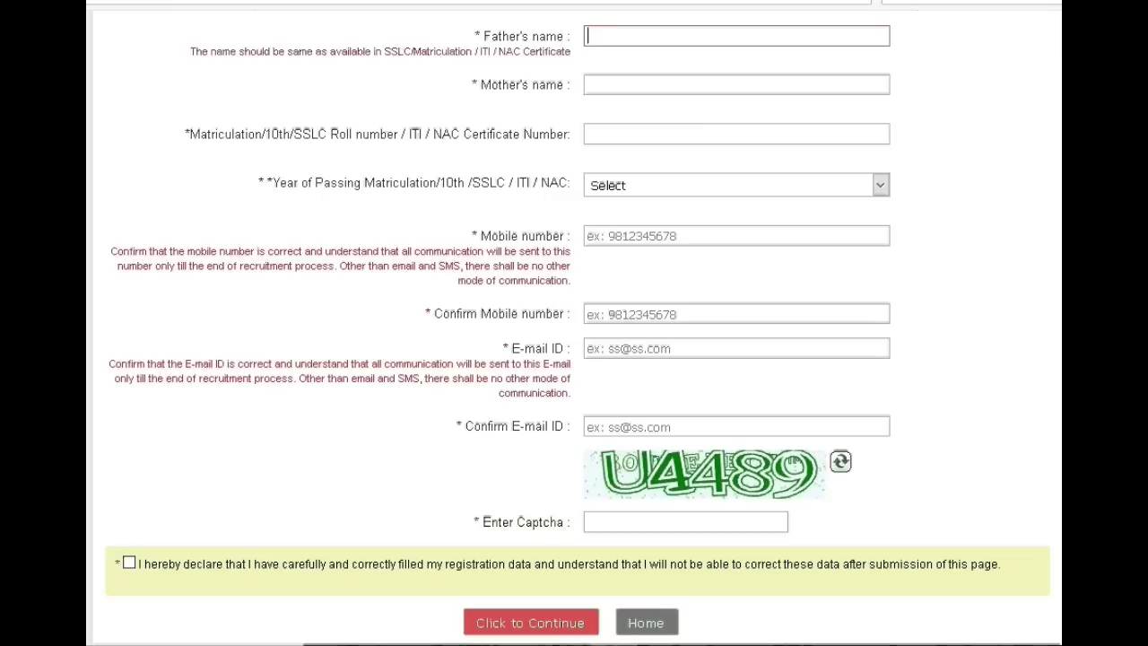
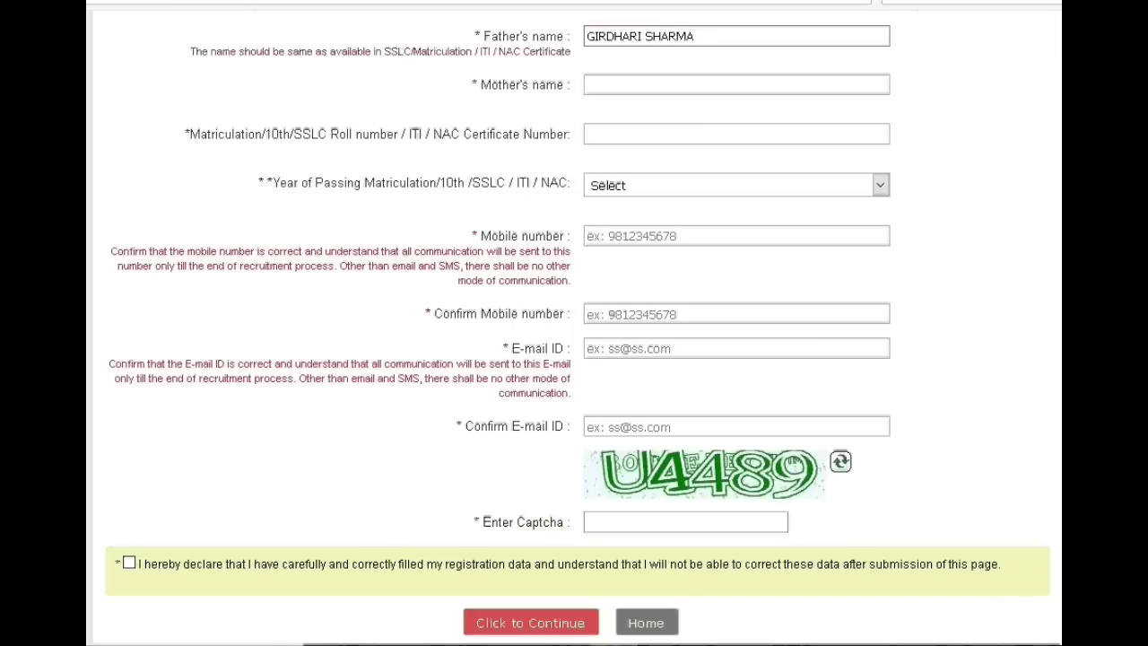
- Fill in the father's name and mother's name fields
click(596, 84)
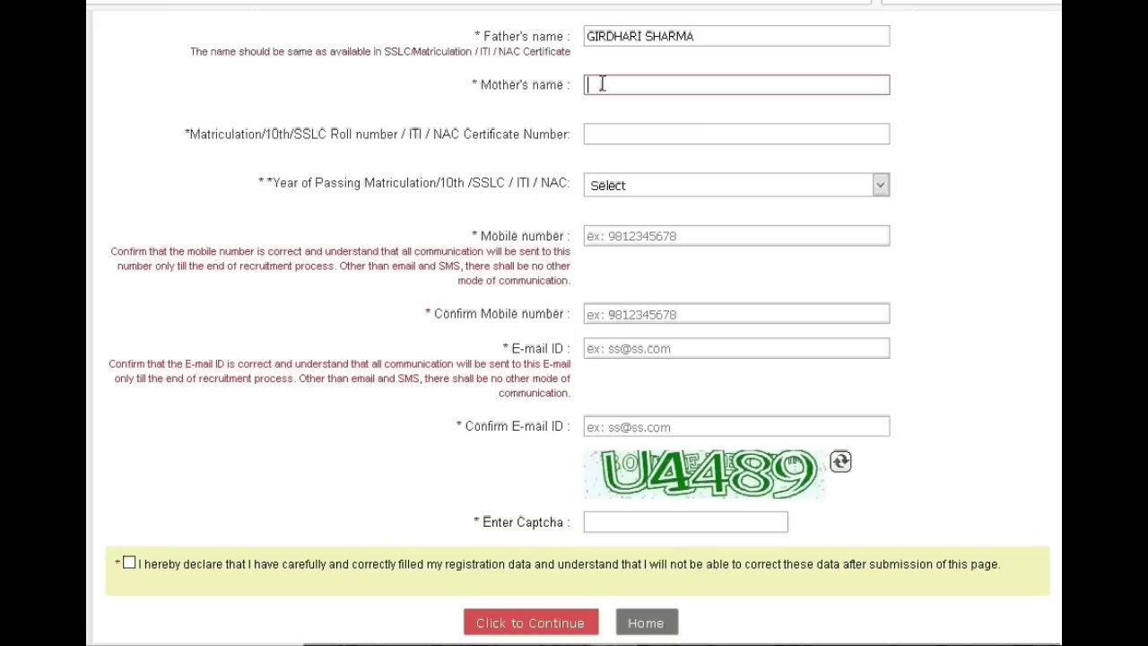
- Enter the matriculation certificate number, passing year 2008, and the captcha shown
click(595, 132)
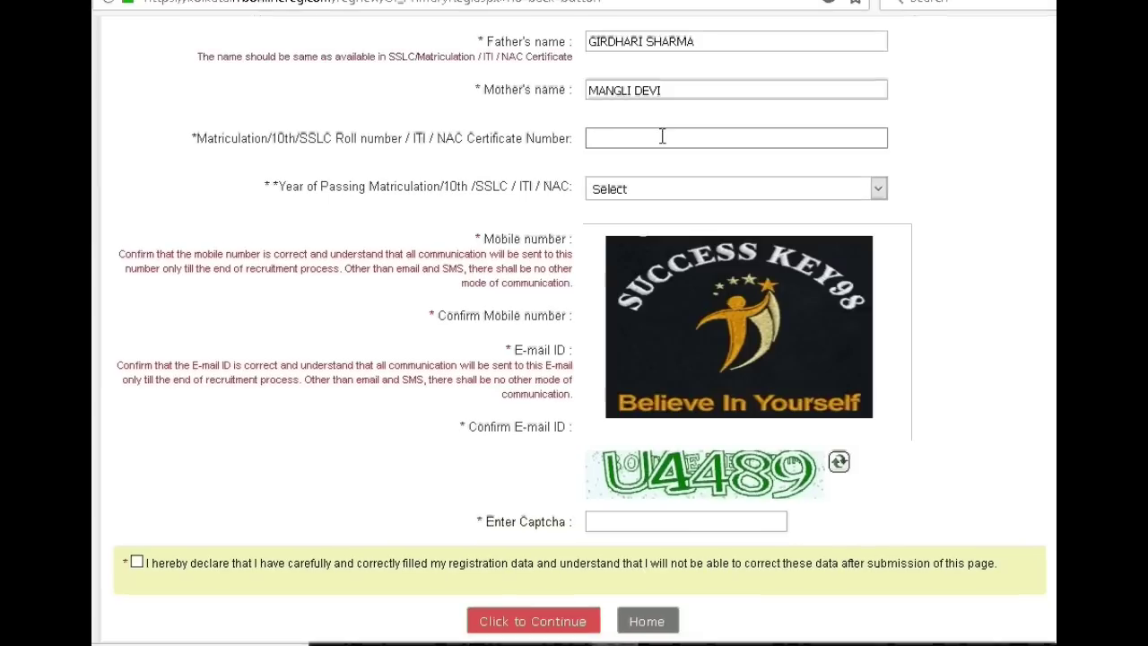
click(878, 190)
scroll(731, 421, down, 10)
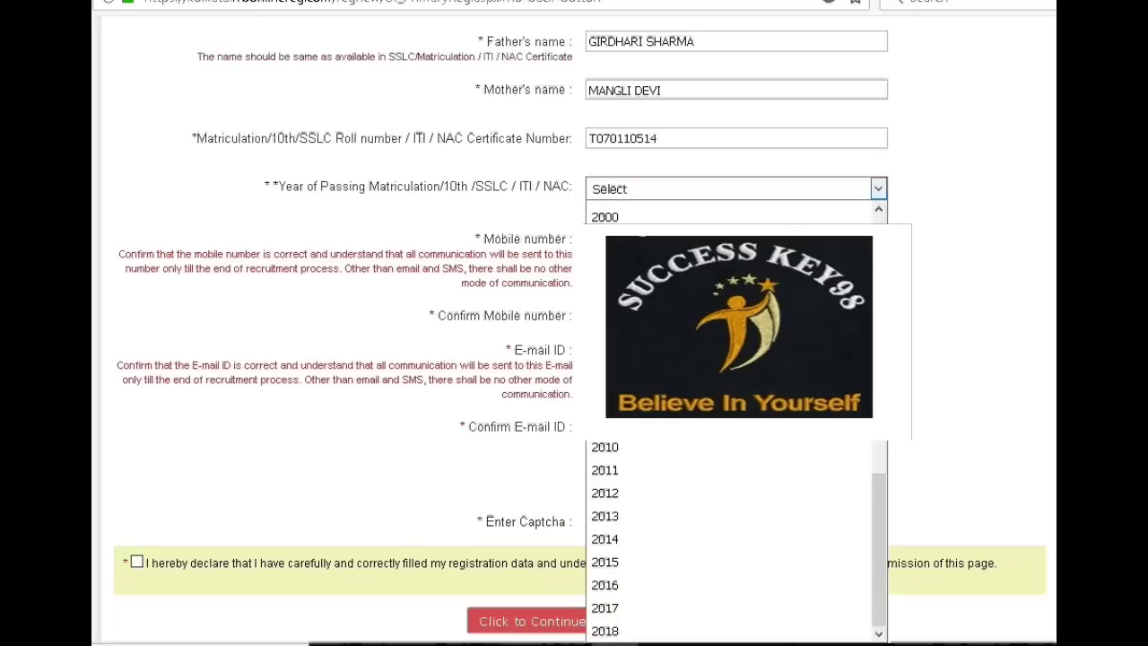
click(628, 400)
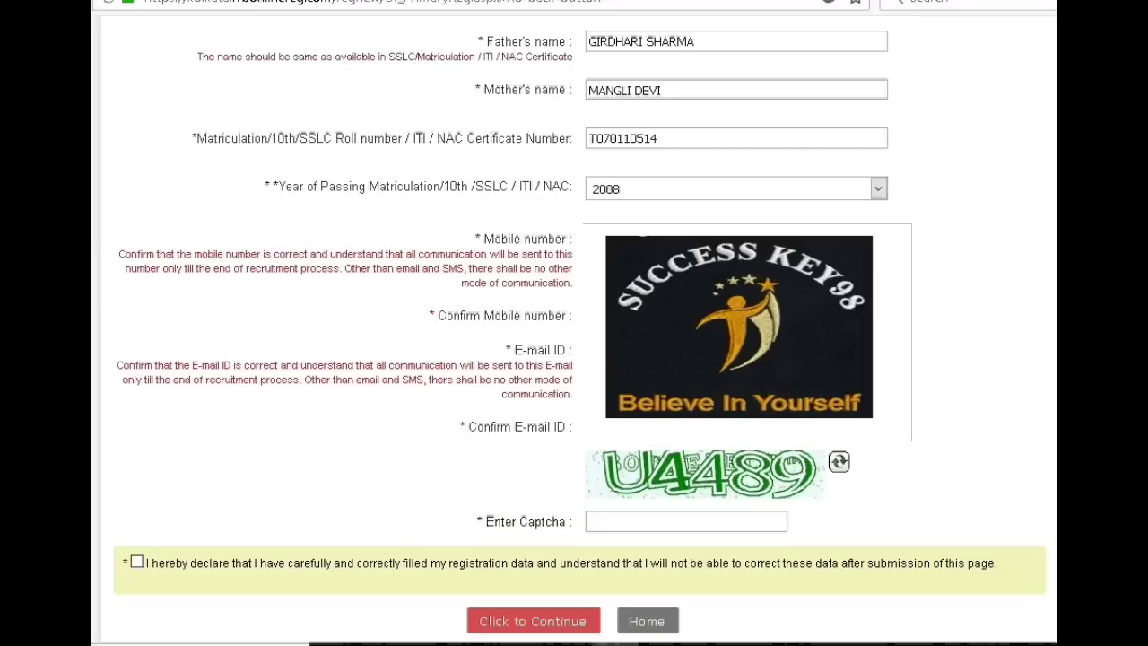
click(677, 525)
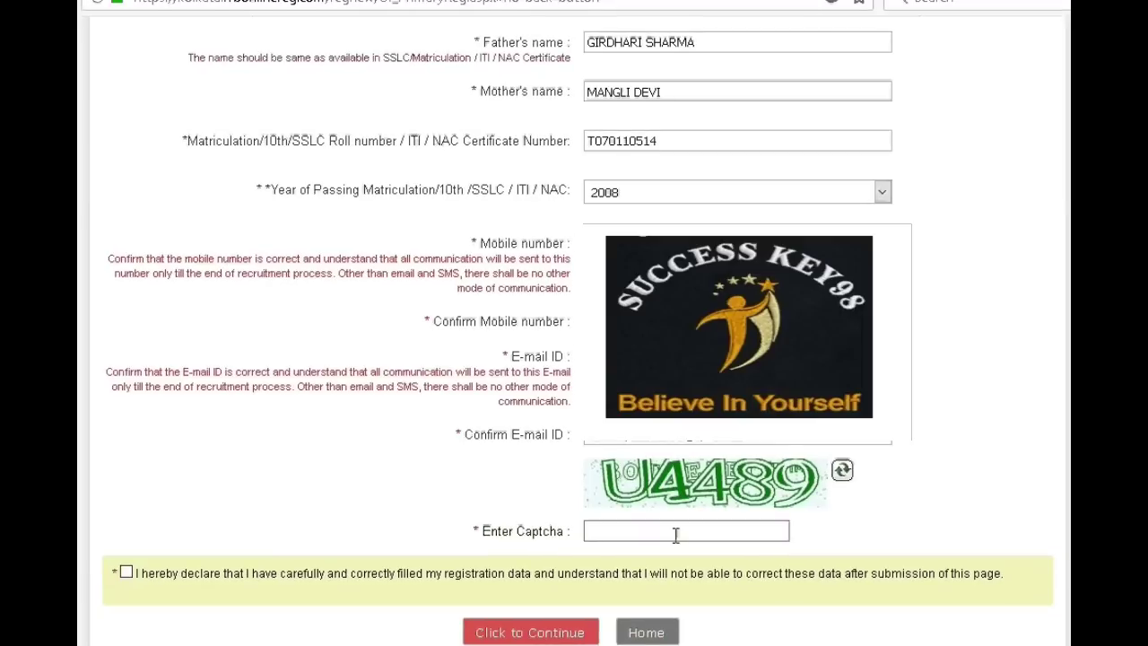
- Agree to the declaration, confirm the details are verified, and submit the registration
click(126, 572)
click(530, 632)
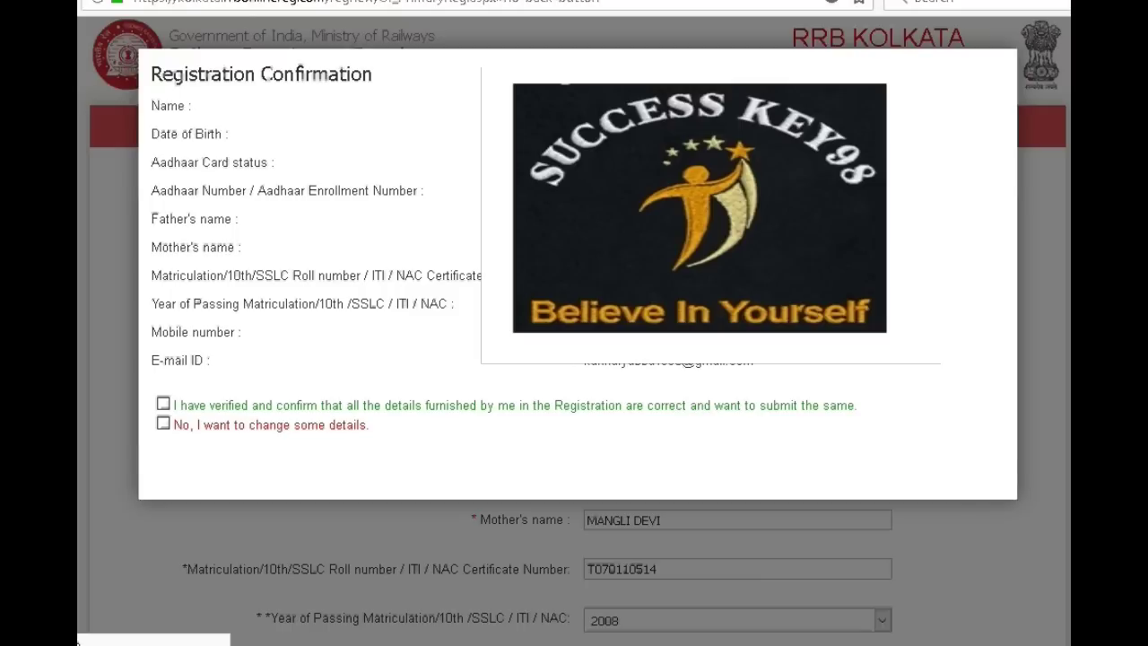
click(163, 403)
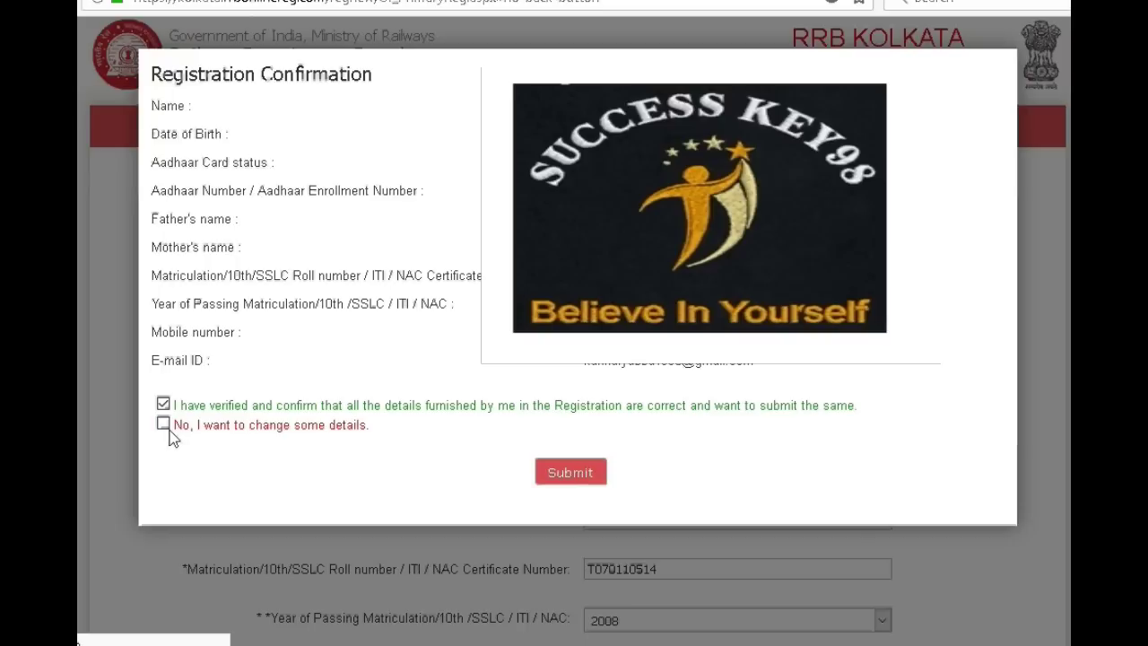
click(164, 427)
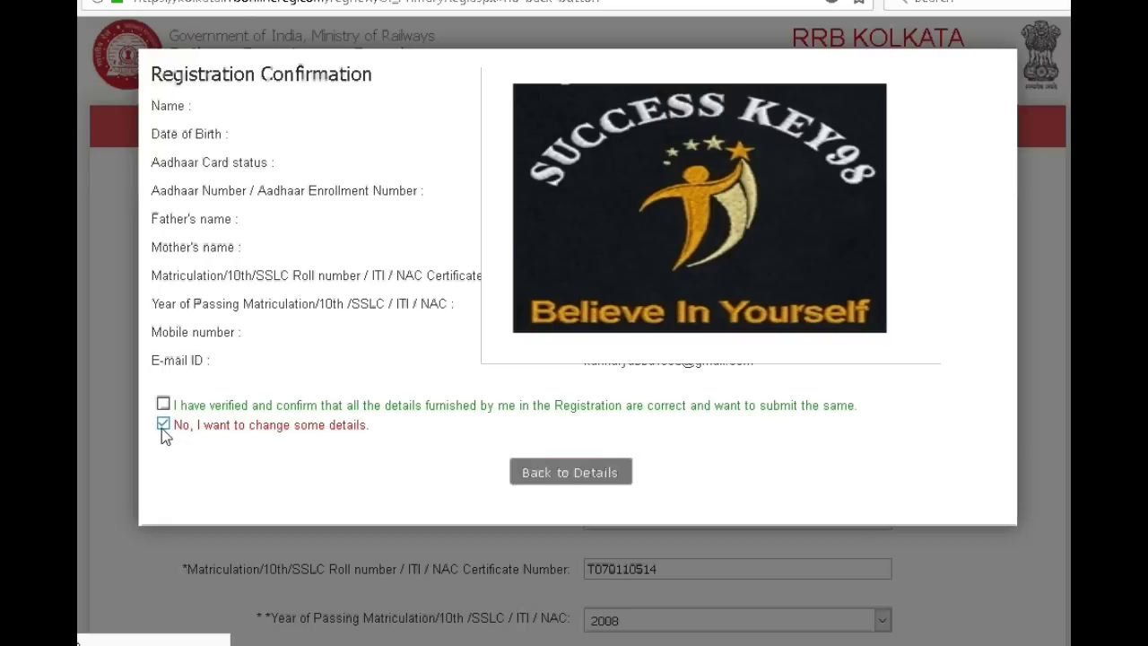
click(163, 404)
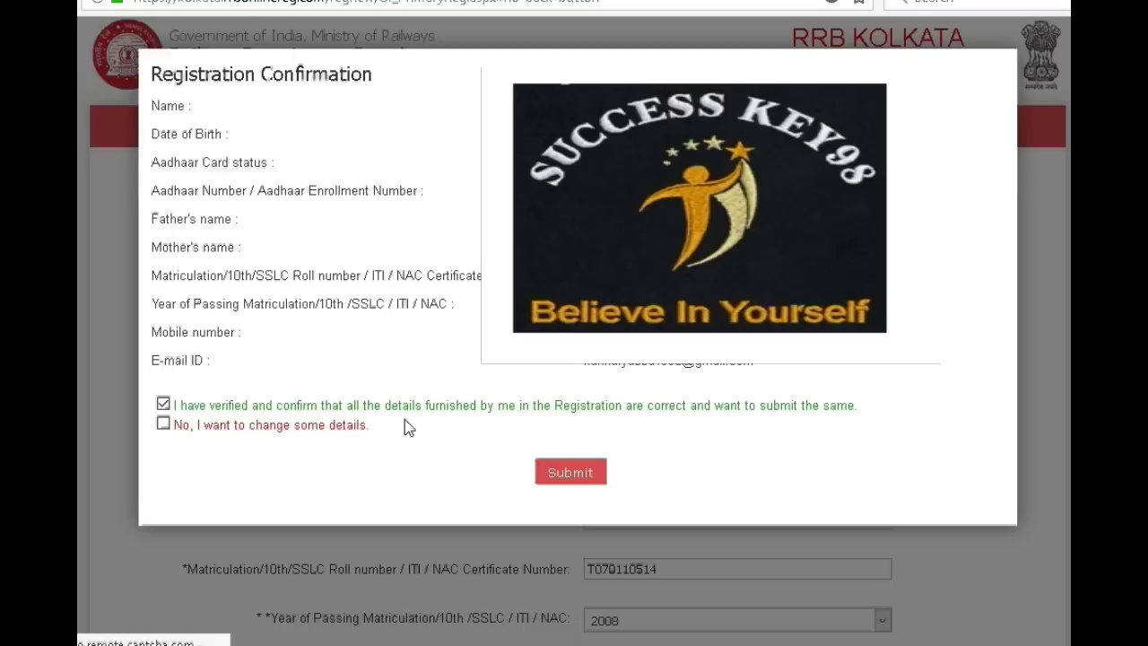
click(578, 472)
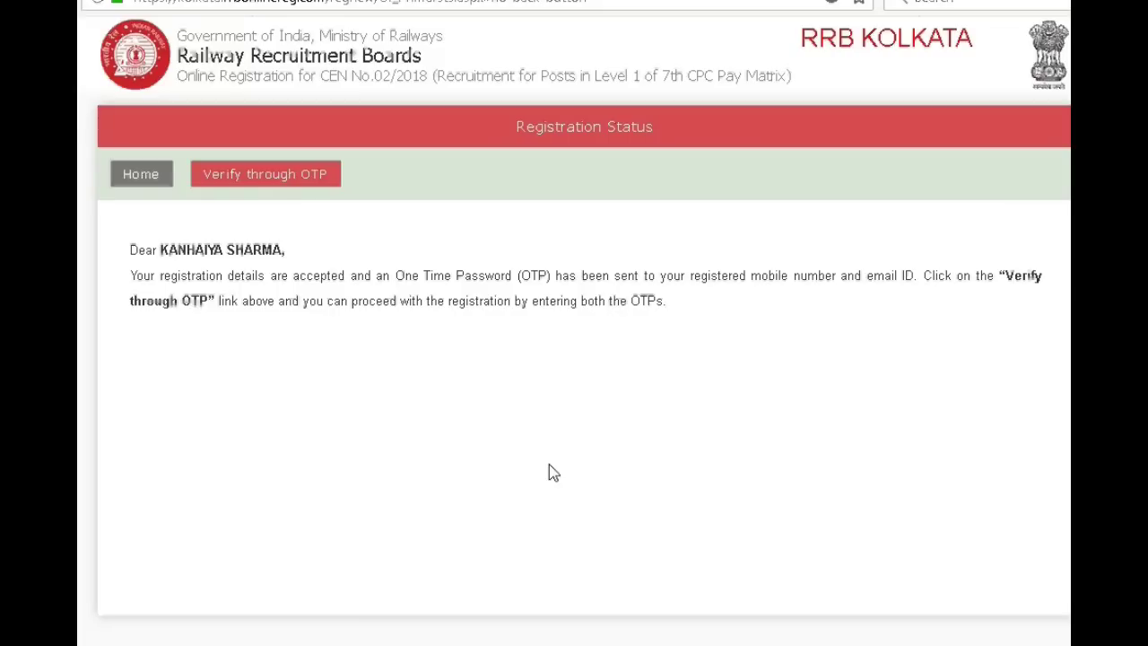
- Verify through OTP using the e-mail OTP, mobile OTP and captcha, then submit
click(307, 183)
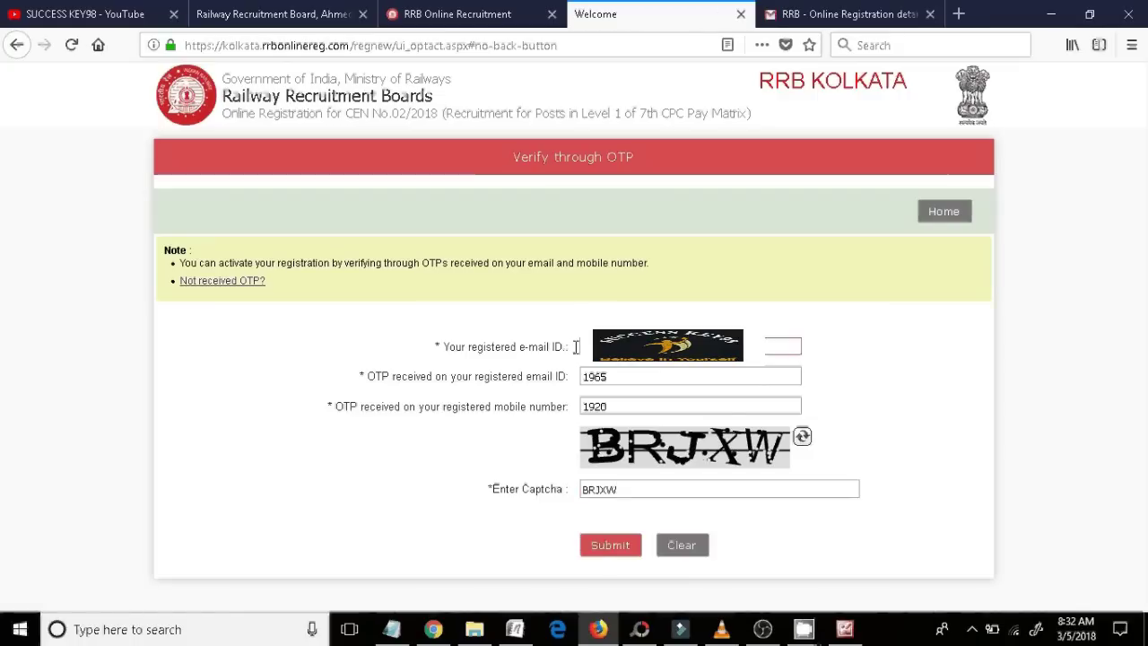
click(895, 319)
drag(631, 377, 583, 381)
click(876, 384)
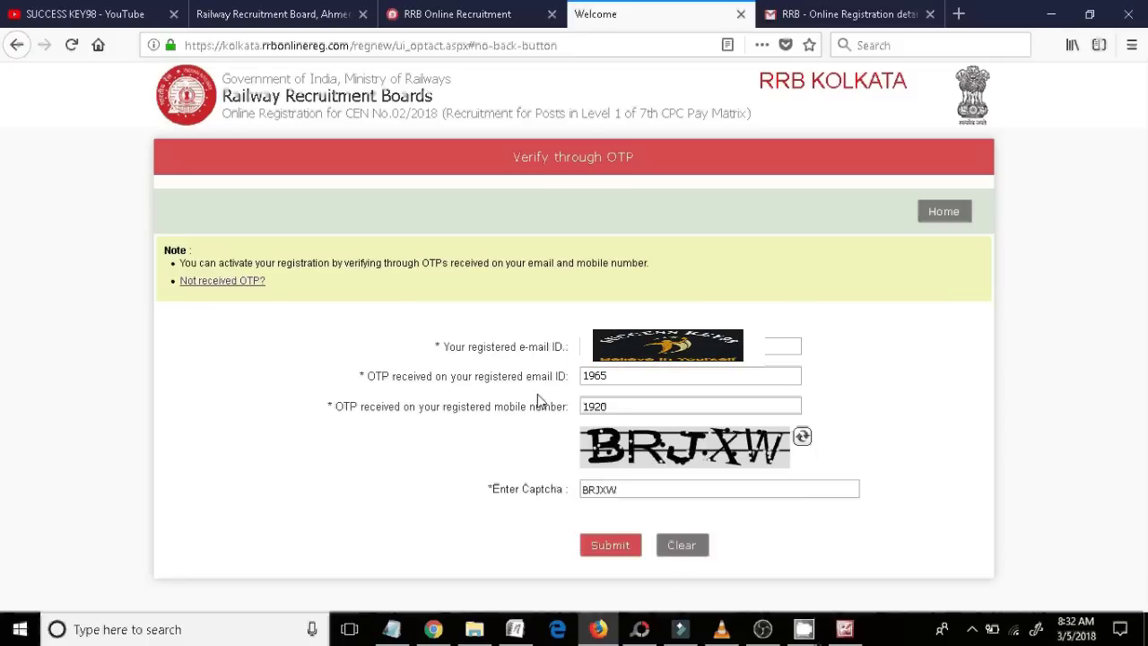
click(620, 374)
double_click(601, 380)
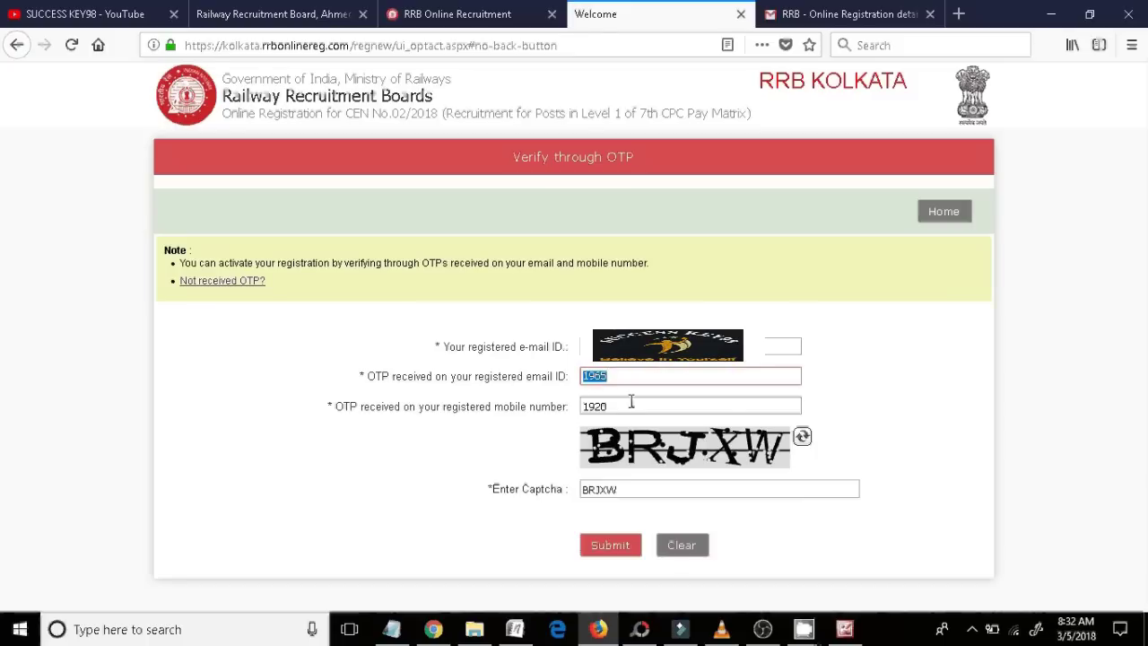
double_click(592, 408)
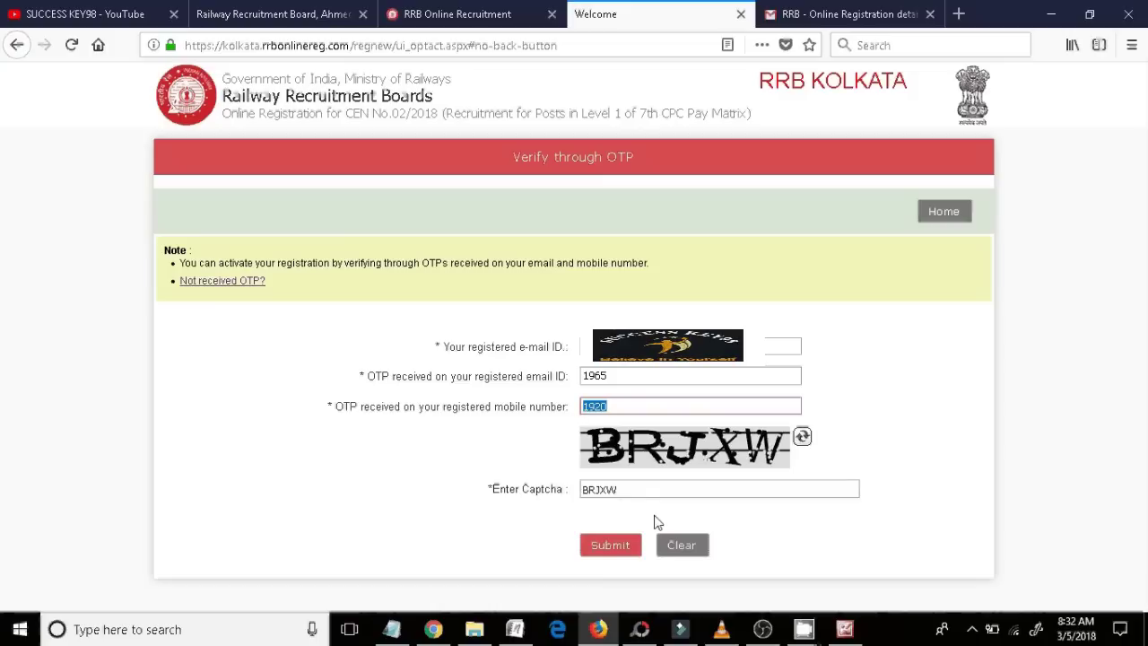
double_click(635, 492)
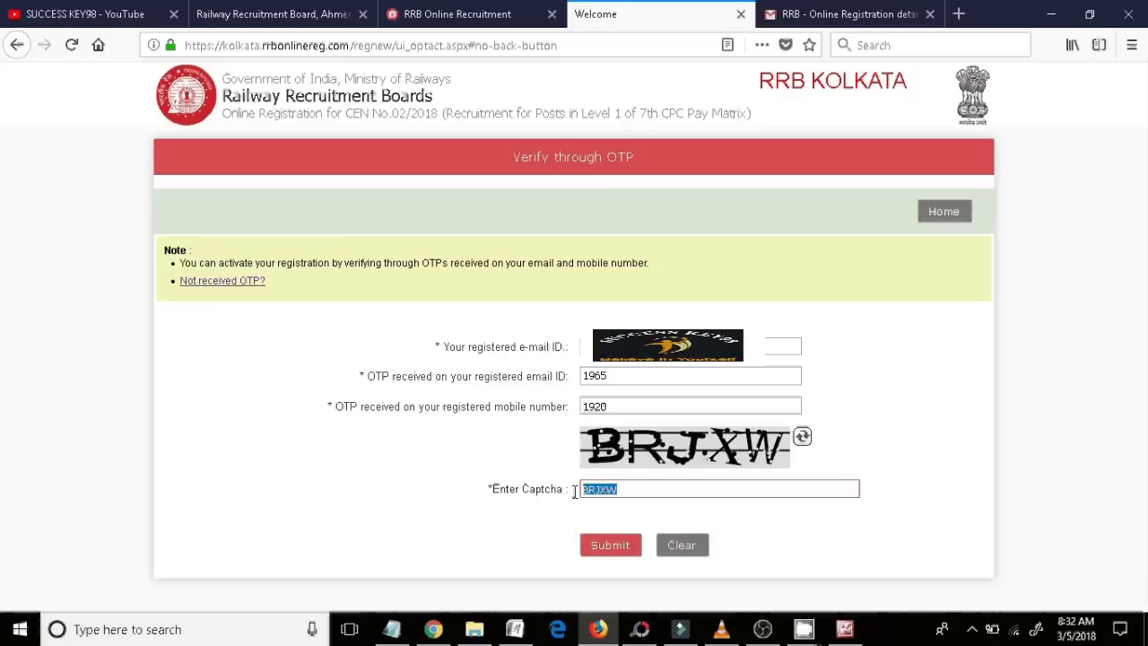
click(617, 543)
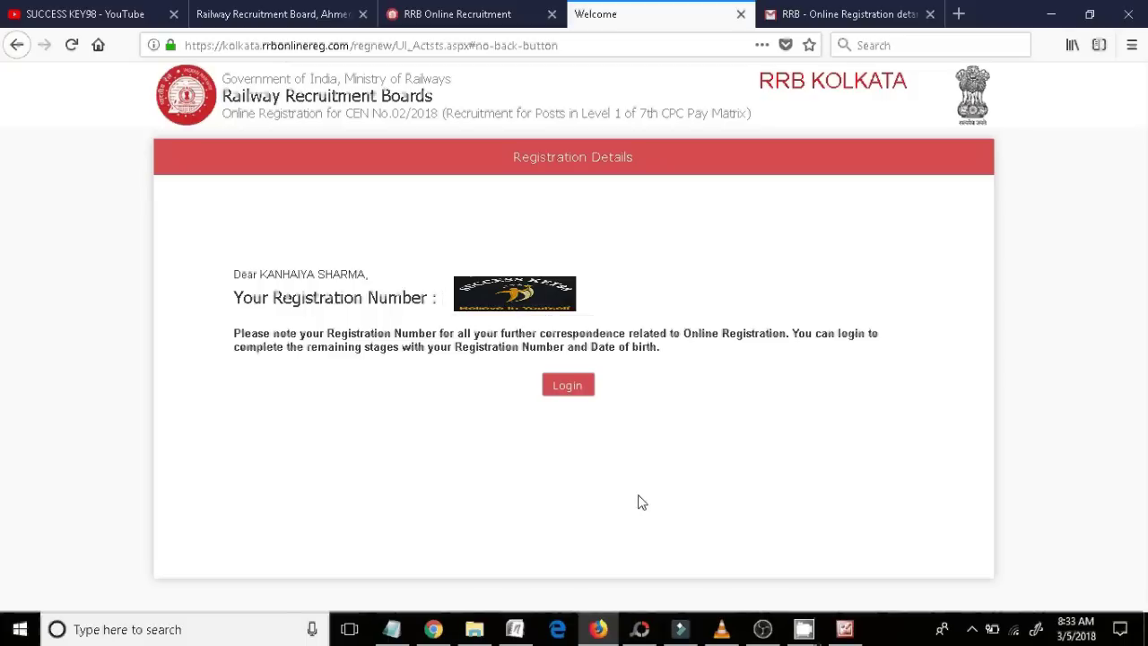
click(558, 391)
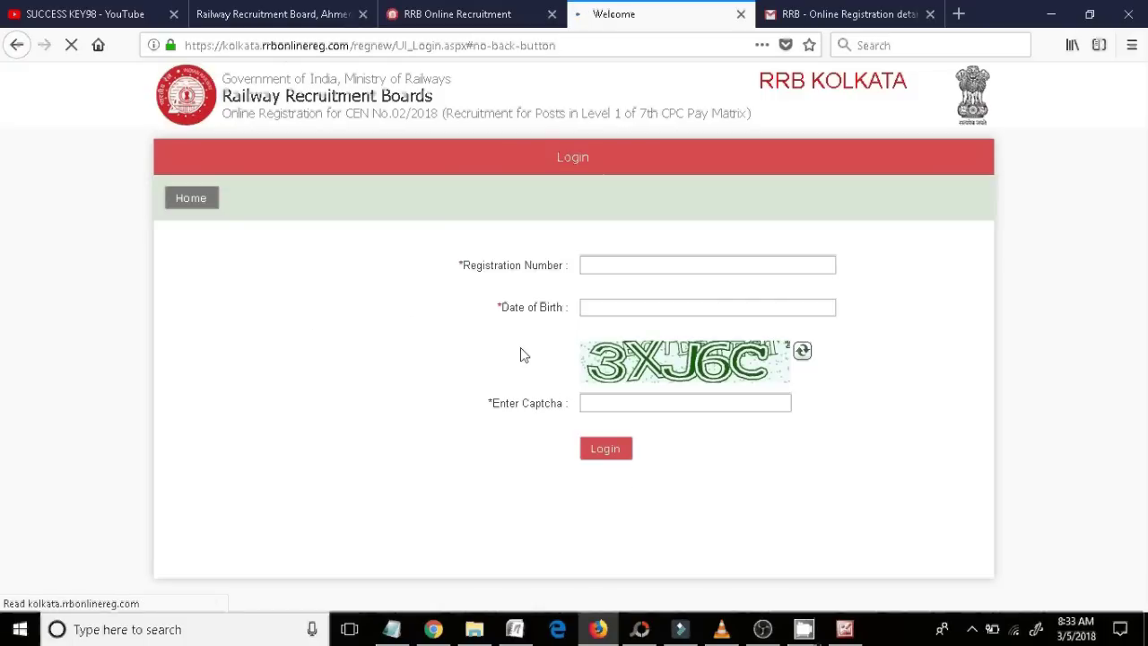
click(609, 269)
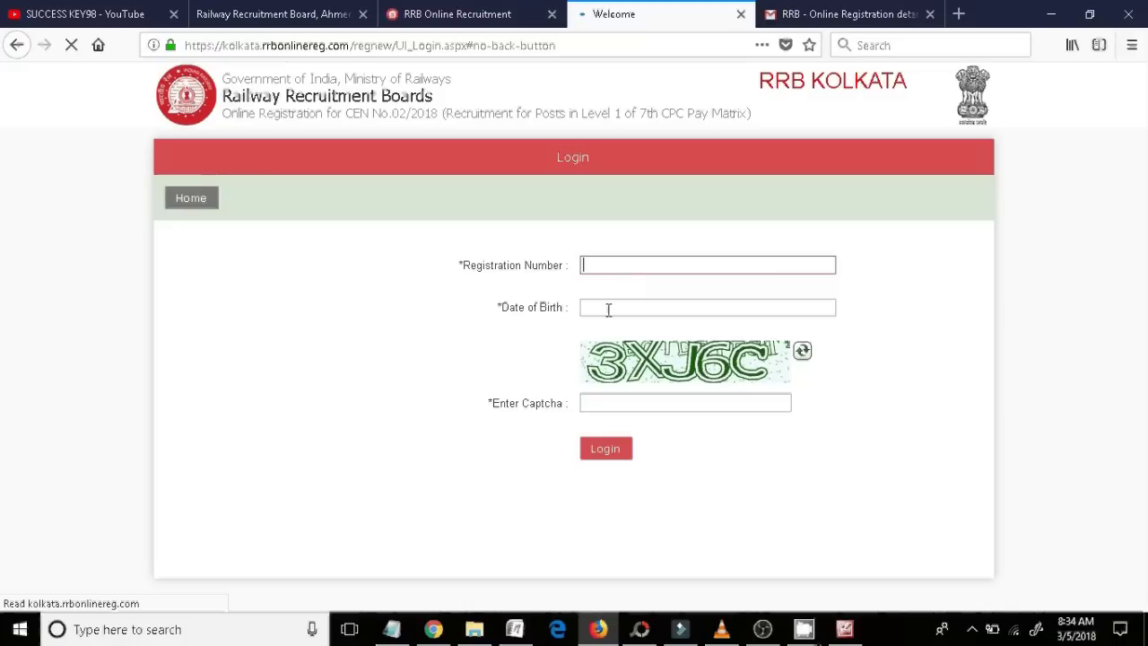
click(608, 308)
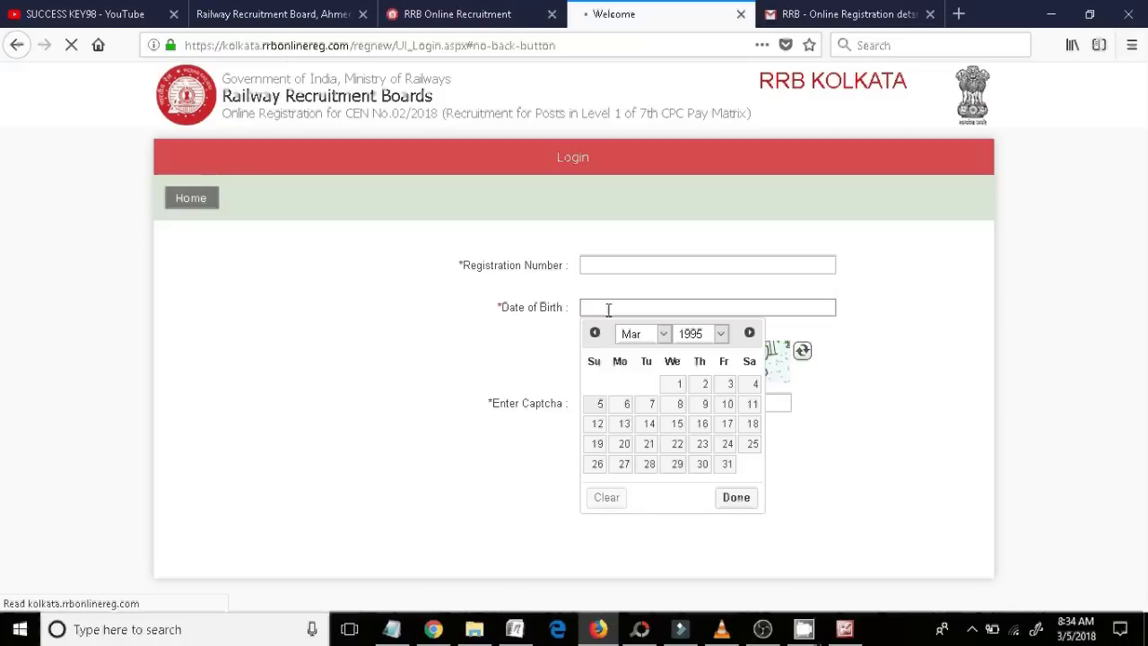
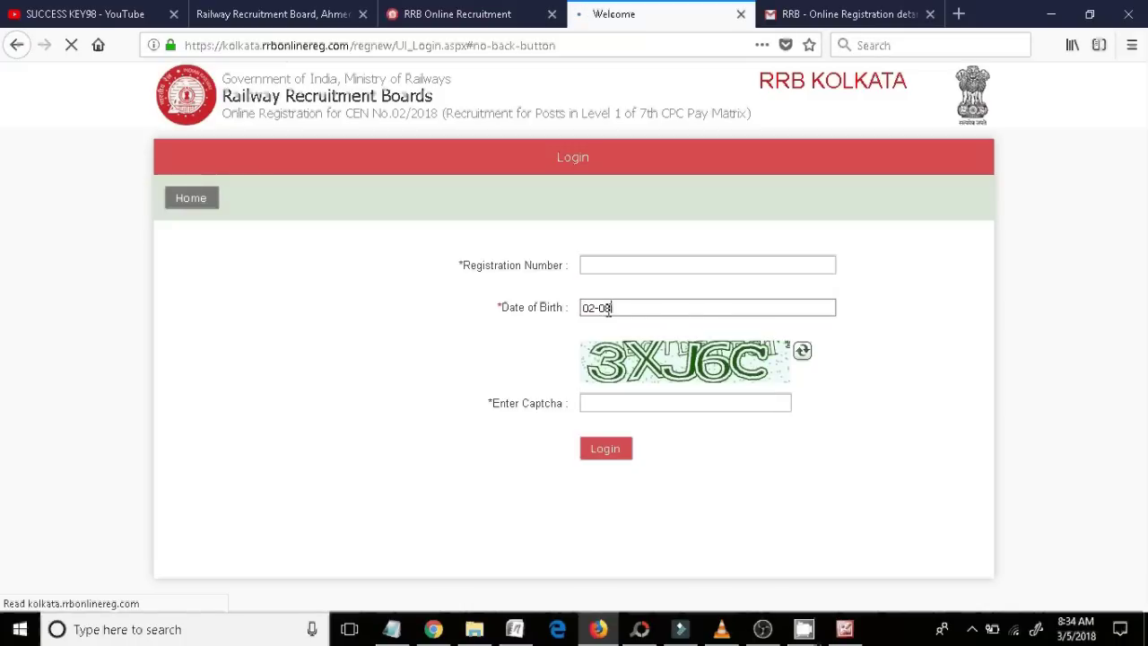
click(638, 402)
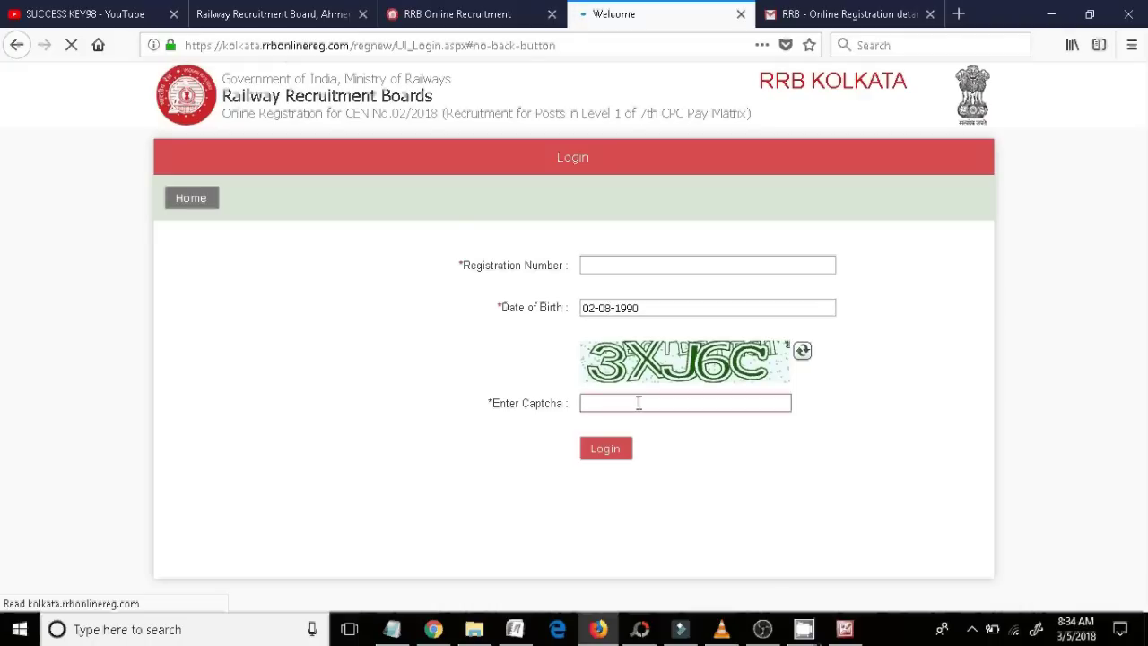
text(3XJ6C)
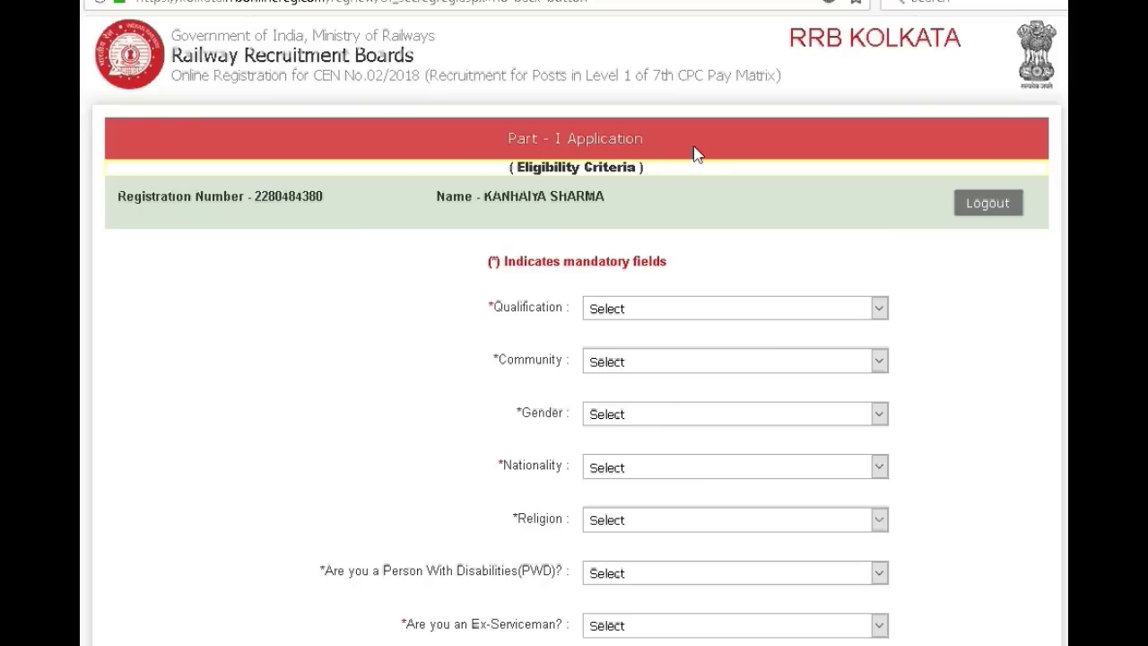
- Set qualification 10th PASS ONLY, community UR (UNRESERVED), gender MALE, nationality CITIZEN OF INDIA
drag(695, 151, 499, 154)
scroll(574, 359, down, 5)
scroll(574, 359, up, 4)
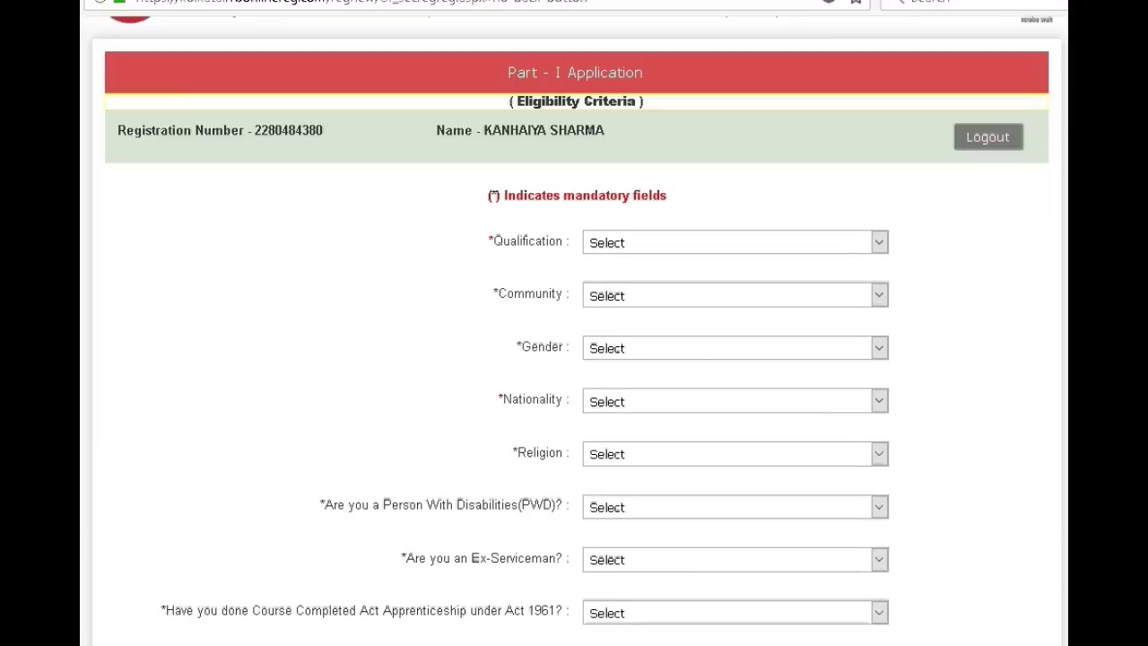
click(880, 244)
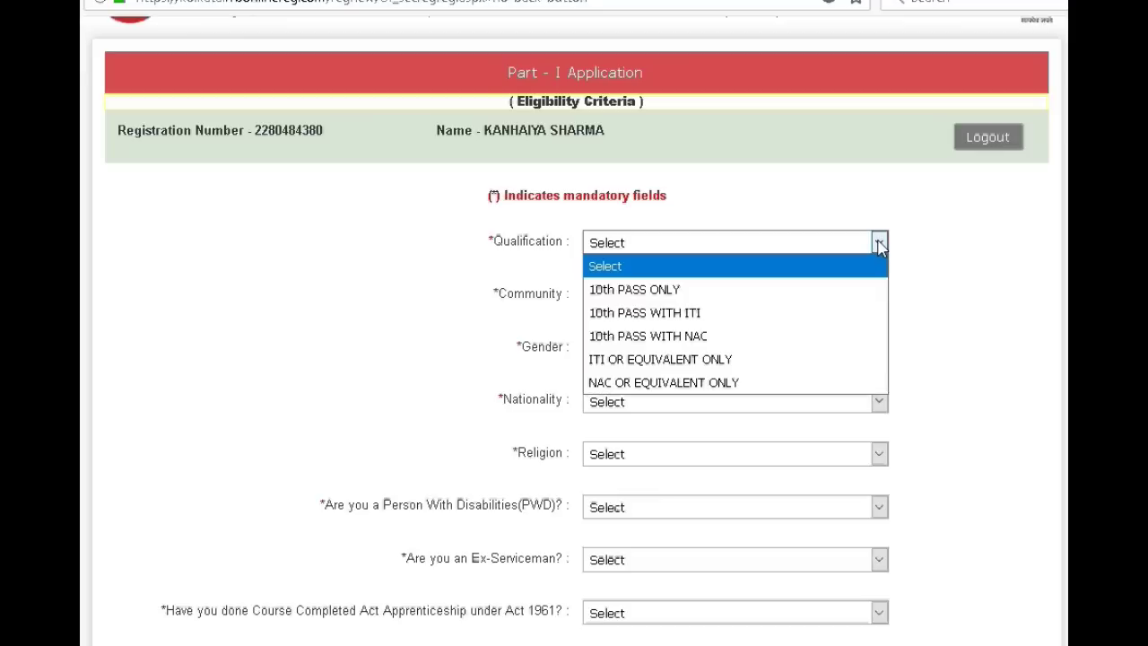
click(658, 301)
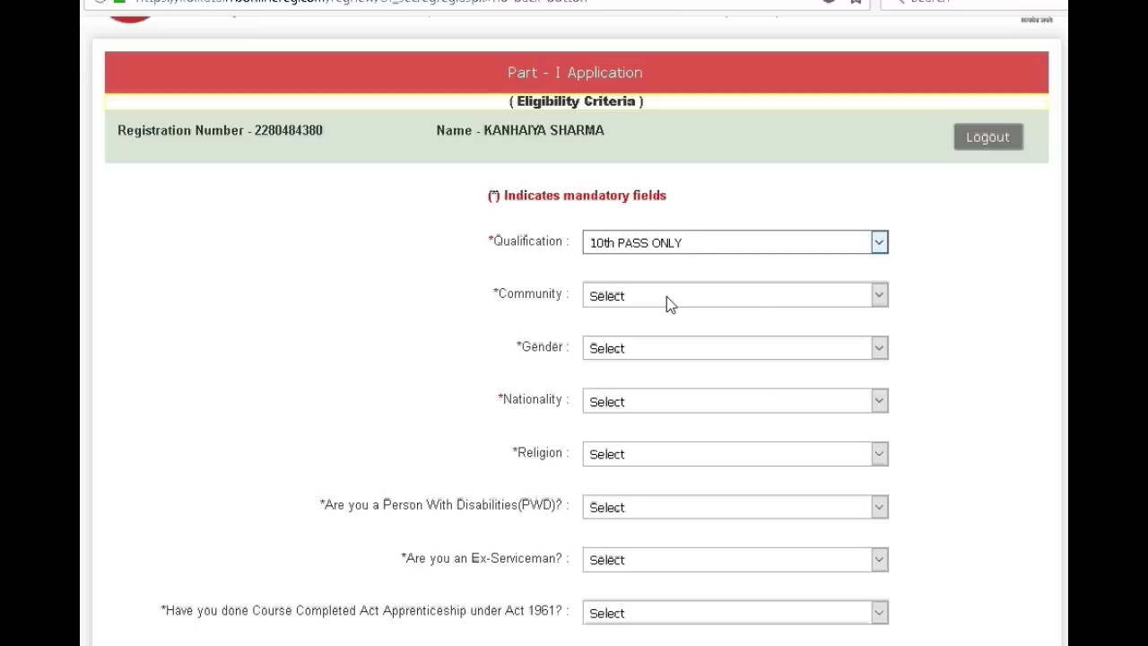
click(877, 297)
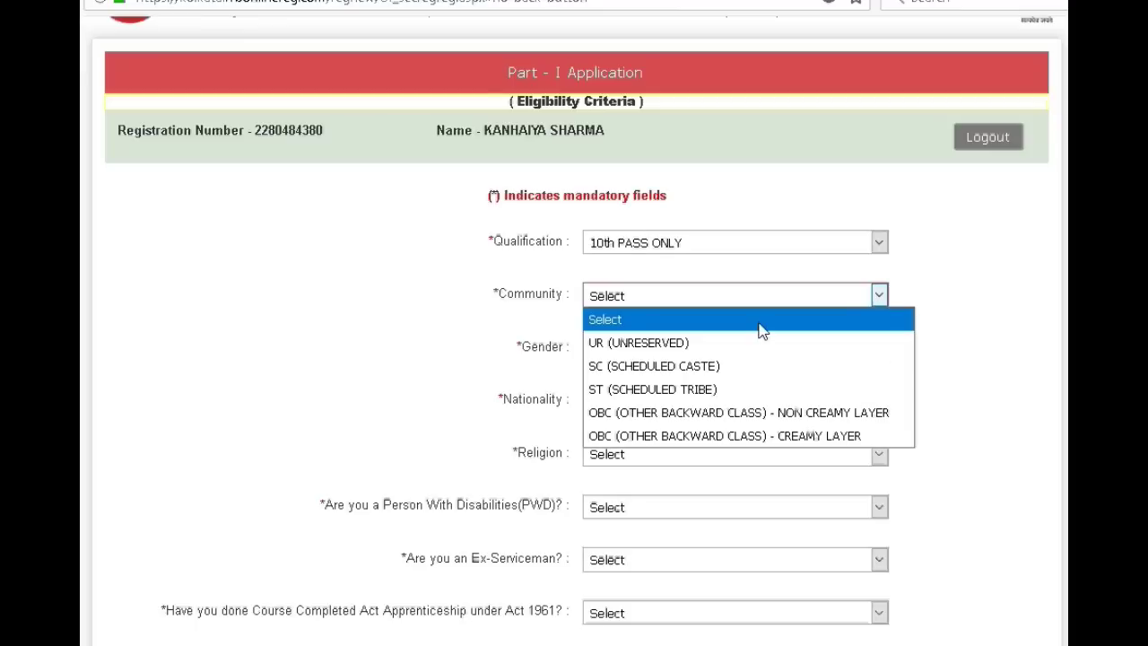
click(646, 346)
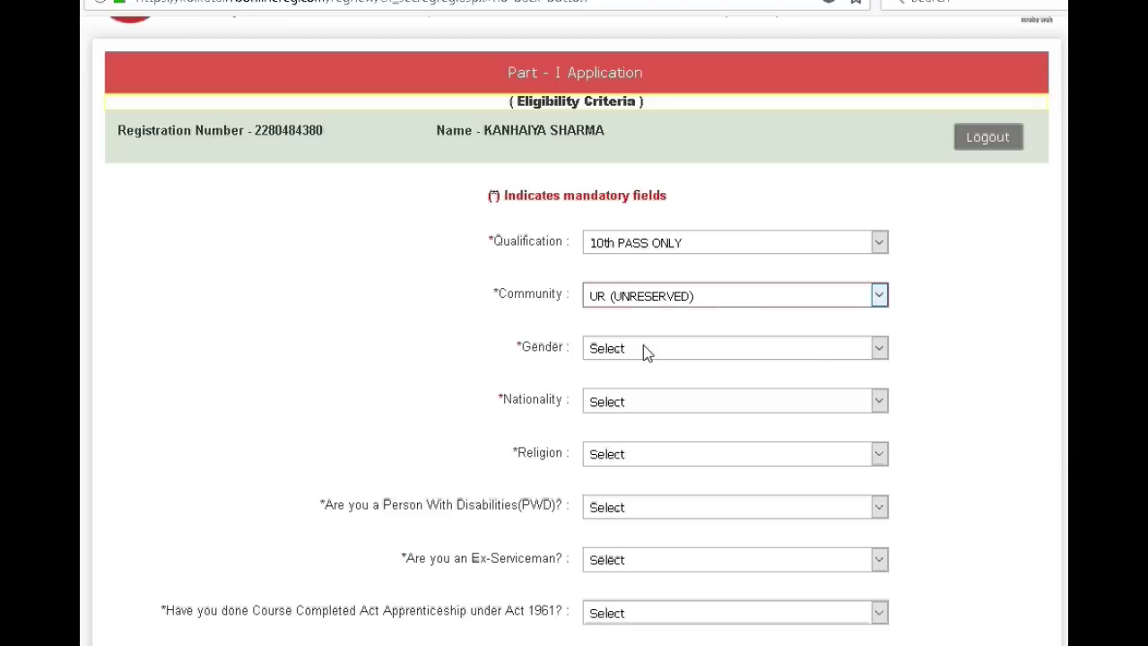
click(880, 350)
click(762, 395)
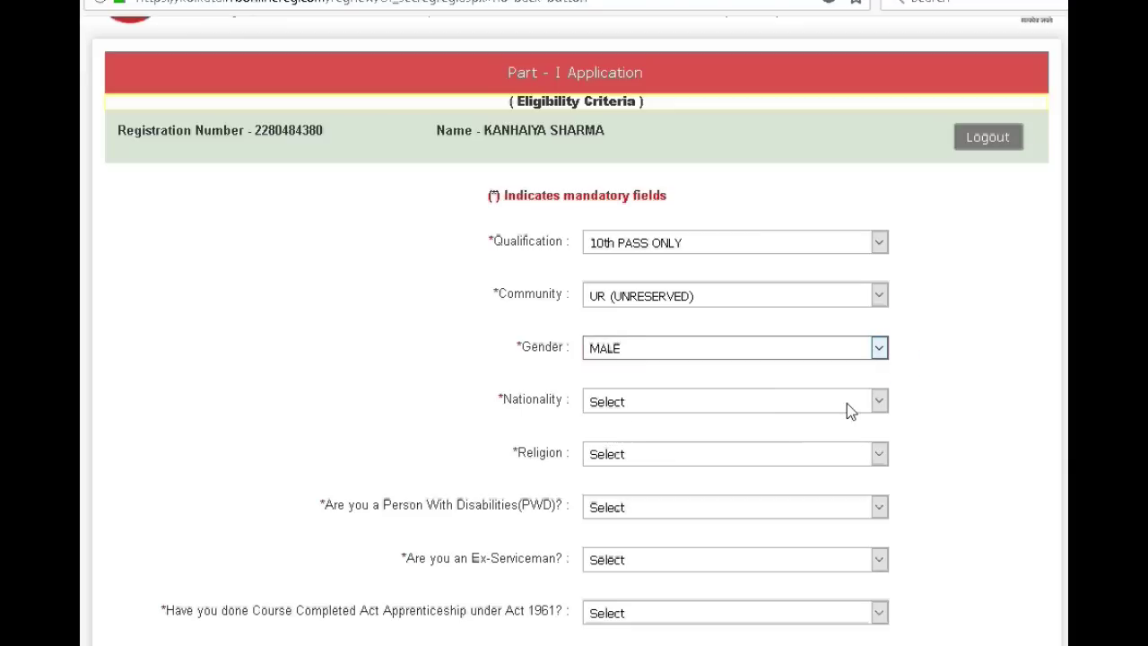
click(876, 403)
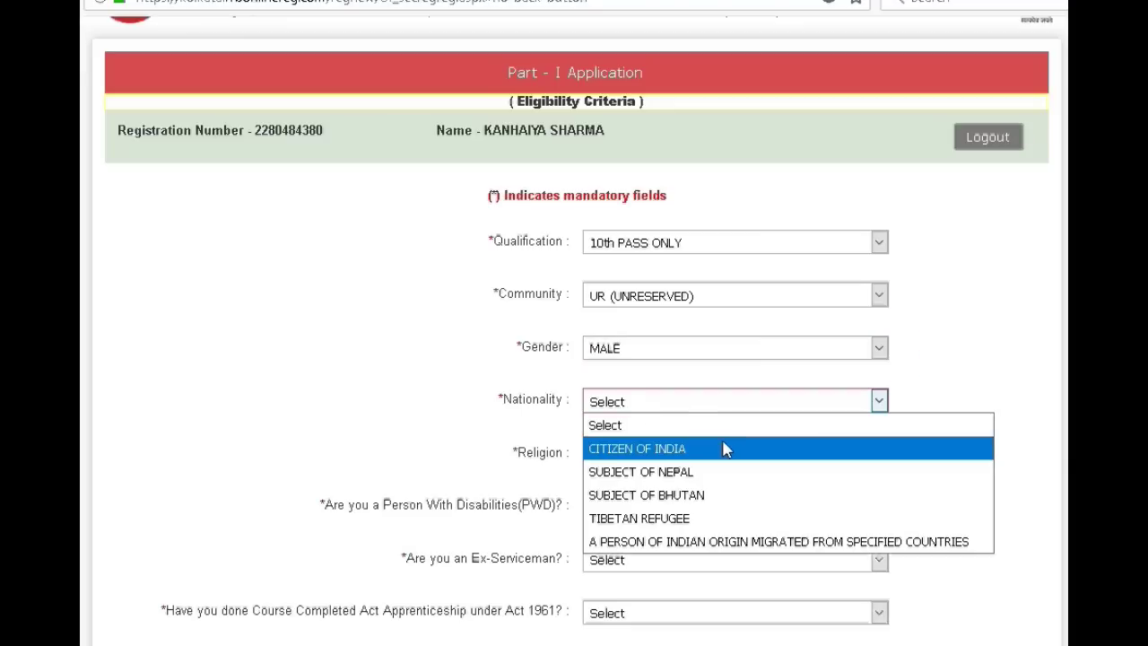
click(726, 449)
- Set religion to HINDU and answer NO to the PWD and Ex-Serviceman questions
scroll(936, 368, down, 3)
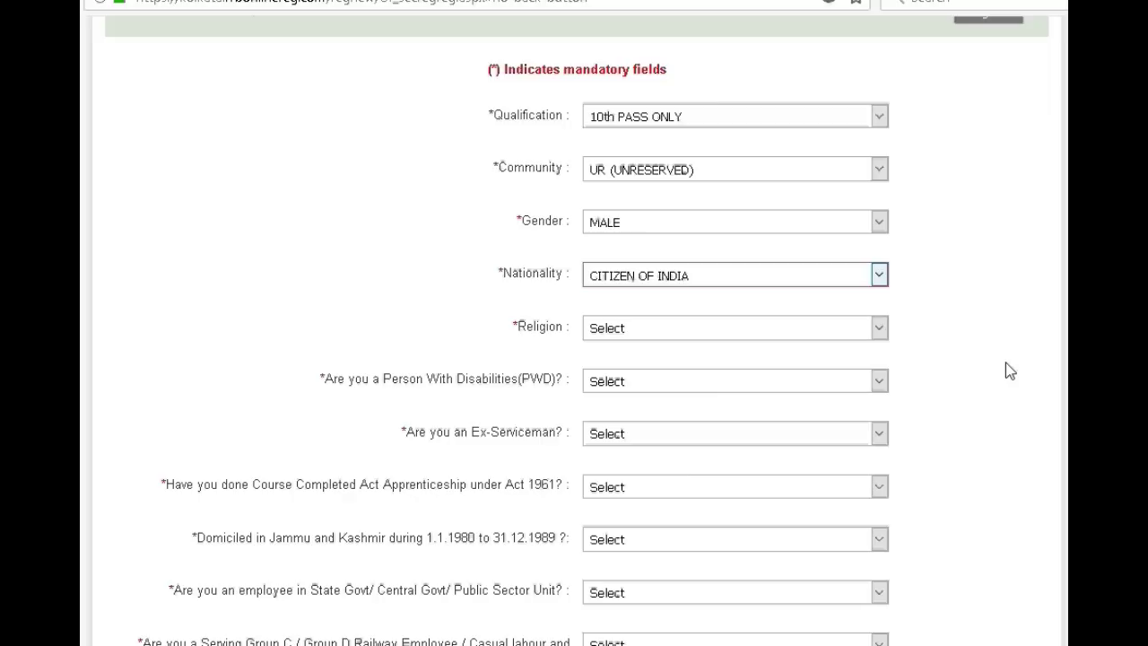
click(881, 327)
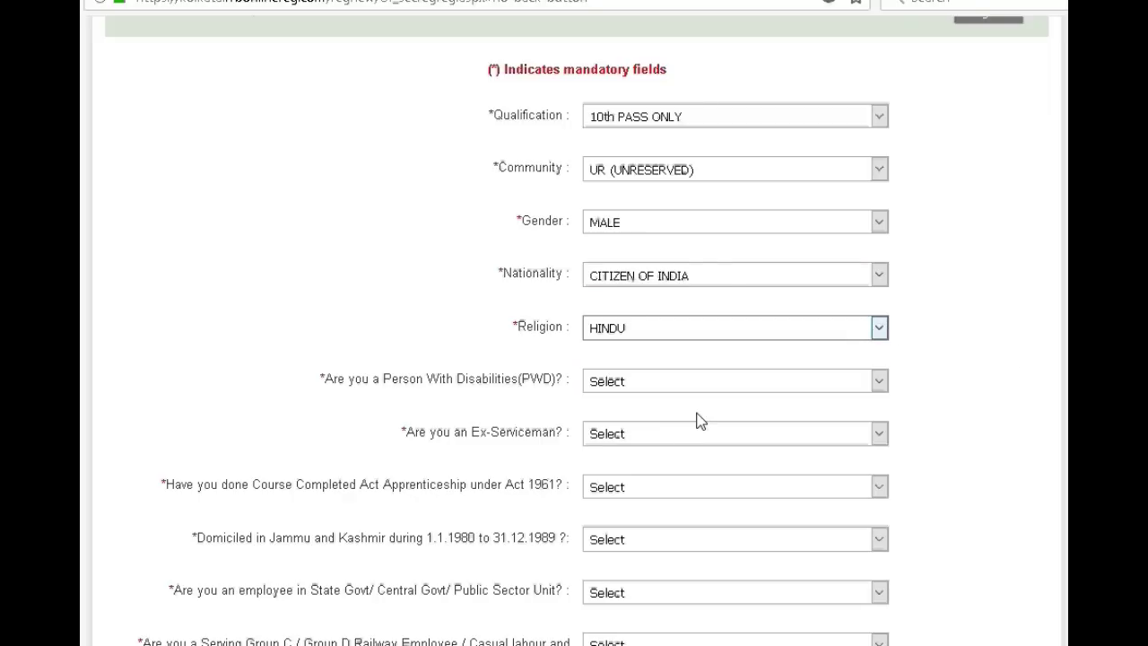
click(880, 384)
click(693, 452)
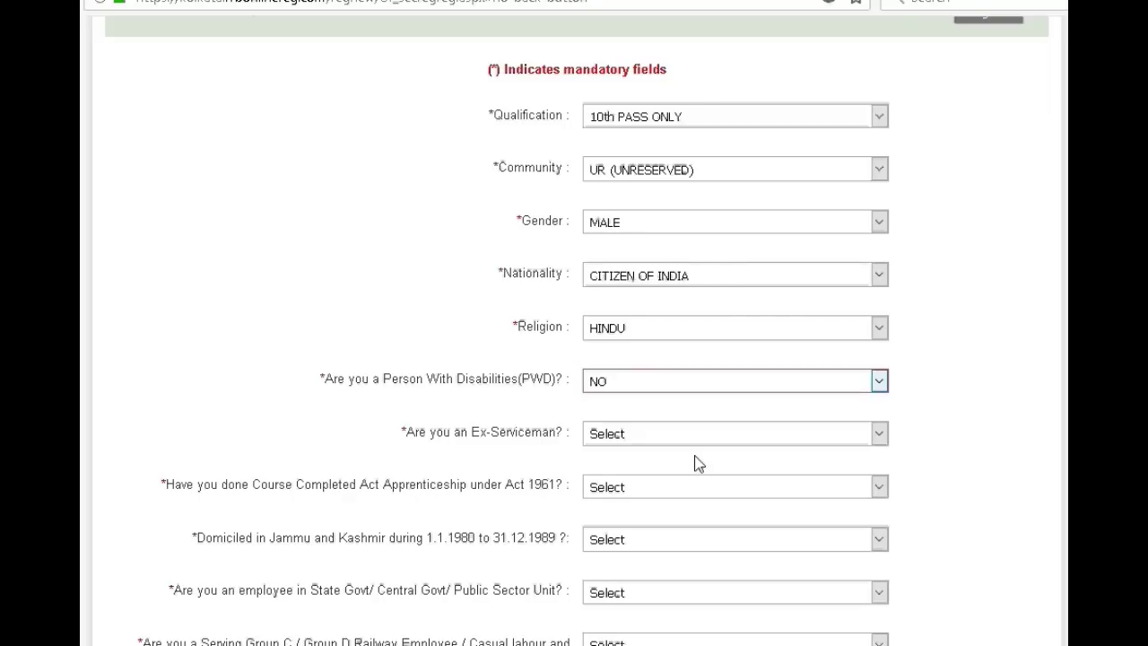
click(877, 433)
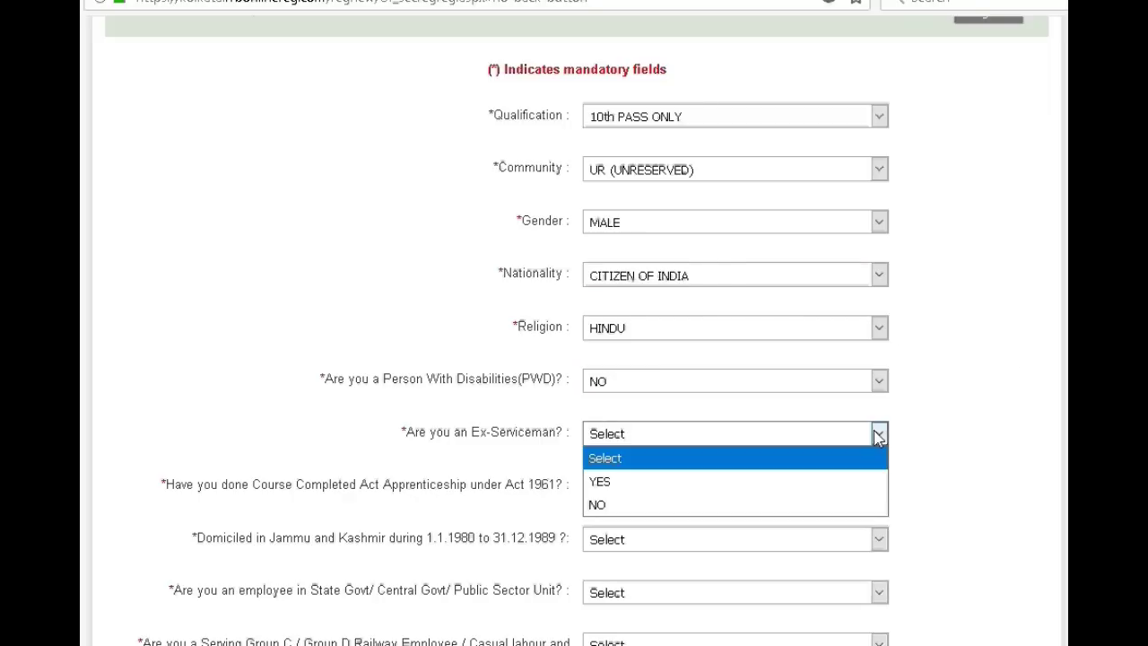
click(705, 505)
scroll(912, 402, down, 3)
click(879, 349)
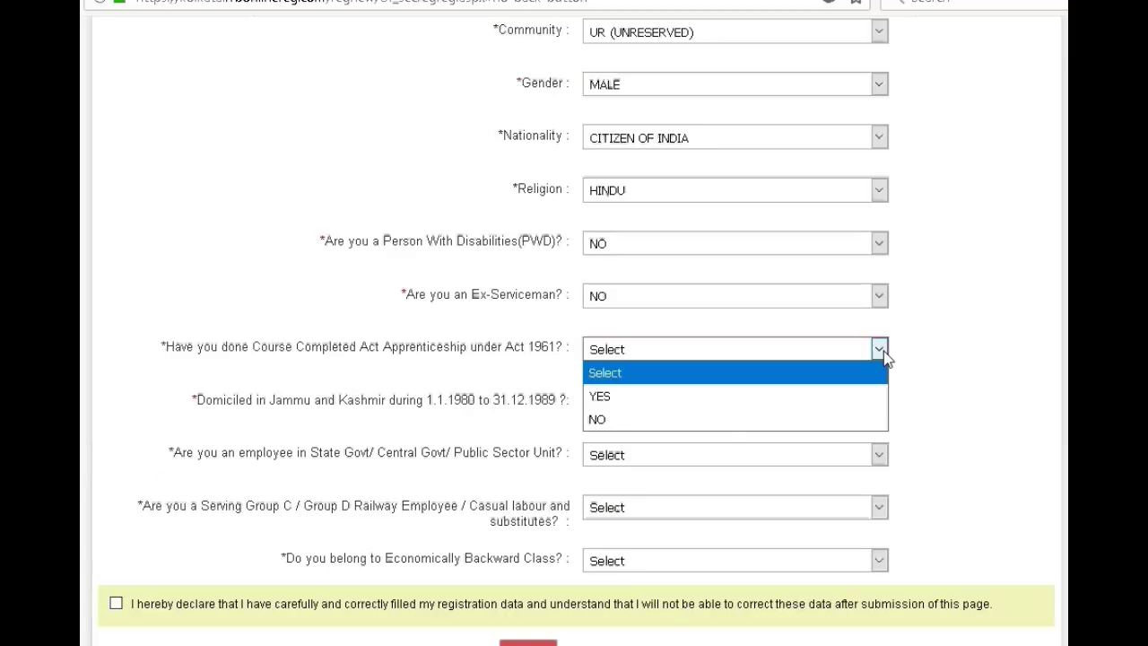
- Answer NO to J&K domicile, government, railway, quasi-administrative railway employee and economically backward class
click(723, 441)
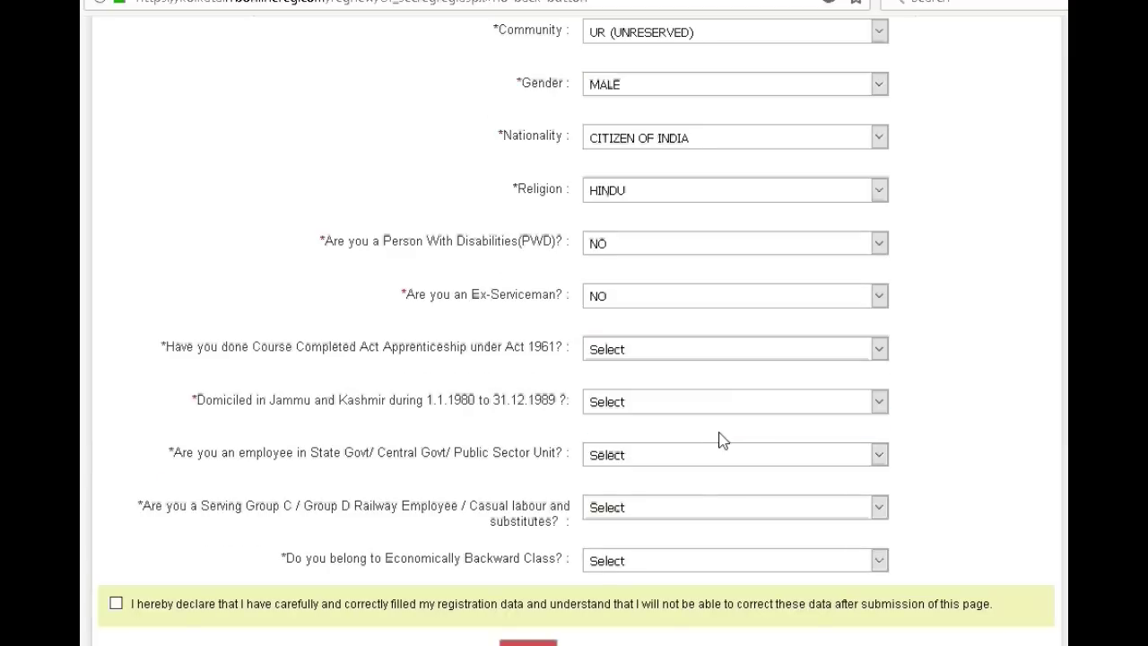
click(879, 401)
click(700, 471)
click(874, 457)
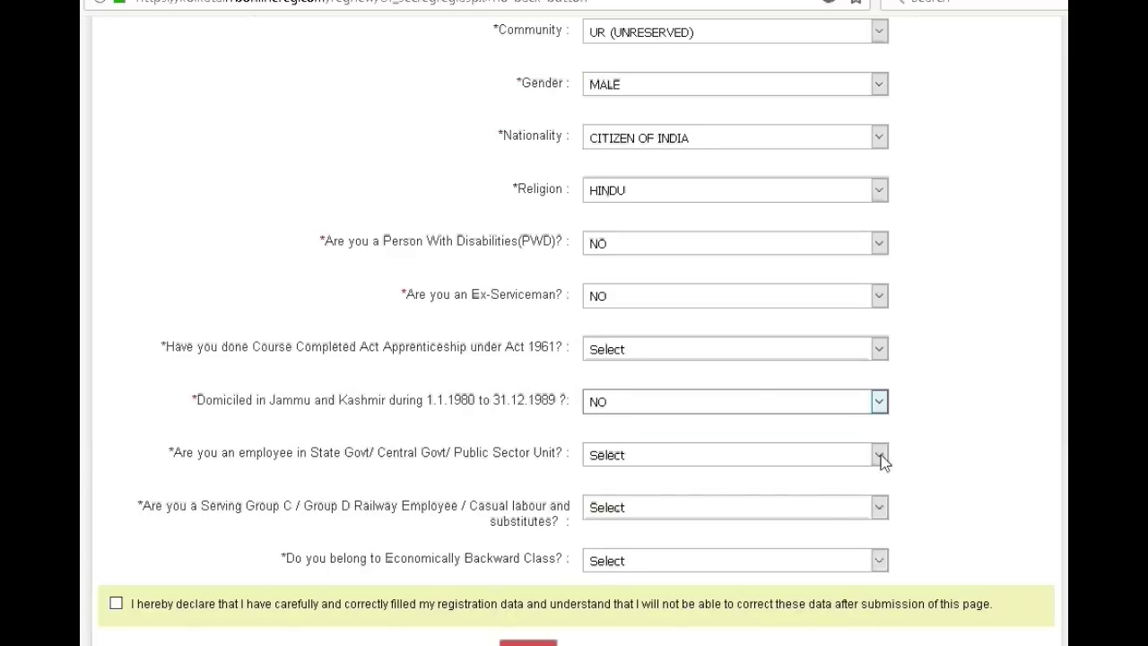
click(714, 520)
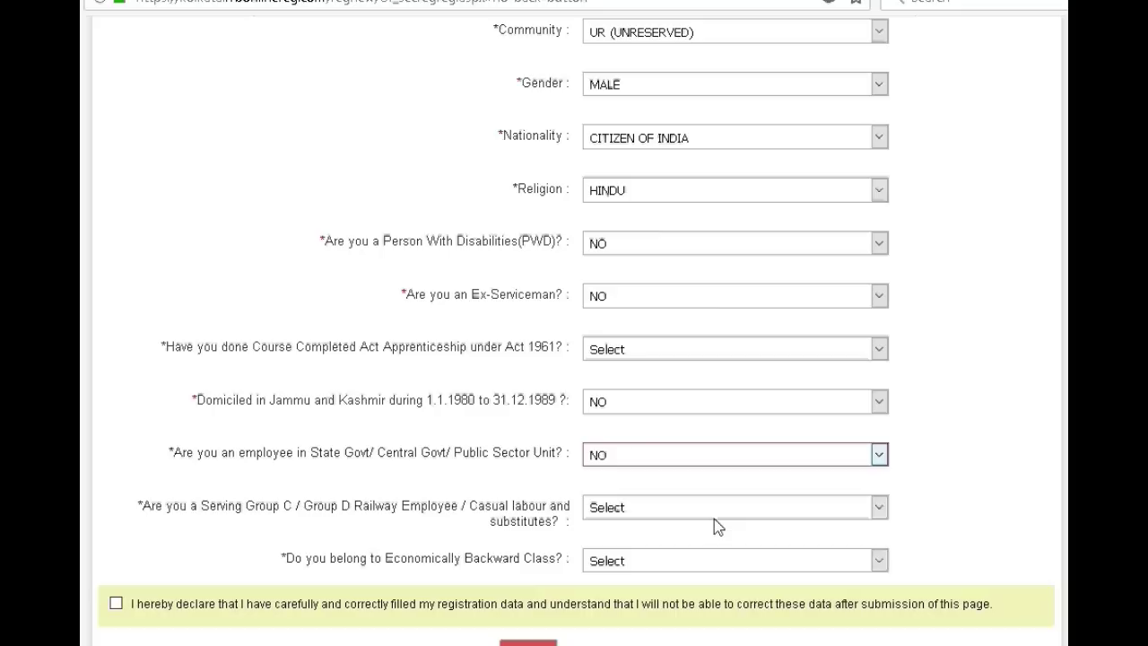
click(879, 508)
click(724, 576)
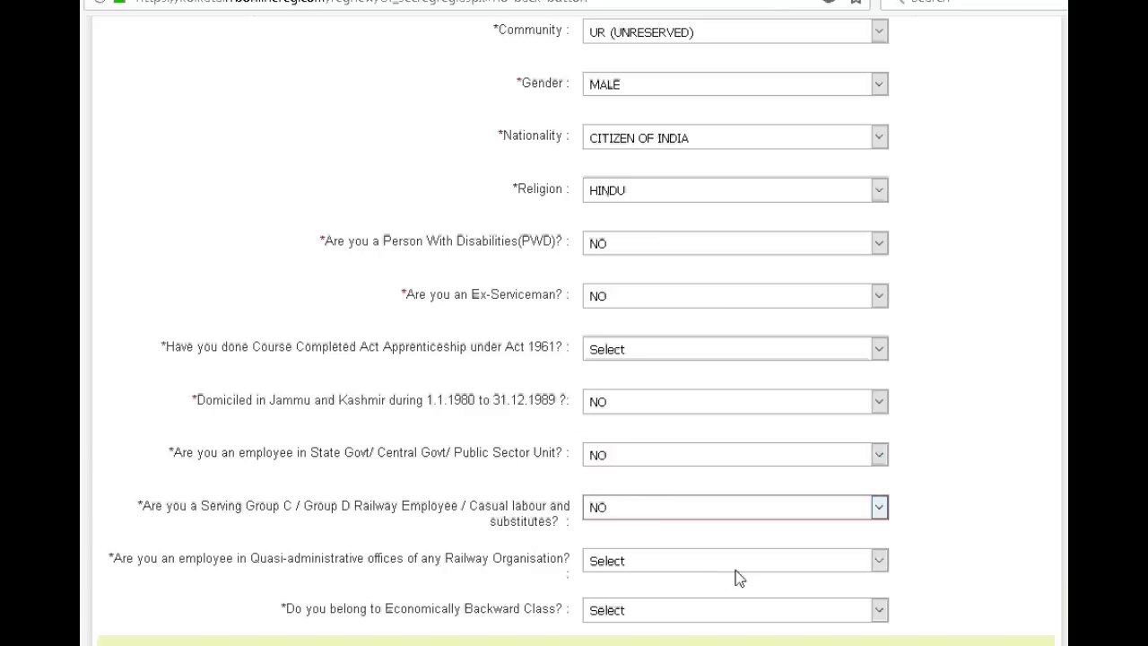
scroll(736, 576, down, 2)
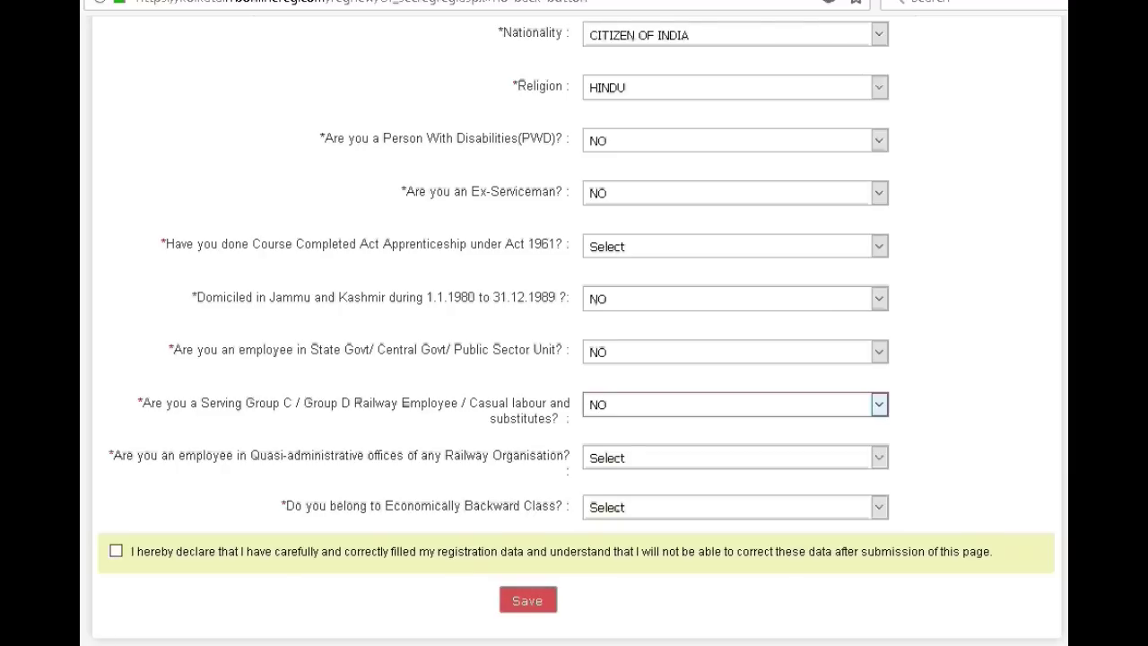
click(874, 458)
click(706, 527)
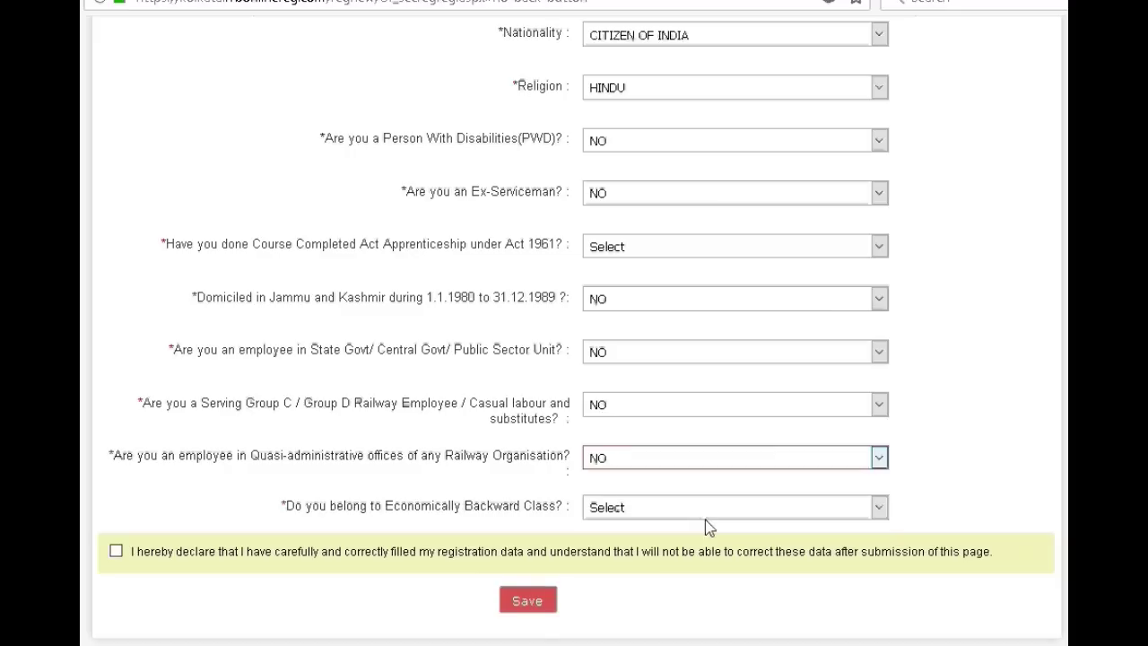
click(877, 509)
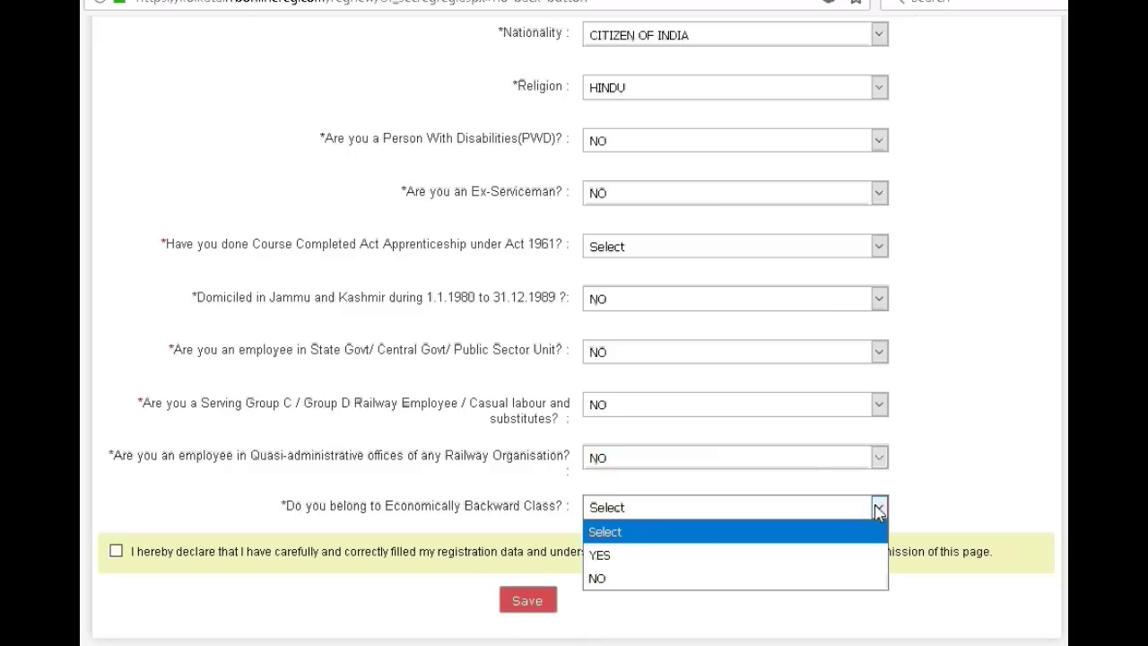
click(688, 580)
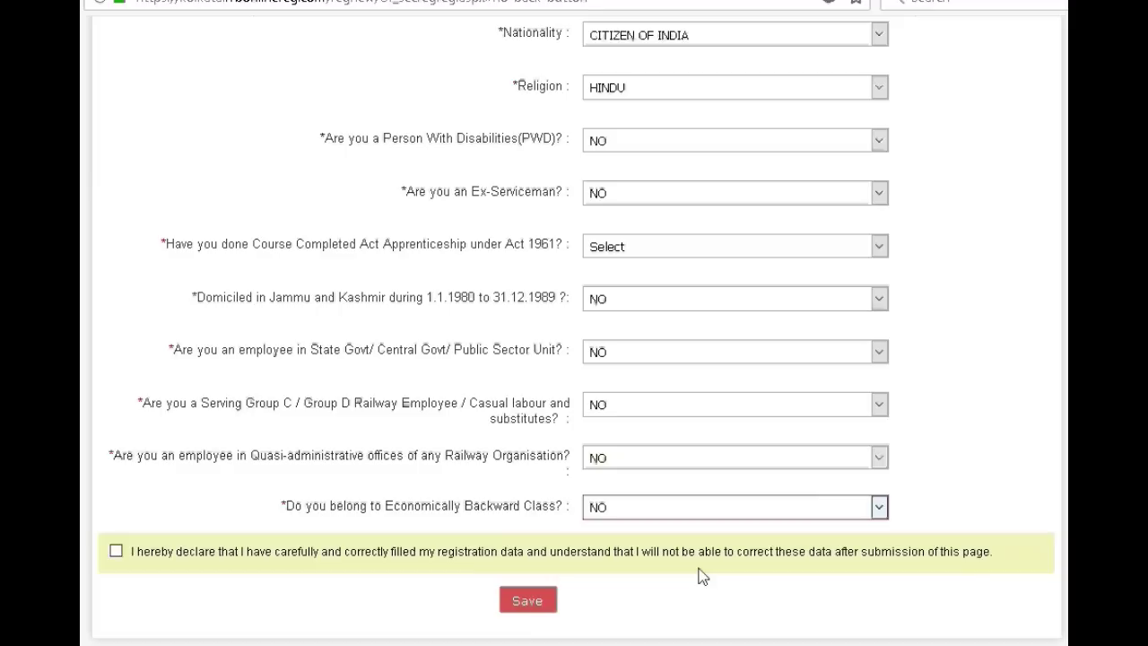
- Accept the declaration, answer NO to apprenticeship, and save the Part-I eligibility details
click(116, 551)
scroll(123, 558, up, 5)
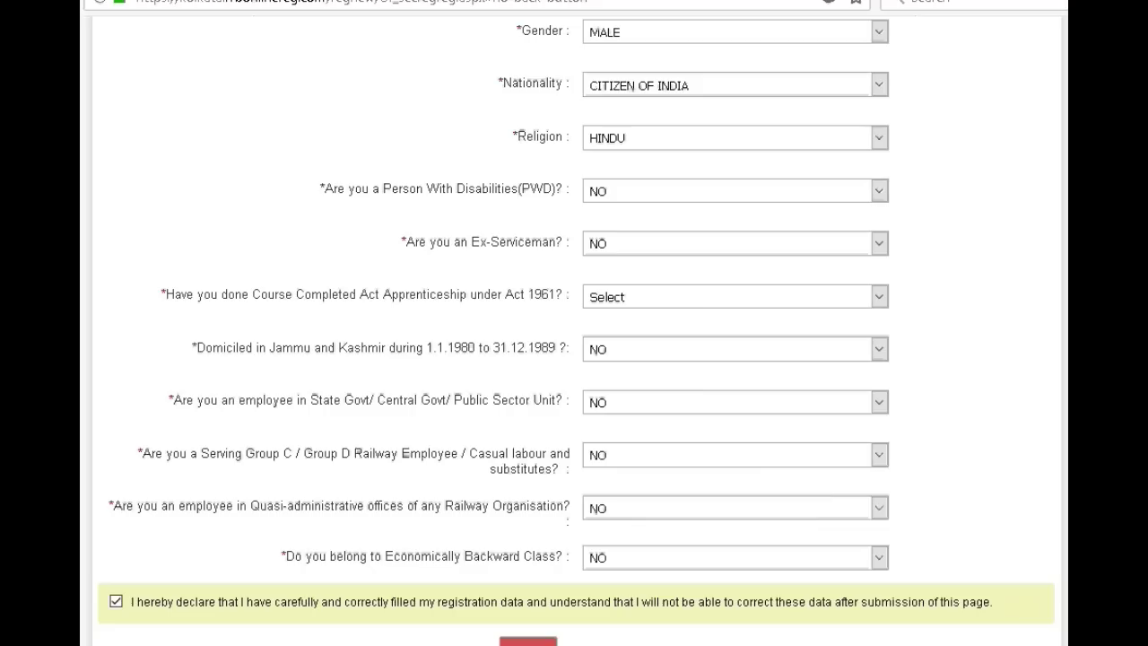
scroll(574, 359, down, 3)
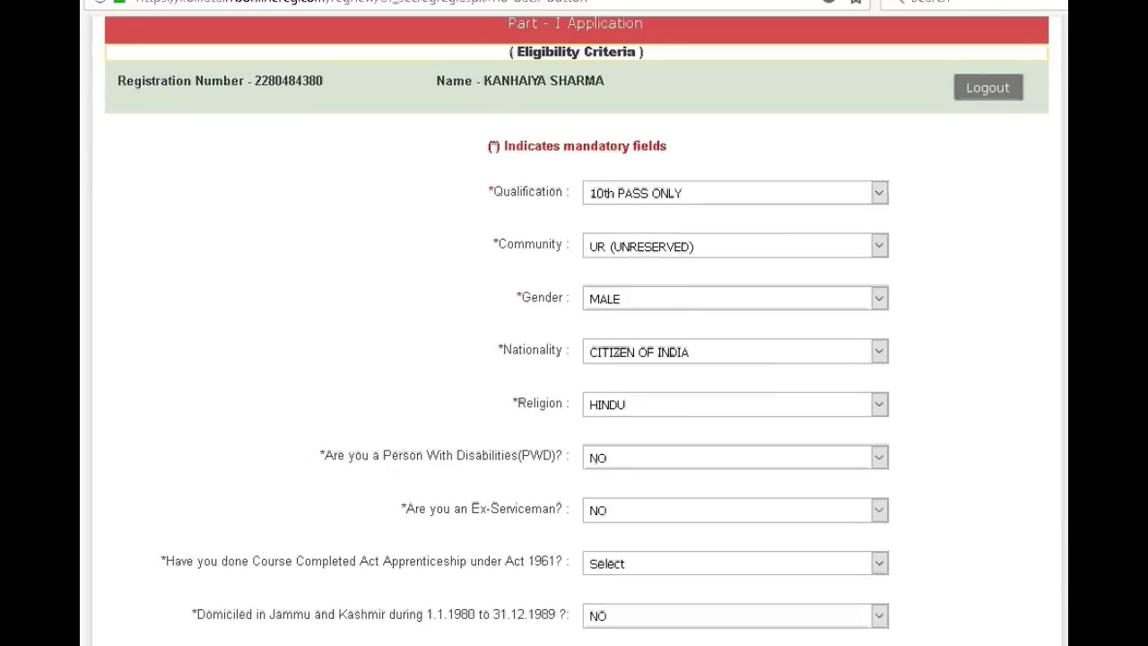
scroll(998, 400, down, 3)
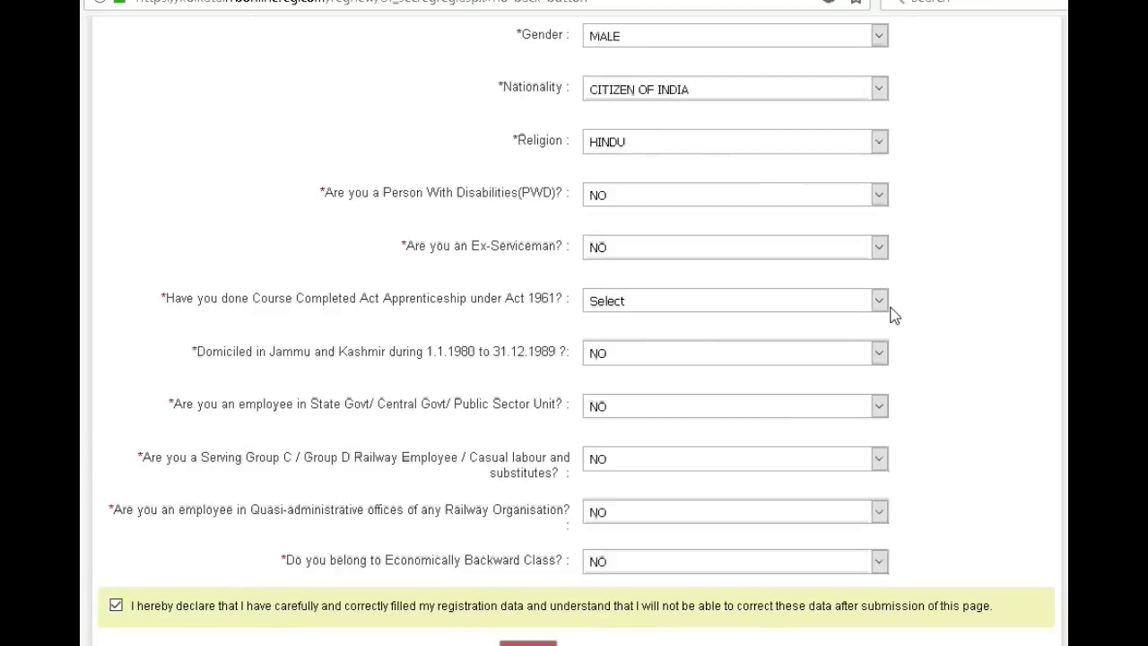
click(884, 307)
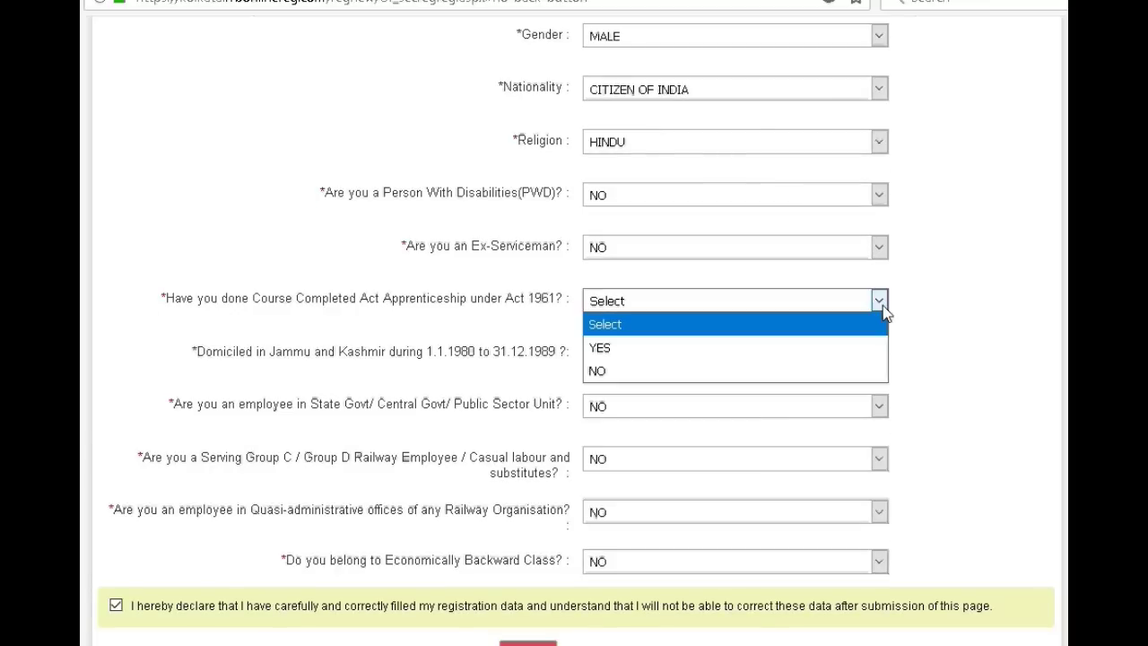
click(671, 372)
scroll(670, 372, down, 1)
scroll(574, 323, down, 1)
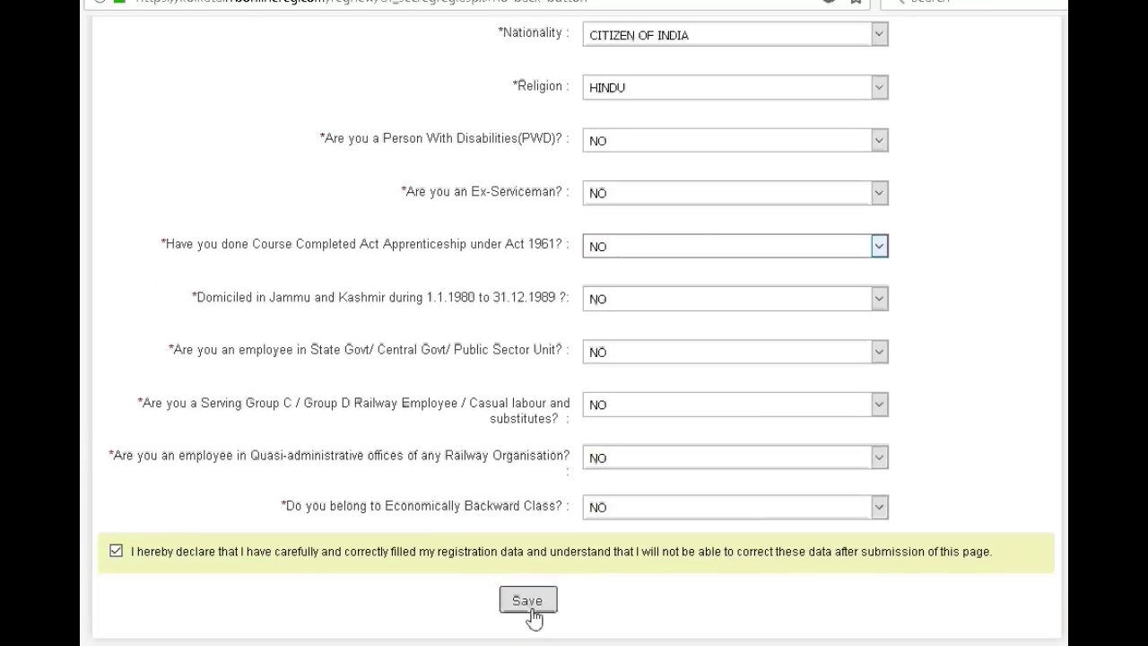
click(530, 597)
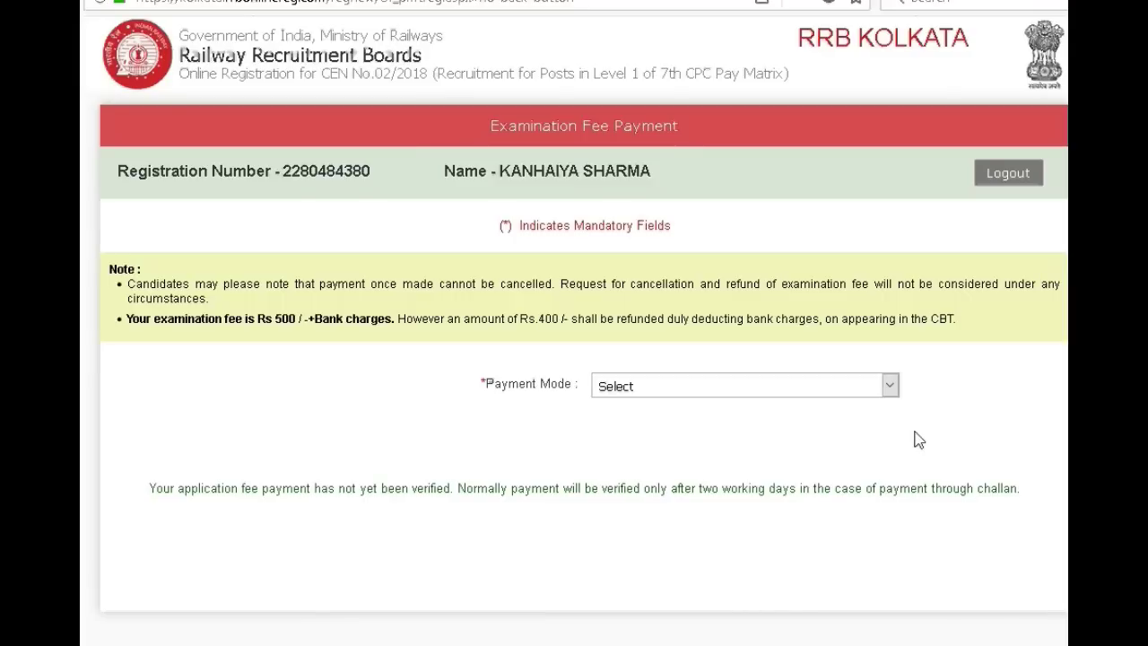
- Choose BANK as the payment mode and pay the examination fee
click(890, 385)
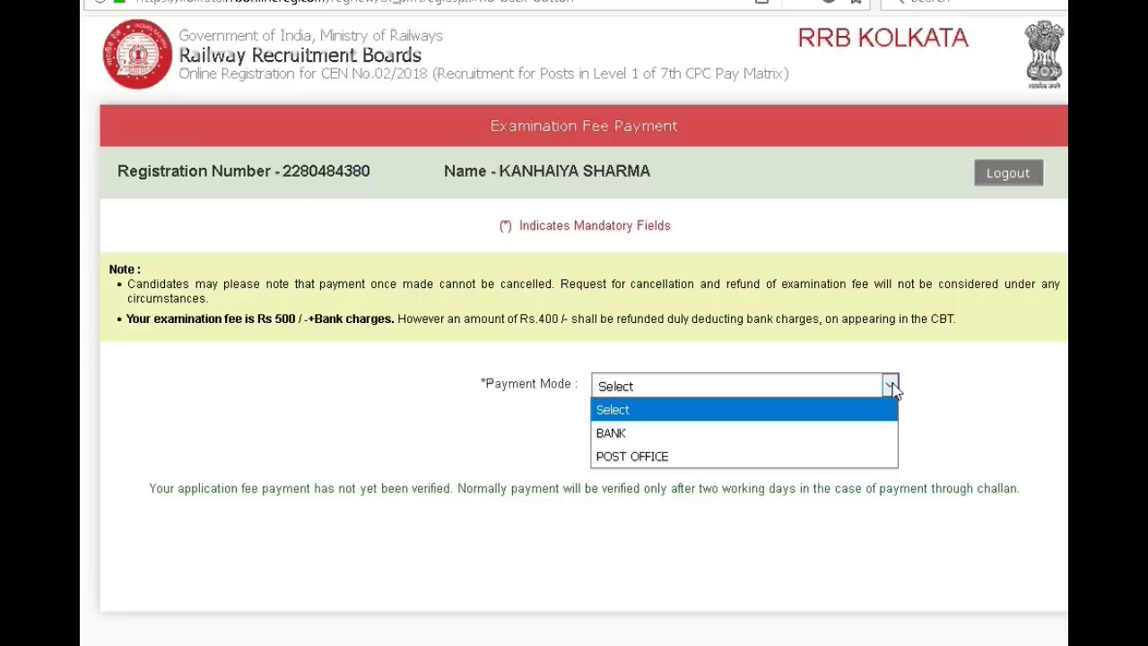
click(615, 434)
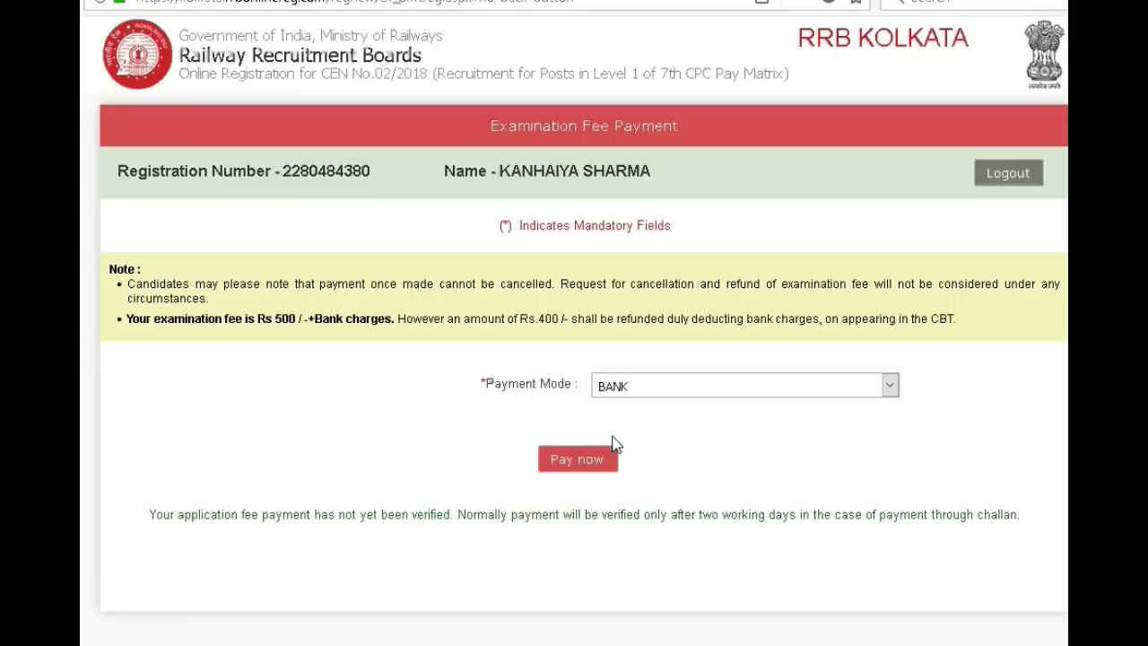
click(602, 465)
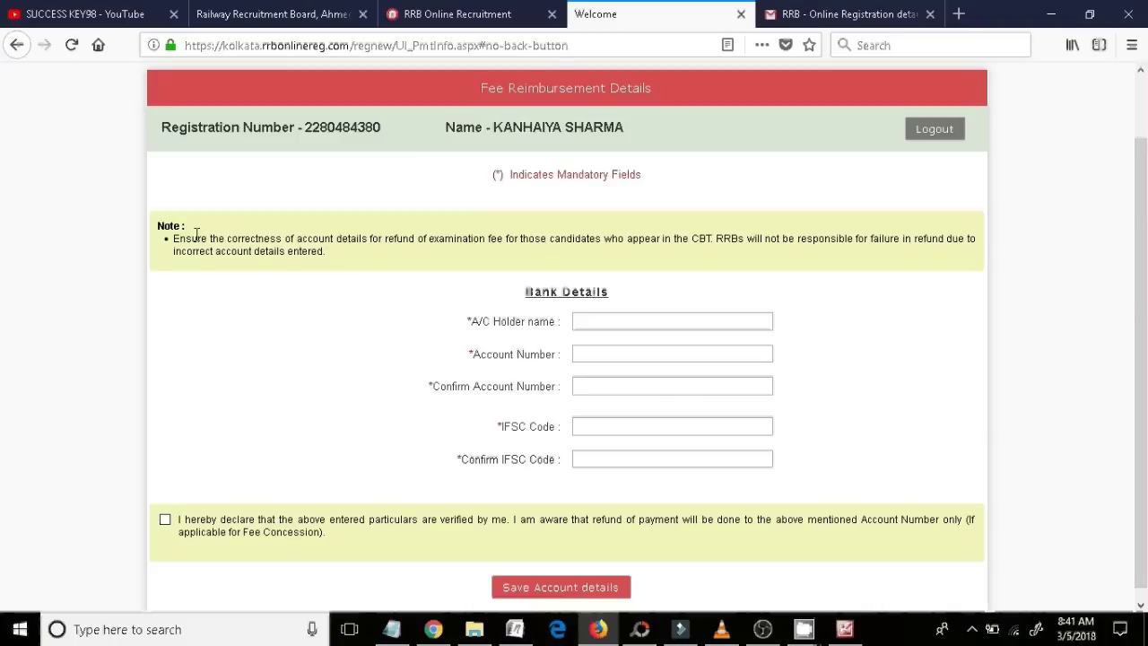
drag(205, 172, 673, 505)
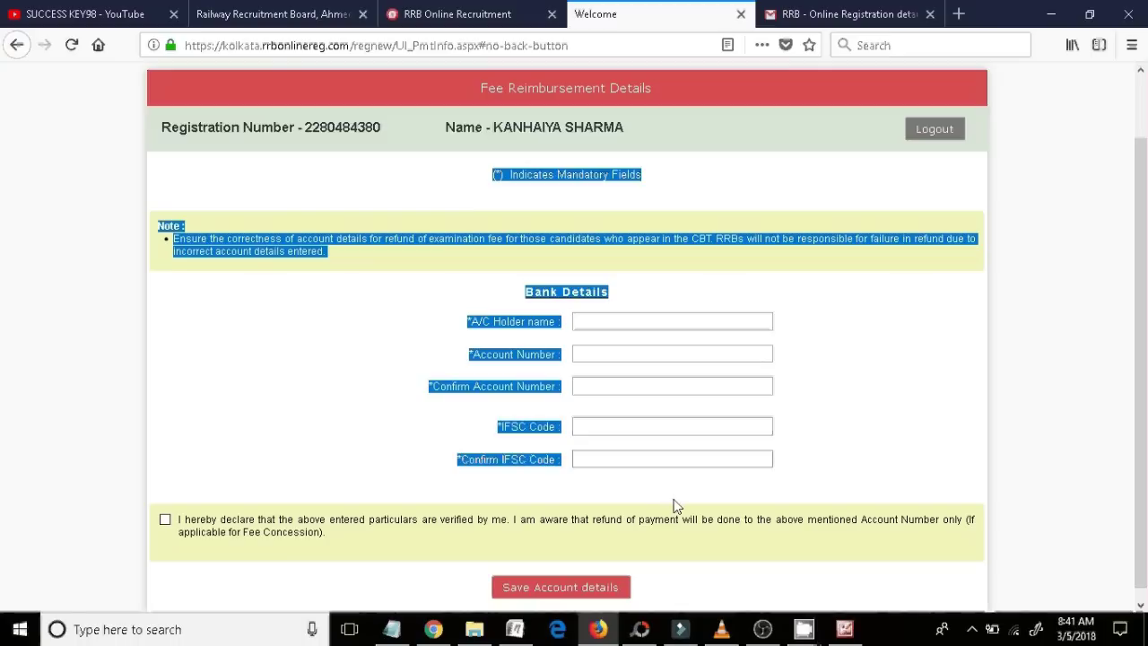
click(846, 445)
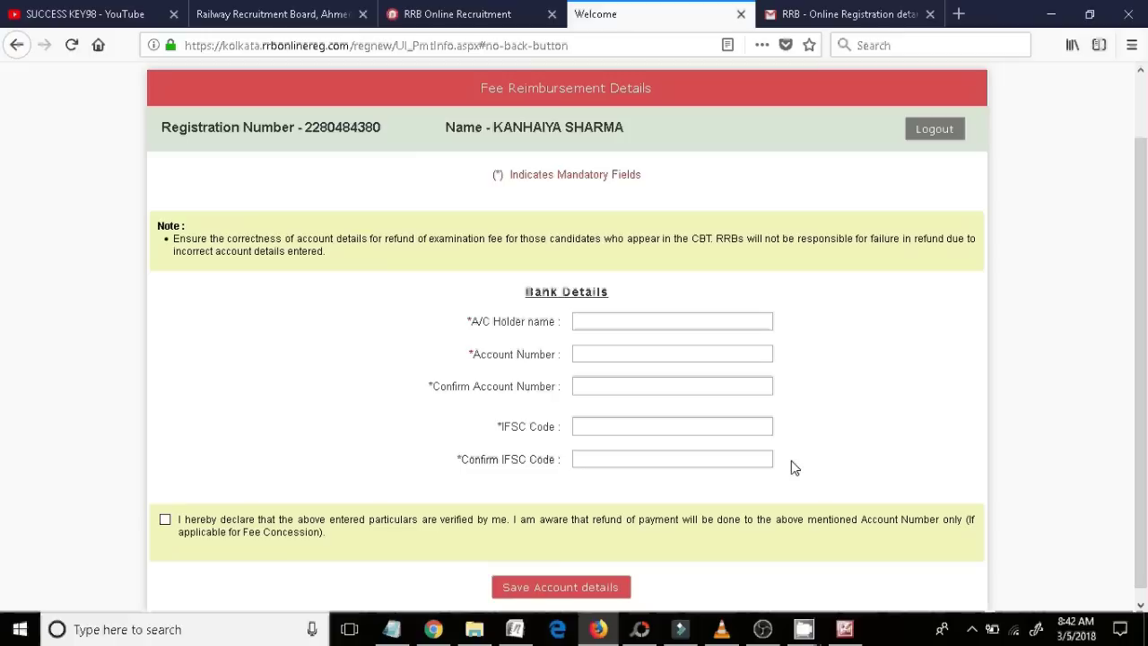
drag(481, 296, 709, 481)
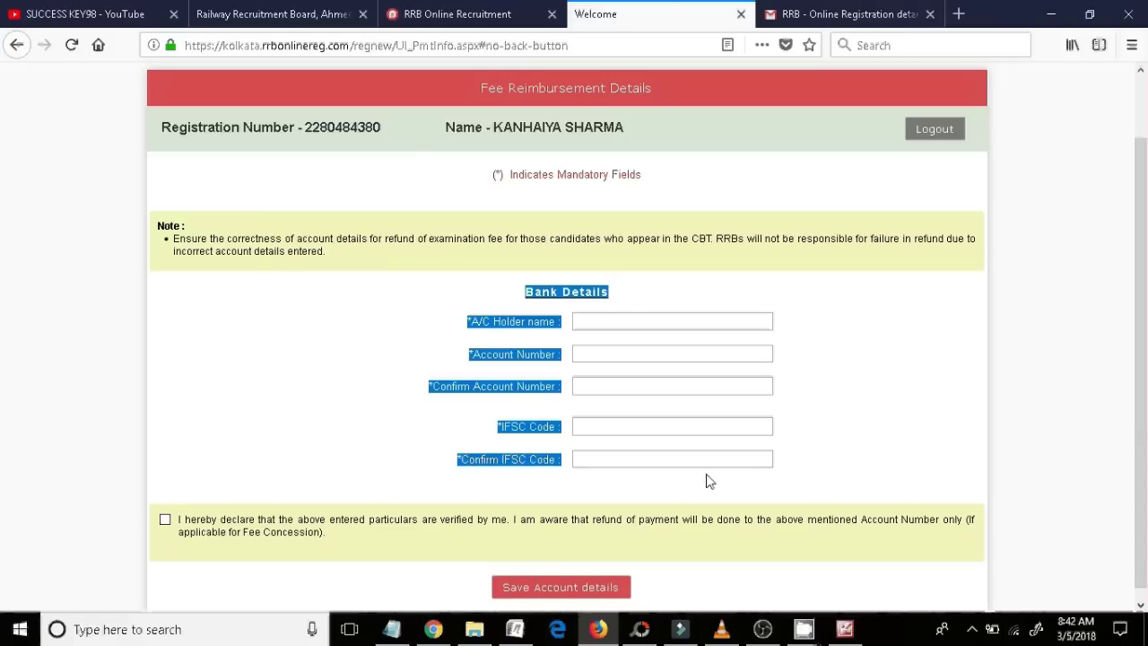
click(848, 449)
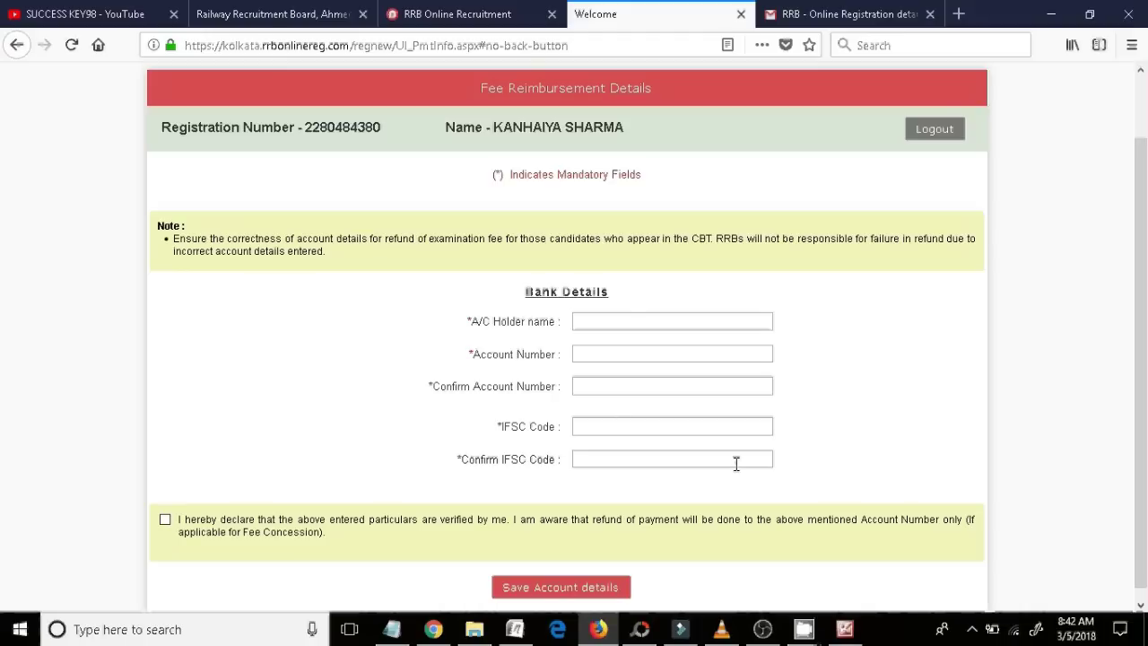
click(594, 327)
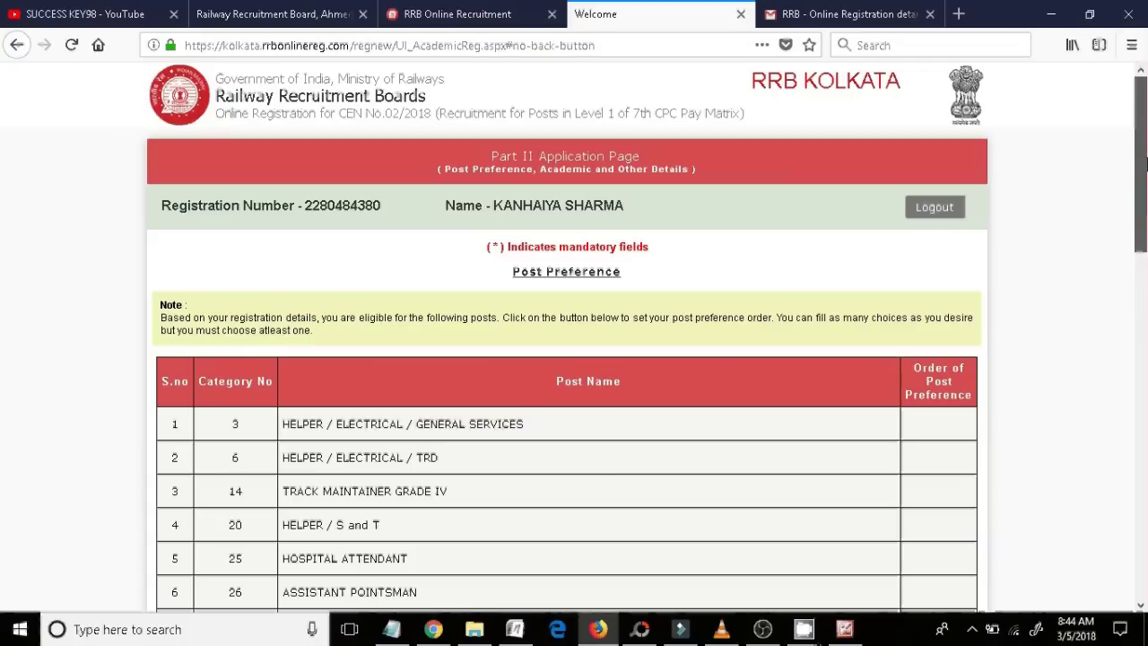
- In the Post Preference popup, rank Track Maintainer Grade IV 1, Assistant Pointsman 2 and Gateman 3
scroll(1146, 266, down, 3)
drag(1145, 274, 1135, 225)
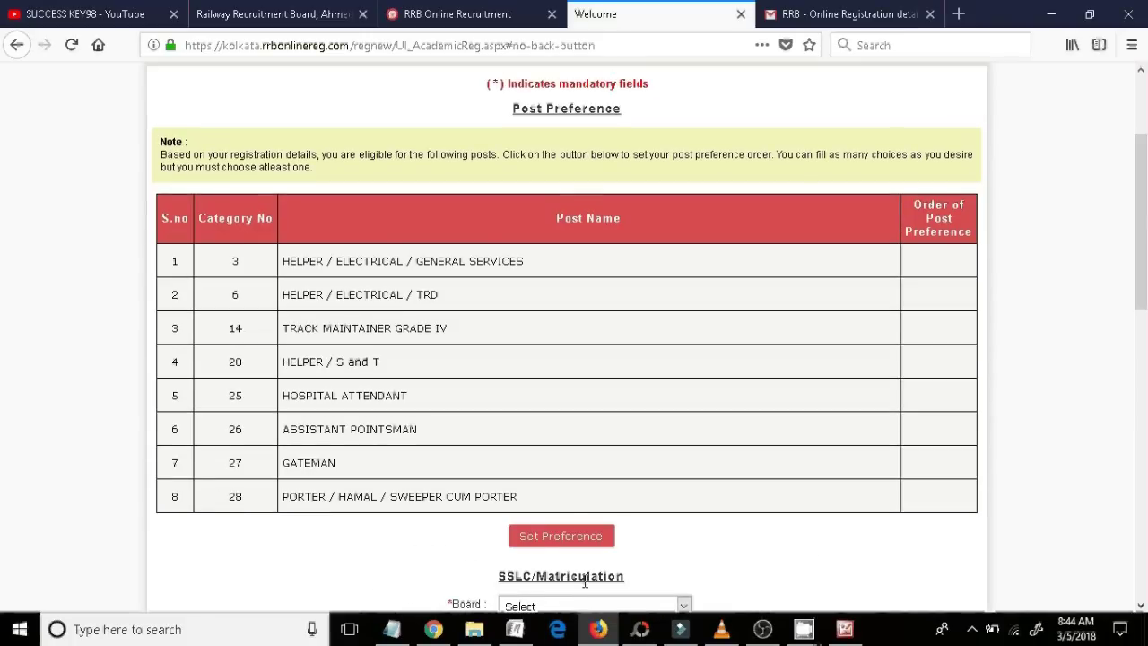
click(541, 551)
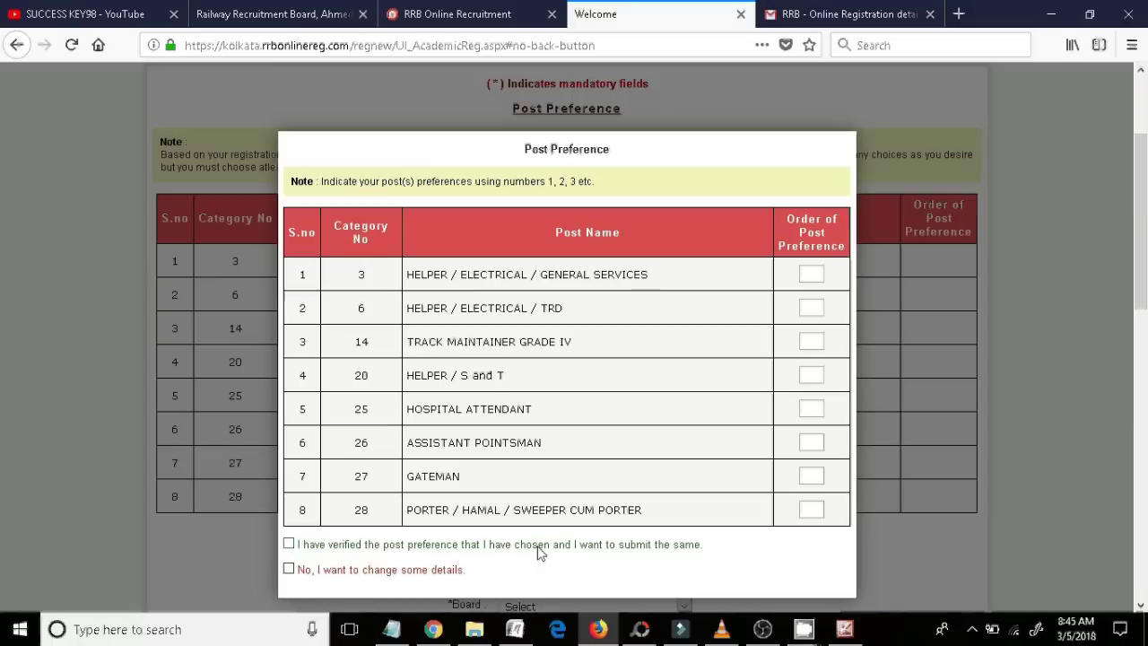
click(814, 274)
scroll(807, 382, down, 5)
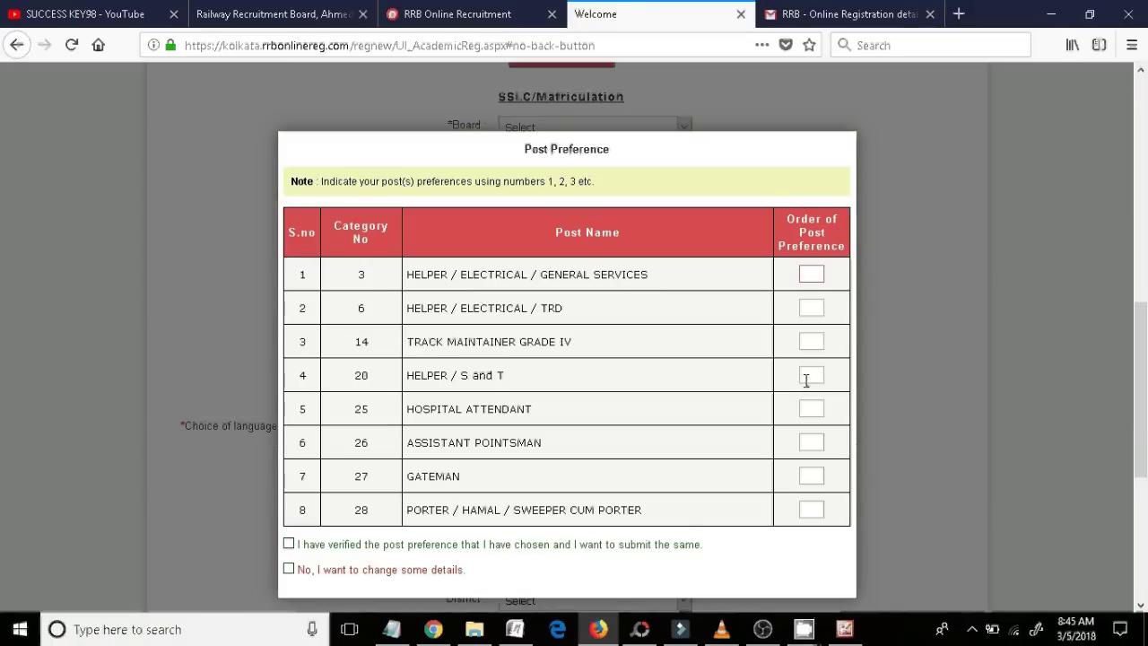
scroll(806, 381, up, 4)
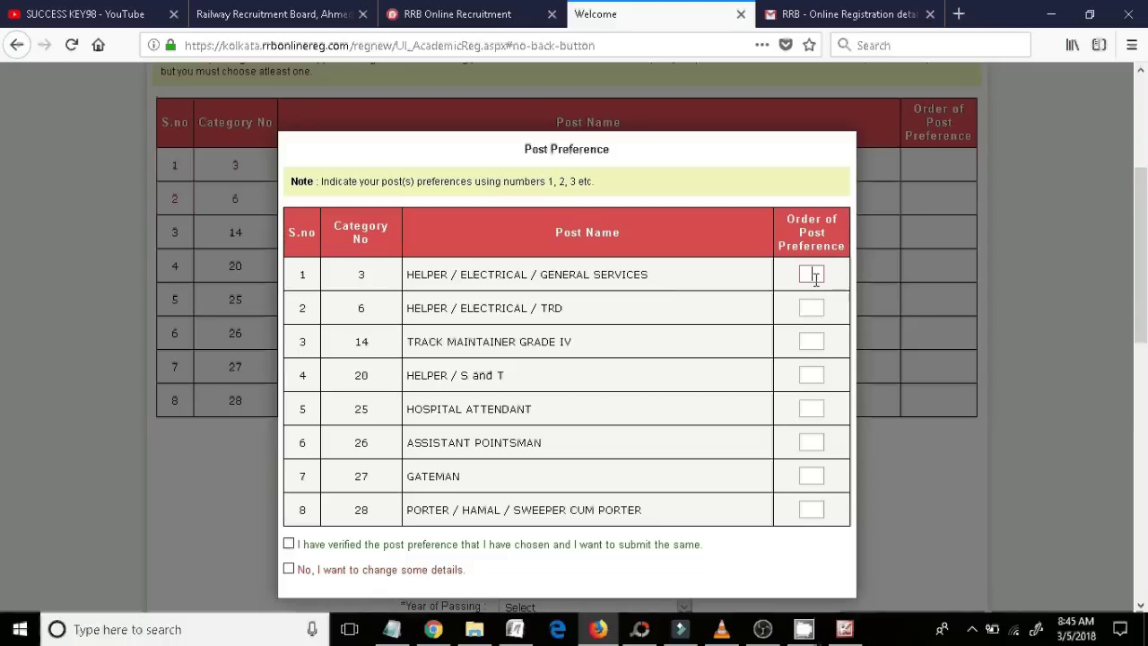
click(813, 339)
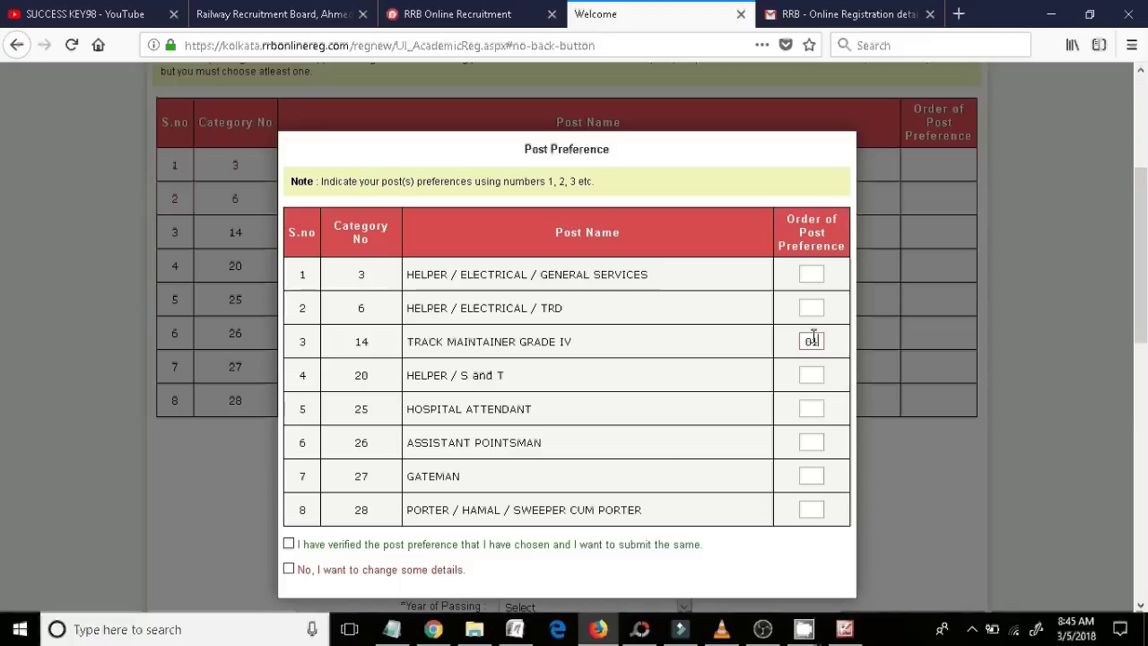
text(1)
click(818, 373)
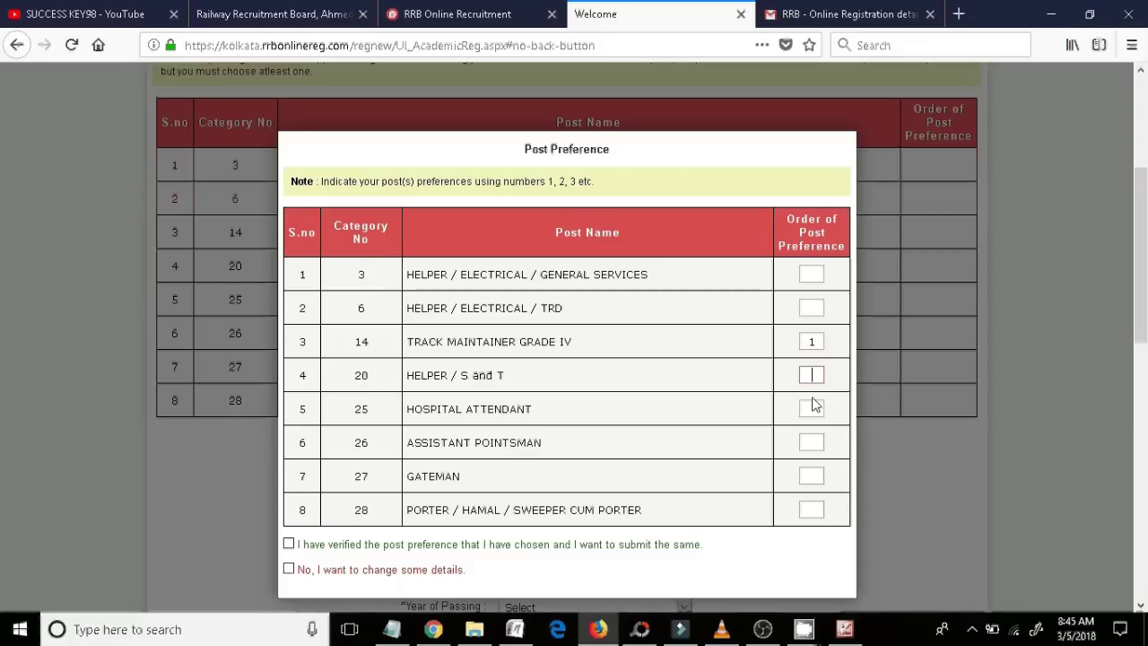
click(814, 409)
click(813, 441)
text(2)
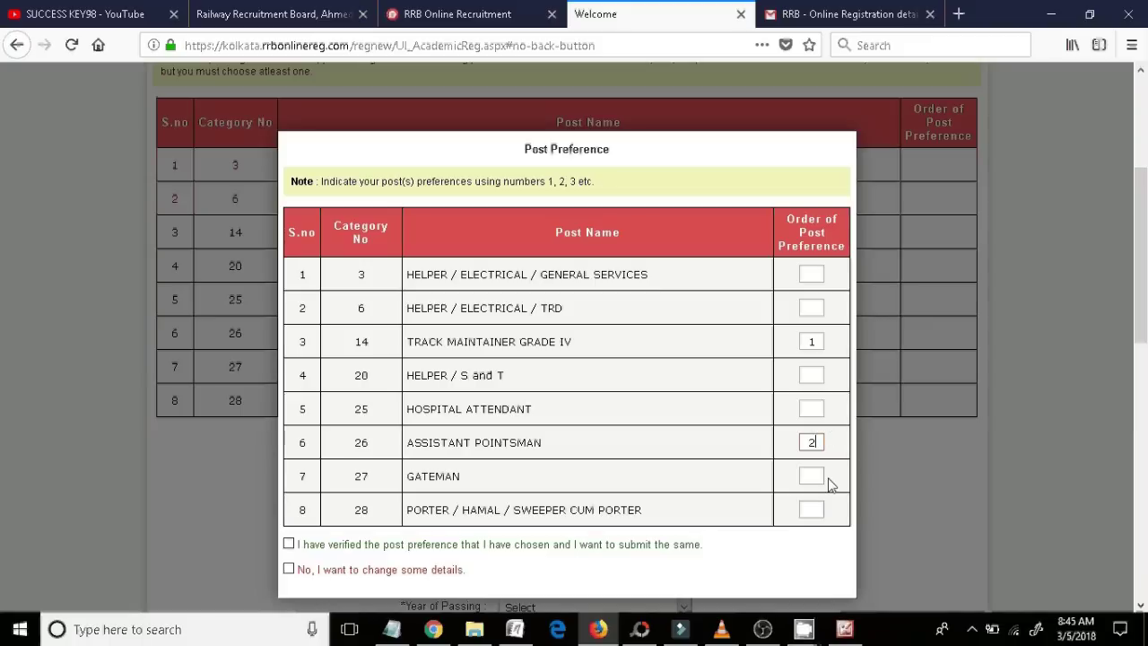
click(820, 475)
text(3)
- Rank Helper/Electrical/TRD 4, General Services 5, Helper S and T 6, Hospital Attendant 7, Porter 8
click(823, 308)
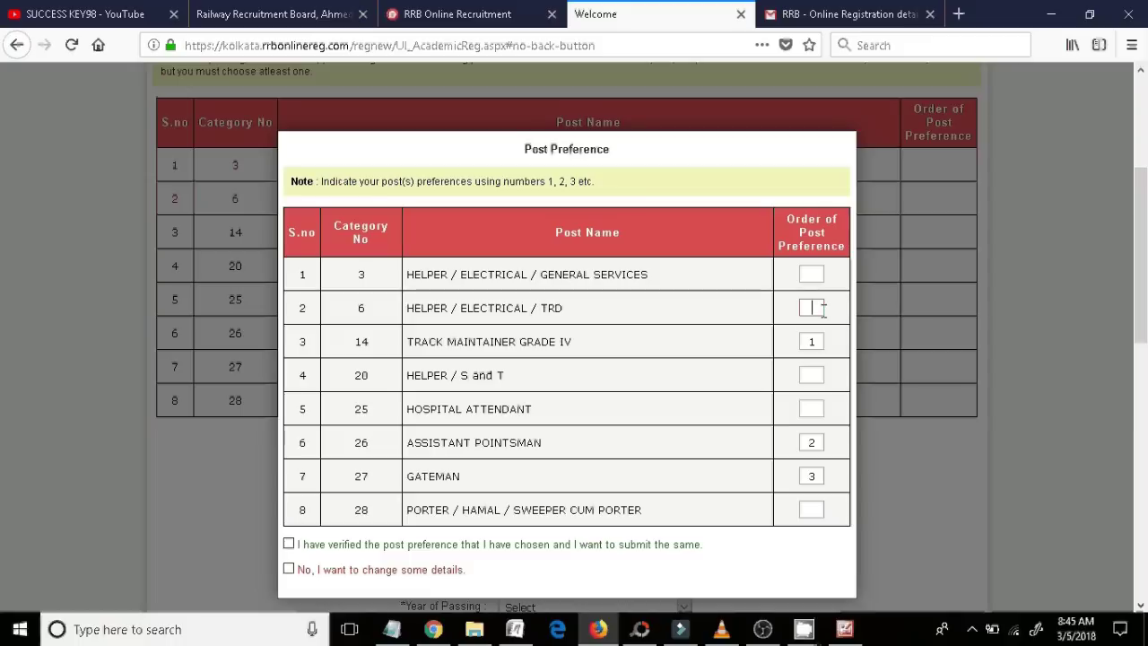
text(4)
click(819, 276)
text(5)
click(815, 374)
text(6)
click(816, 408)
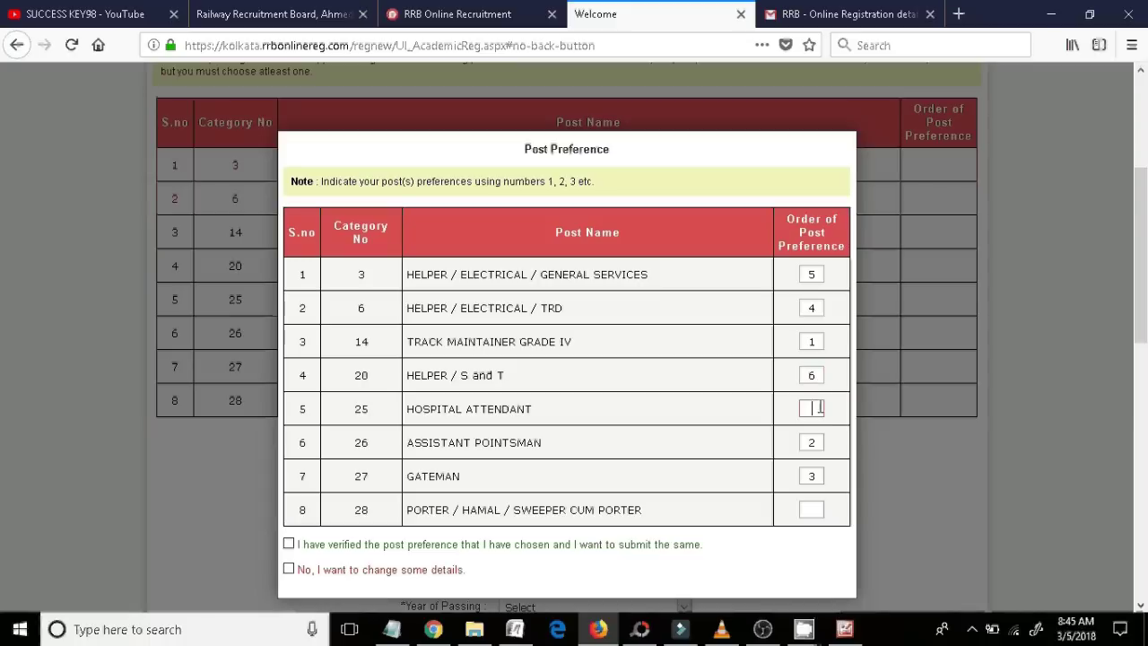
text(7)
click(823, 507)
text(8)
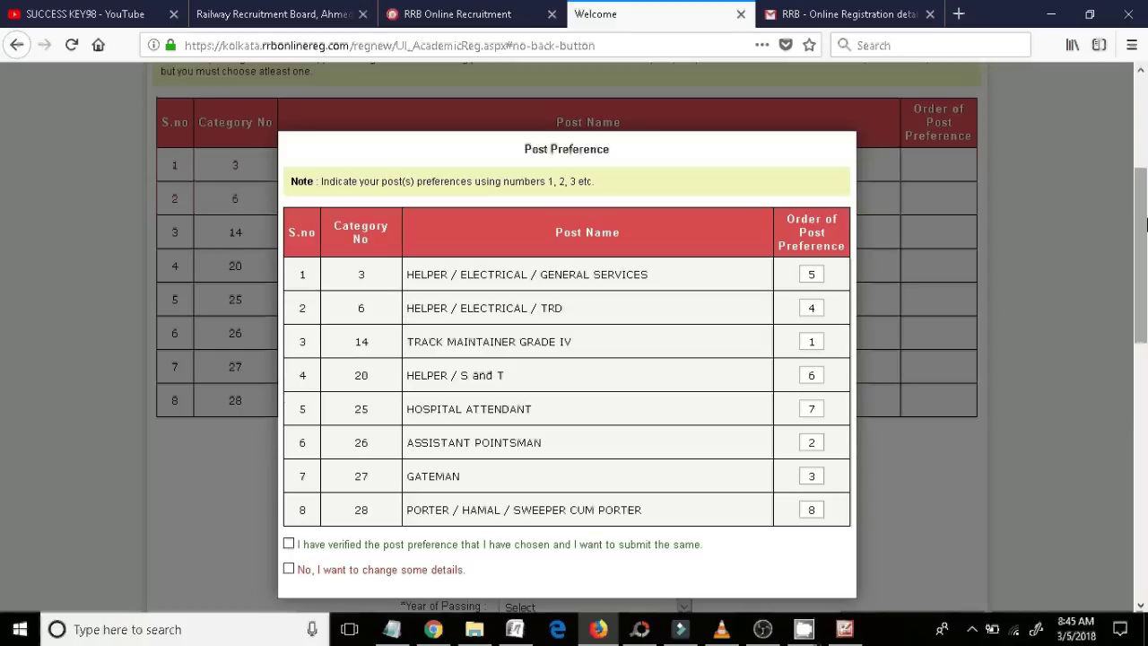
- Tick 'I have verified the post preference' and accept the ranking
scroll(1121, 274, down, 3)
click(289, 545)
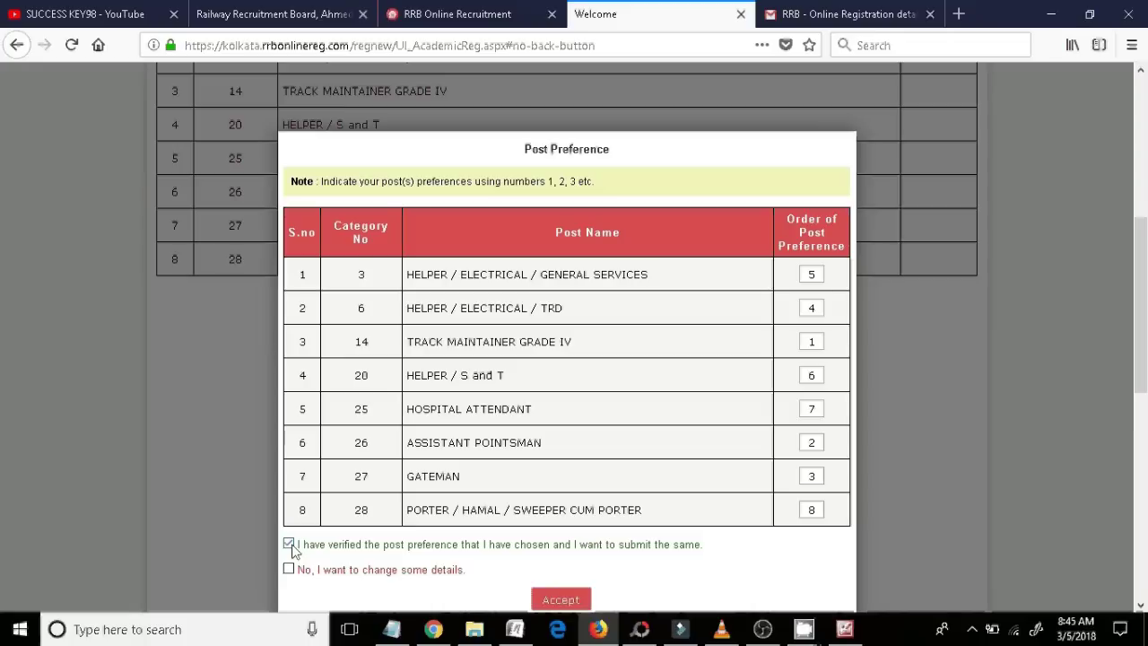
click(558, 598)
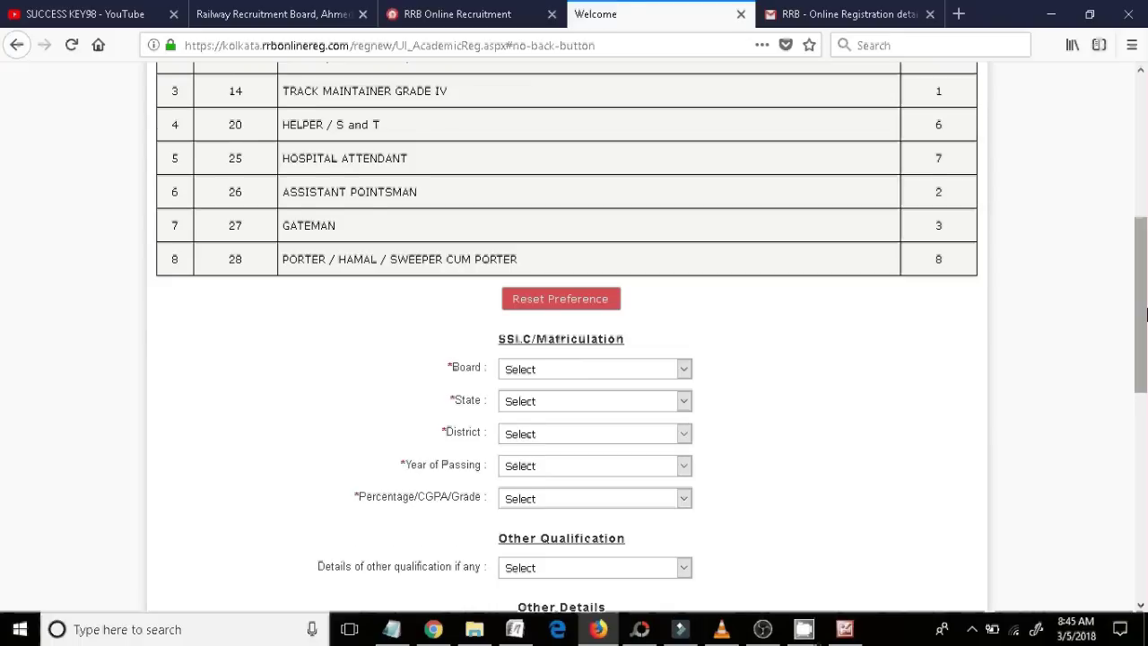
- Set the SSLC board to Others named WBBSE, state West Bengal, district Hooghly
mouse_move(1146, 314)
mouse_down()
mouse_move(1146, 260)
mouse_move(1147, 341)
mouse_move(1135, 332)
mouse_up()
click(686, 312)
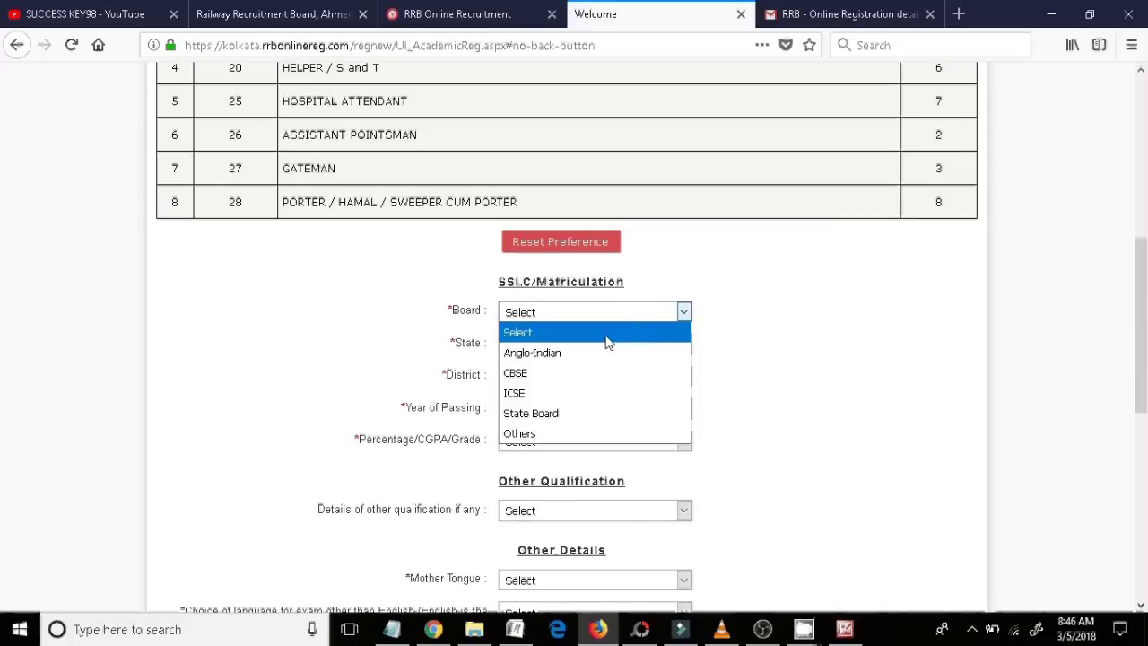
click(528, 435)
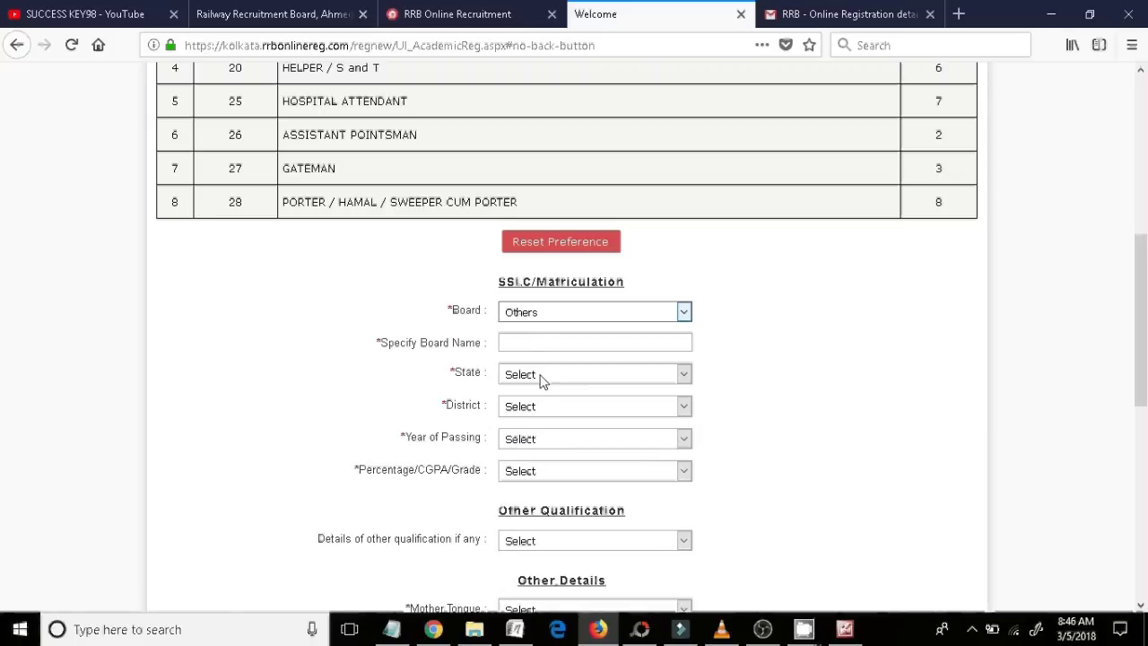
click(530, 340)
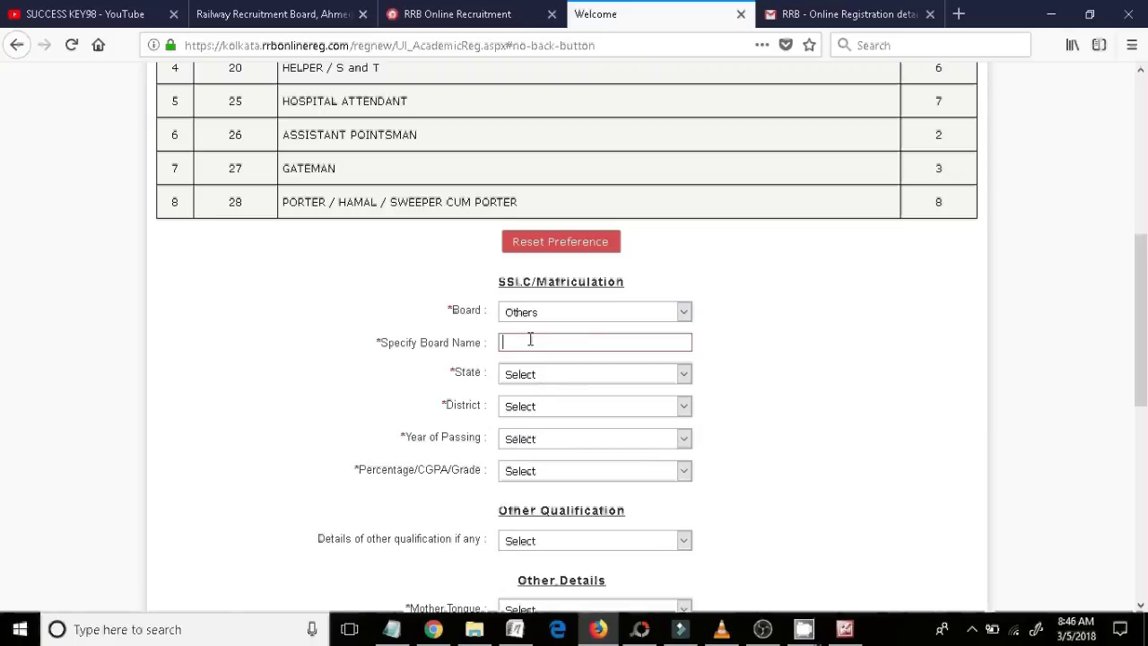
text(WB)
key(BackSpace)
text(BBSE)
click(677, 383)
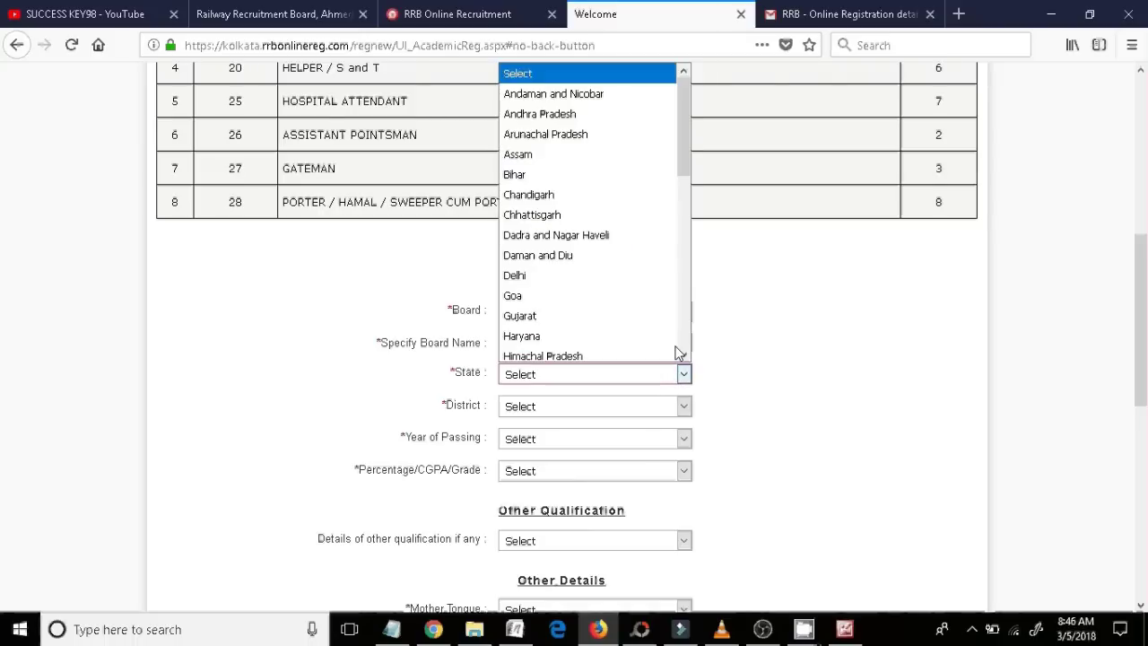
drag(679, 170, 677, 308)
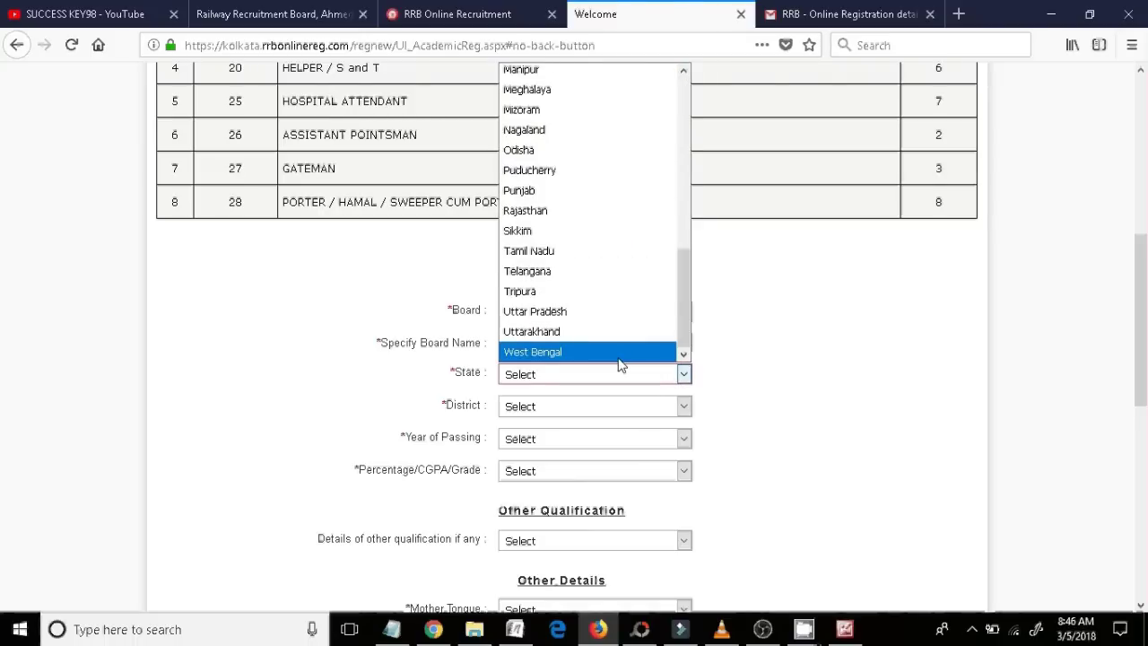
click(620, 354)
click(681, 406)
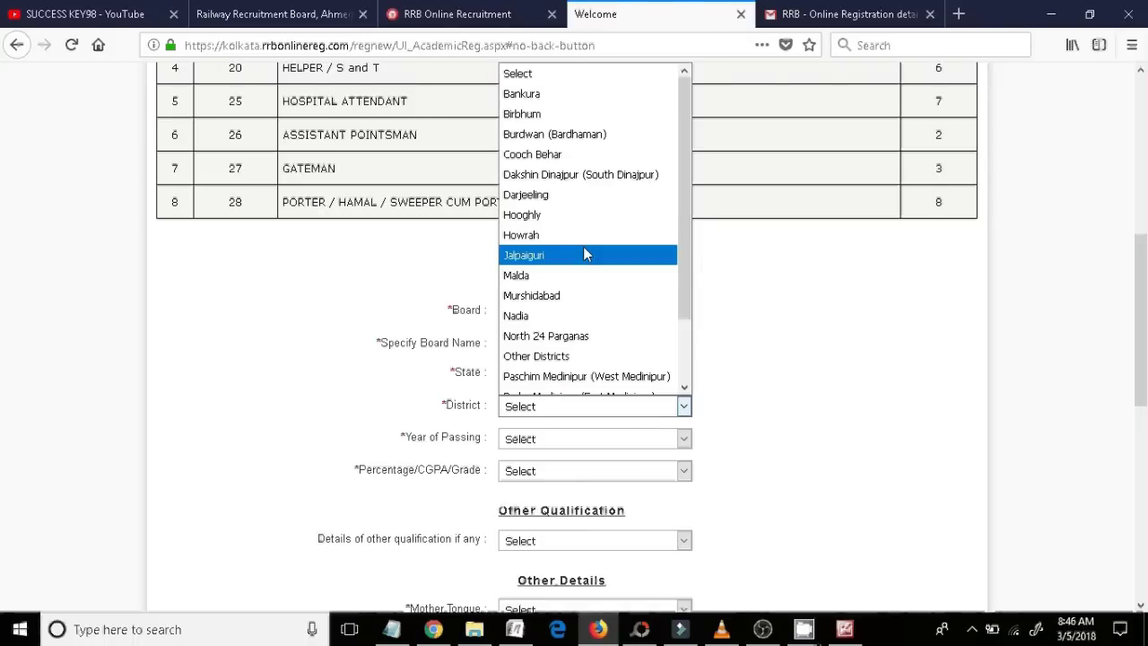
click(565, 215)
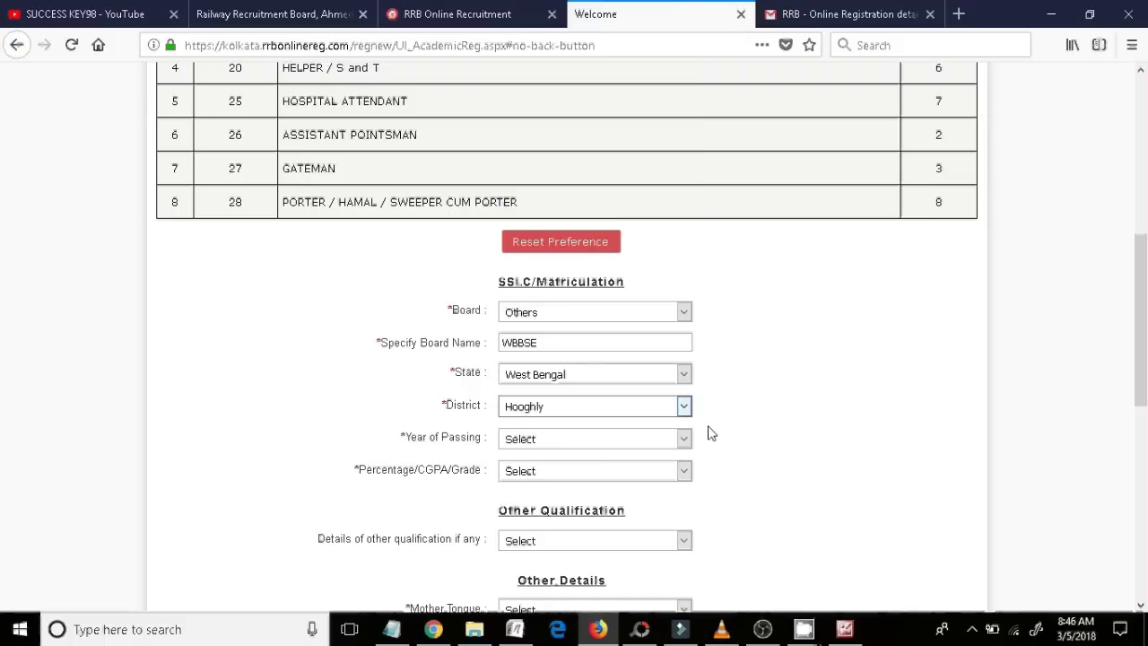
- Set the SSLC passing year to 2008 and marks to Percentage, 48
click(684, 439)
click(687, 267)
scroll(684, 355, down, 1)
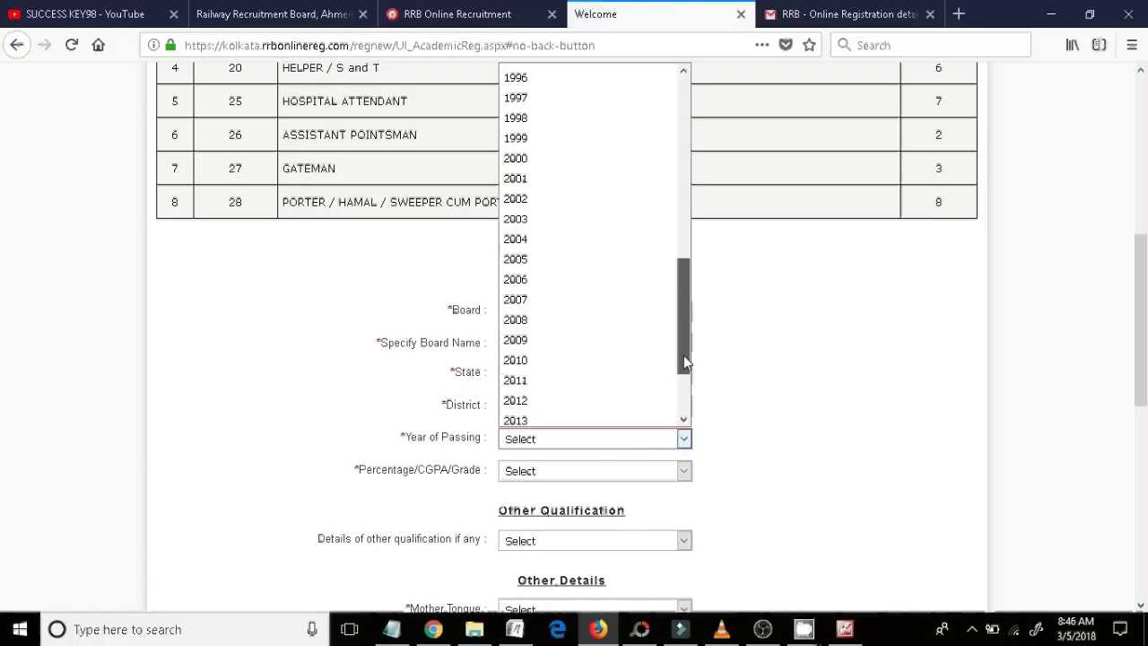
click(579, 323)
scroll(601, 404, down, 3)
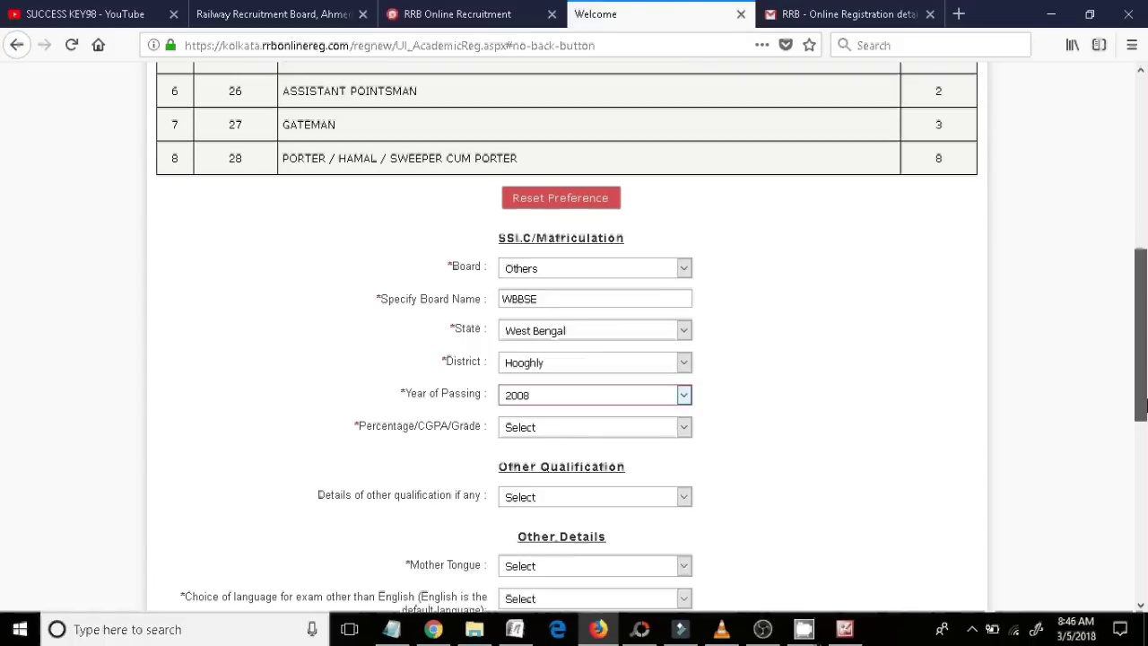
click(683, 345)
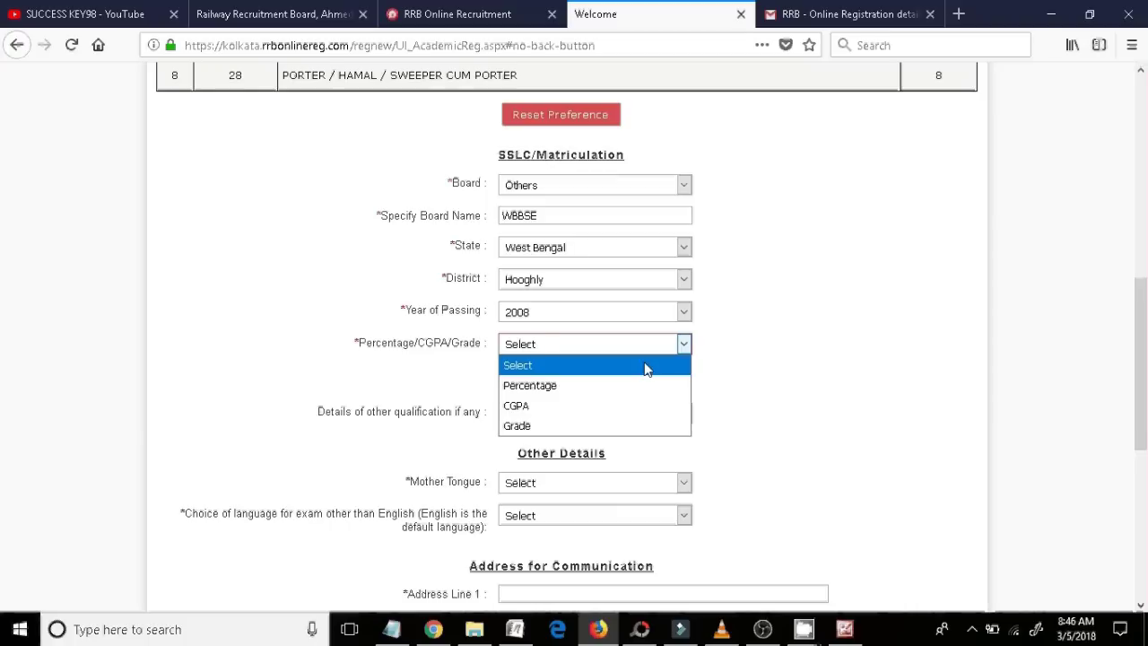
click(568, 385)
click(568, 380)
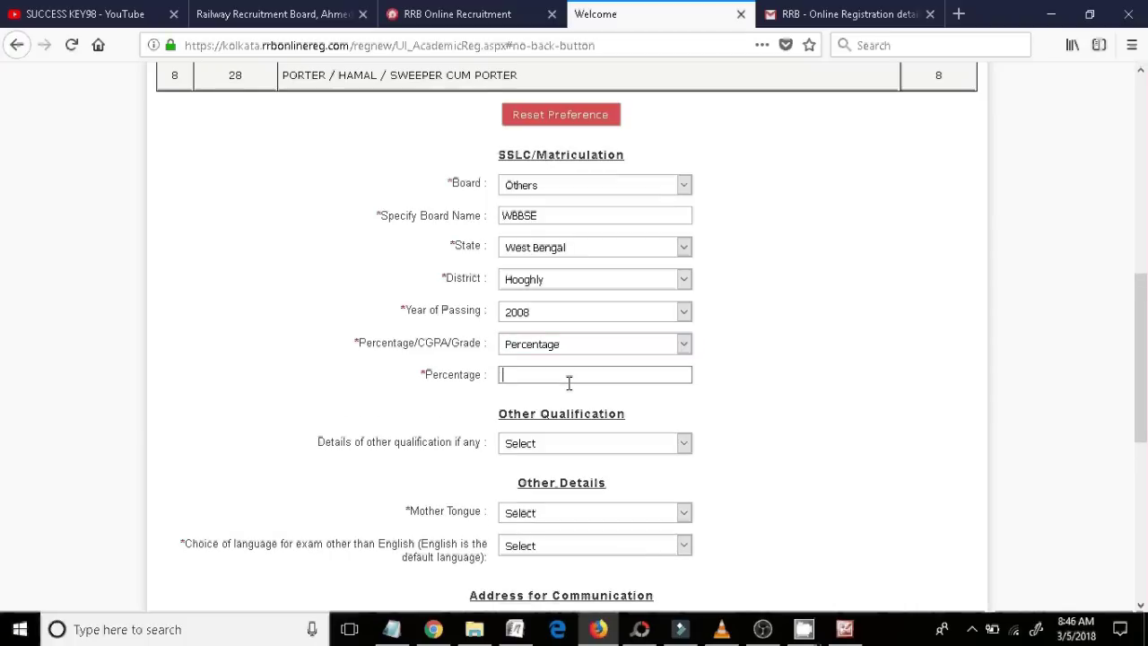
text(48)
click(729, 408)
scroll(805, 428, down, 1)
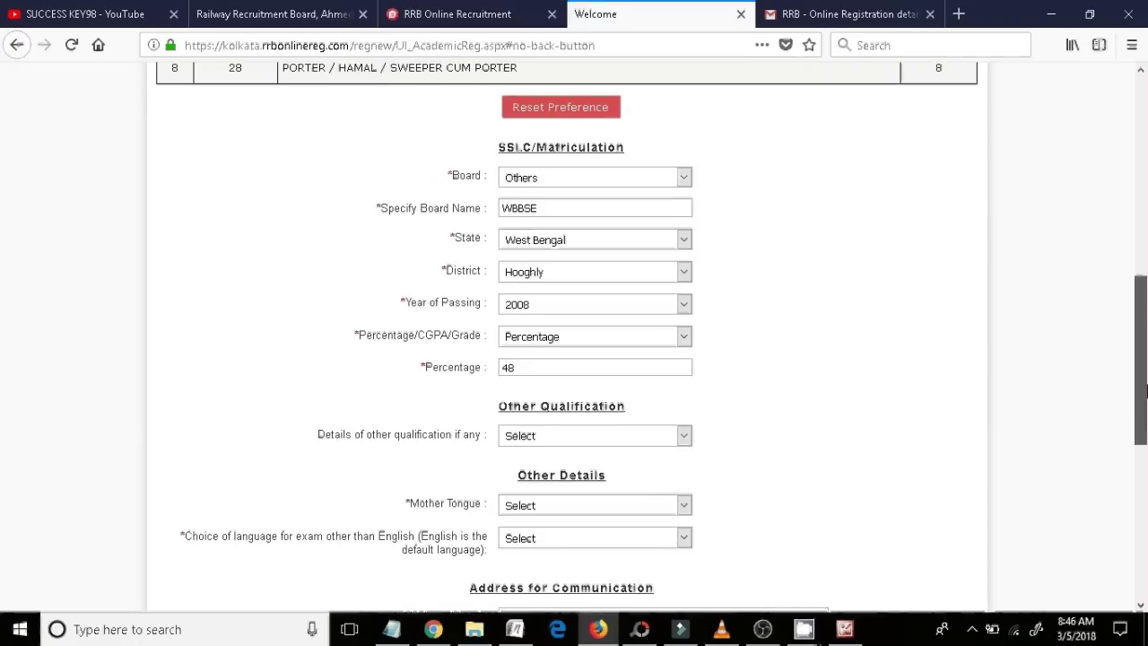
- Set the other qualification to Others
click(684, 381)
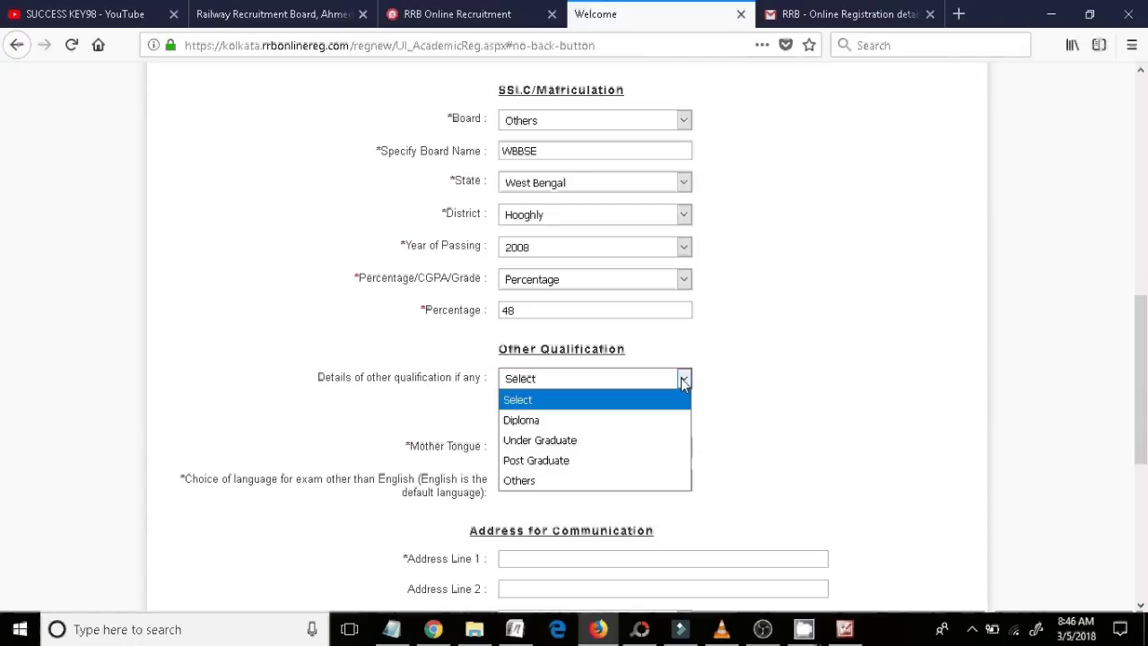
click(526, 480)
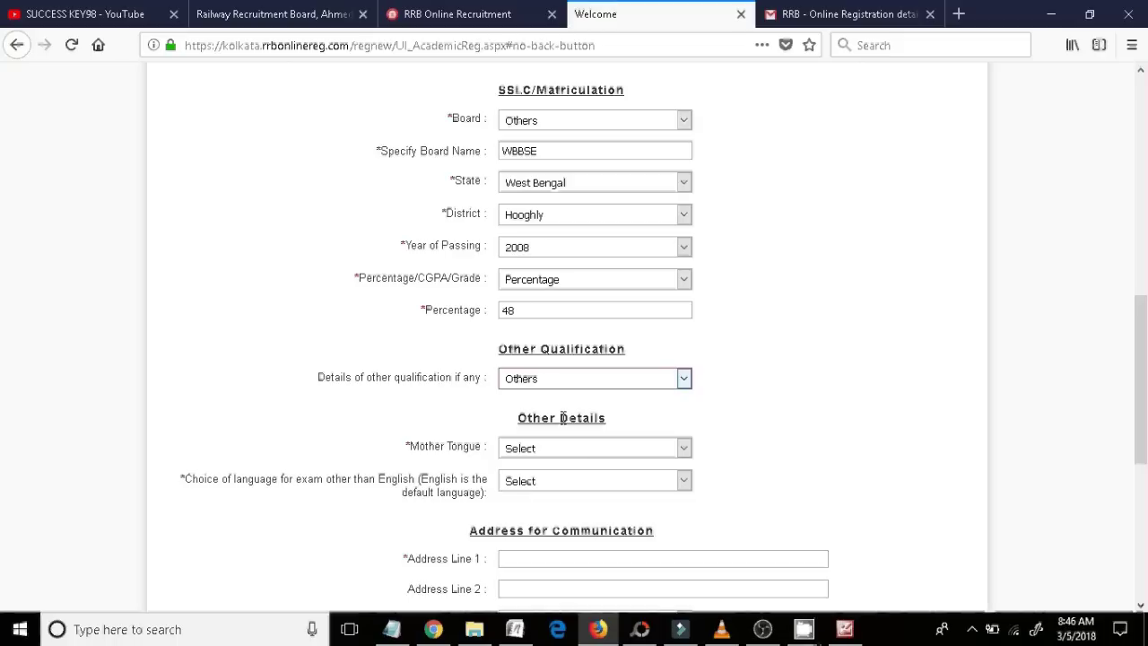
click(685, 381)
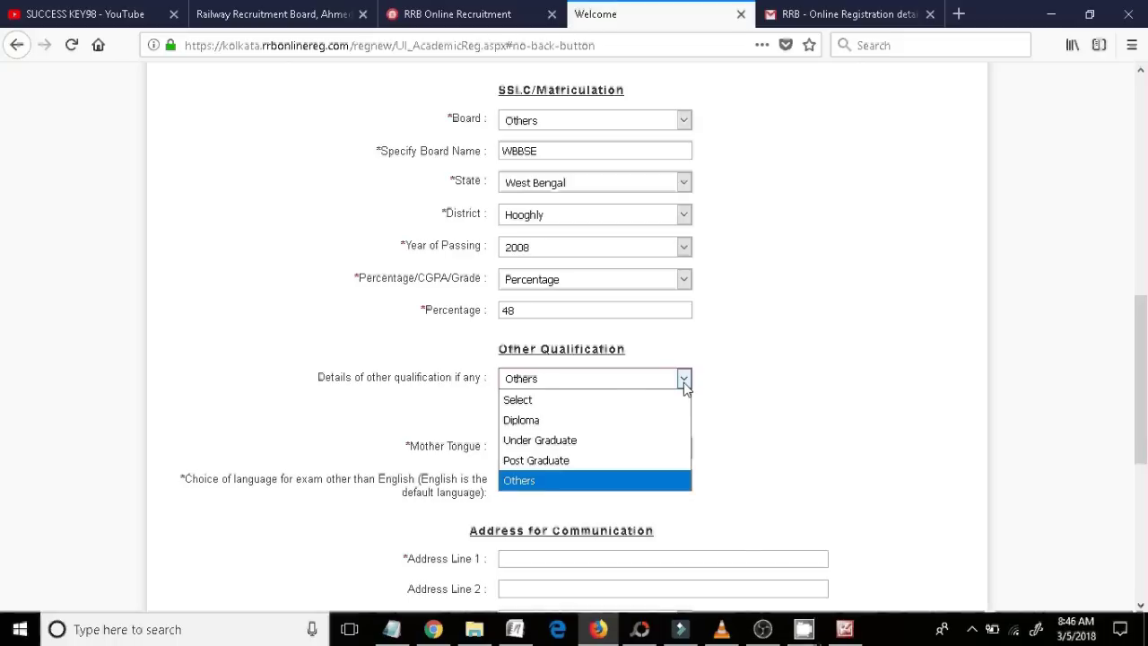
click(748, 394)
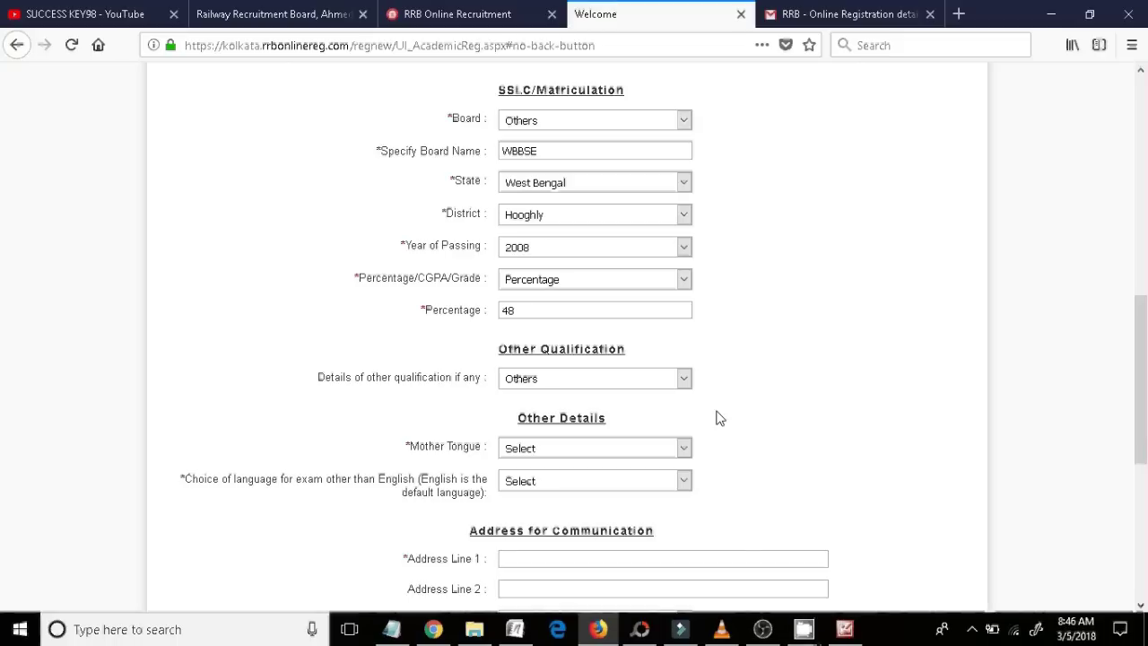
- Choose Hindi as the mother tongue and as the exam language besides English
click(683, 449)
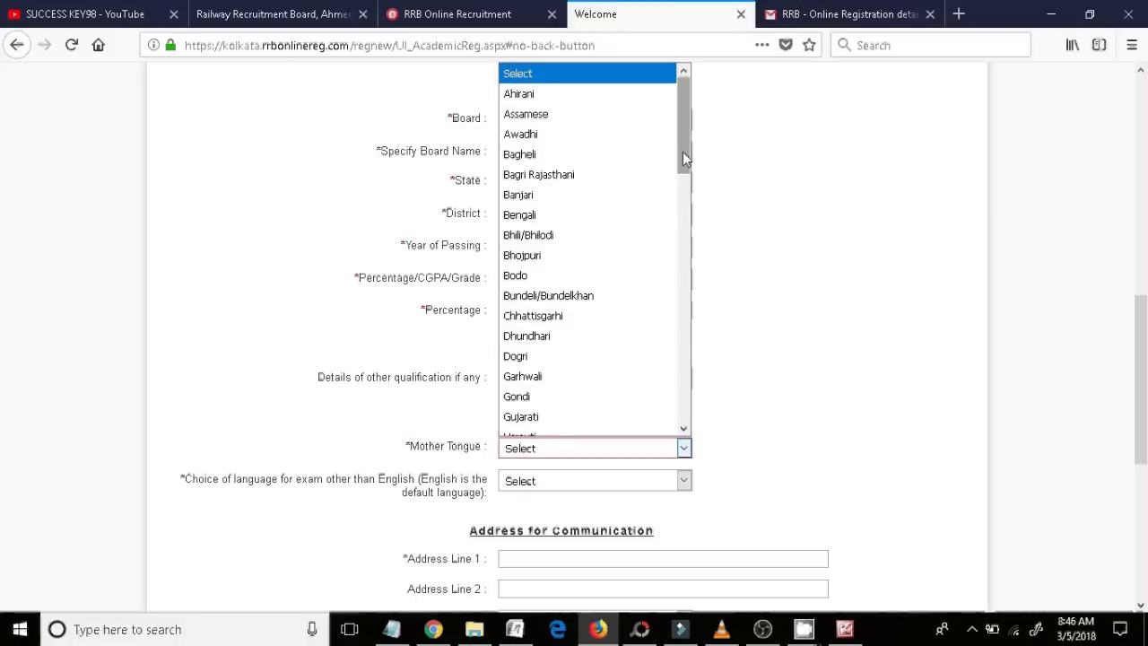
drag(683, 151, 699, 221)
click(603, 250)
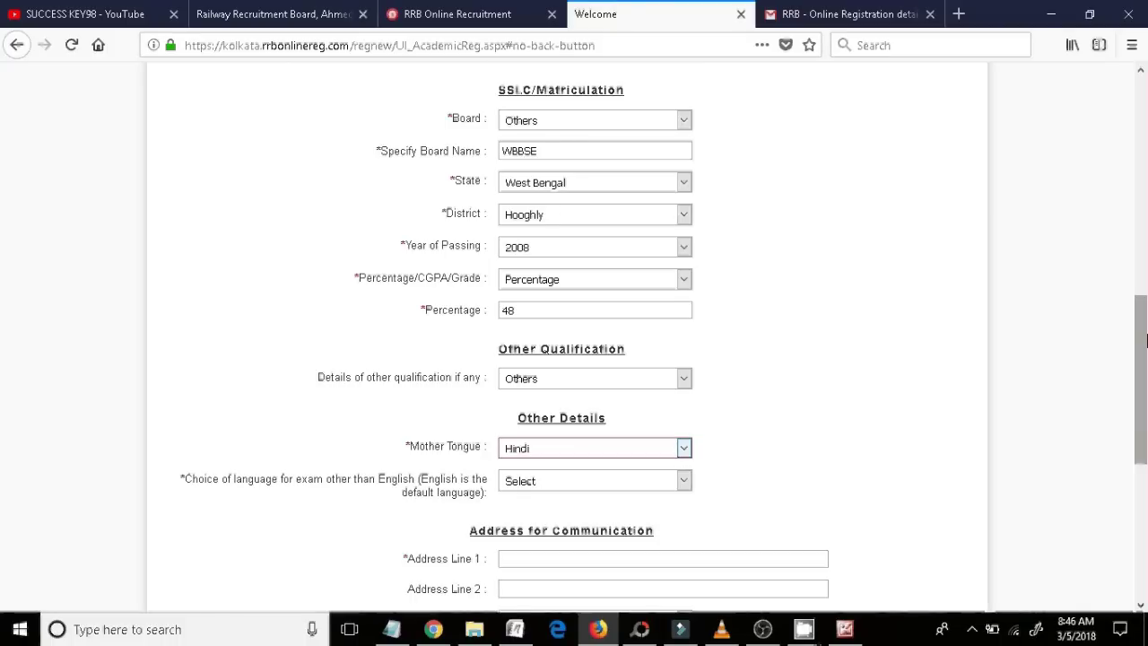
drag(1143, 337, 1145, 368)
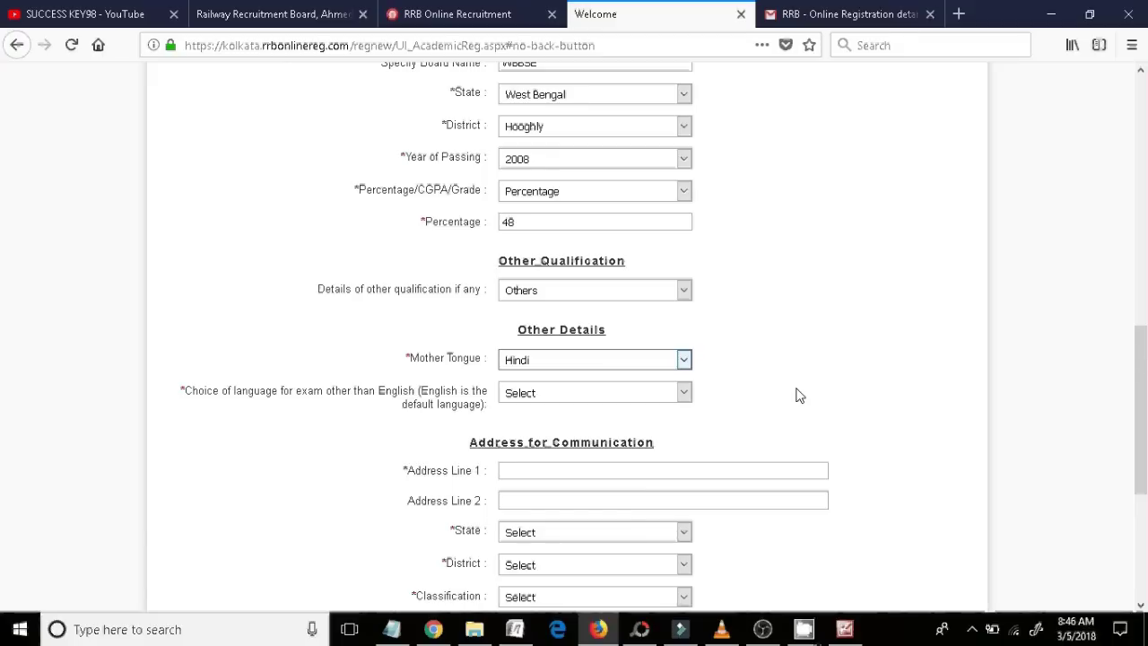
click(684, 394)
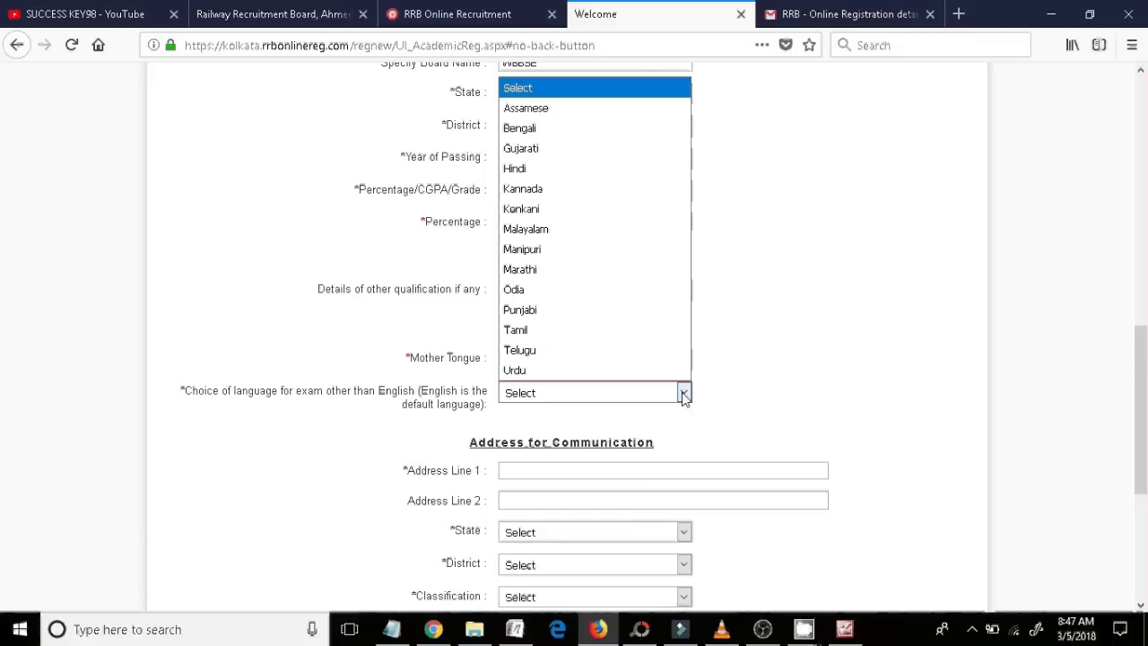
click(583, 169)
scroll(541, 333, down, 2)
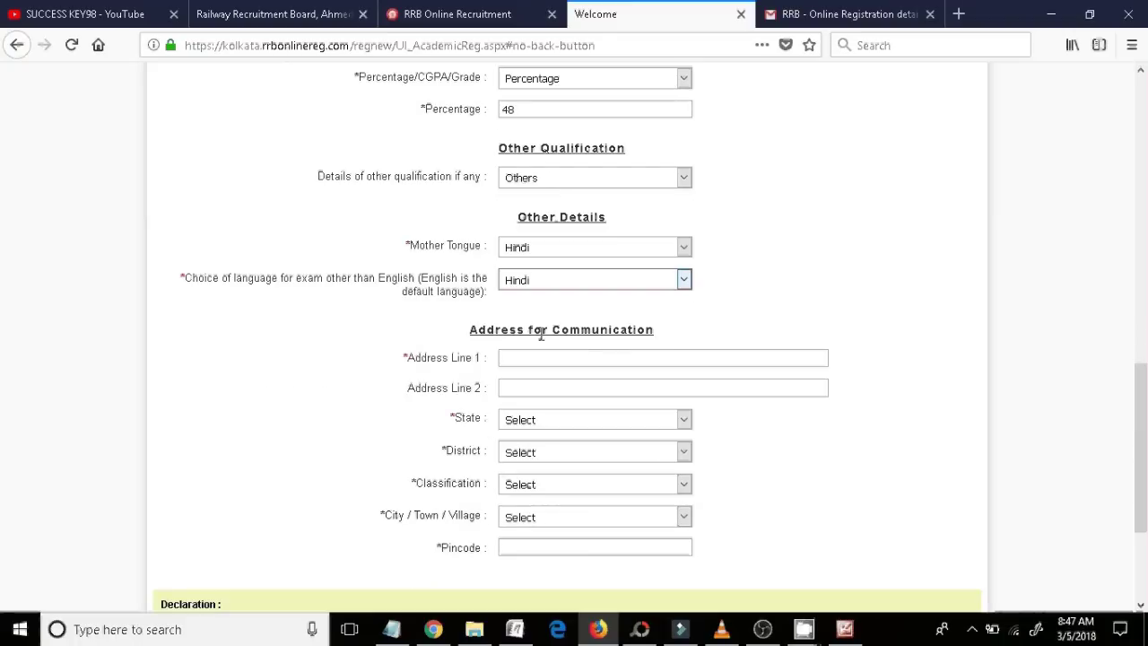
click(540, 358)
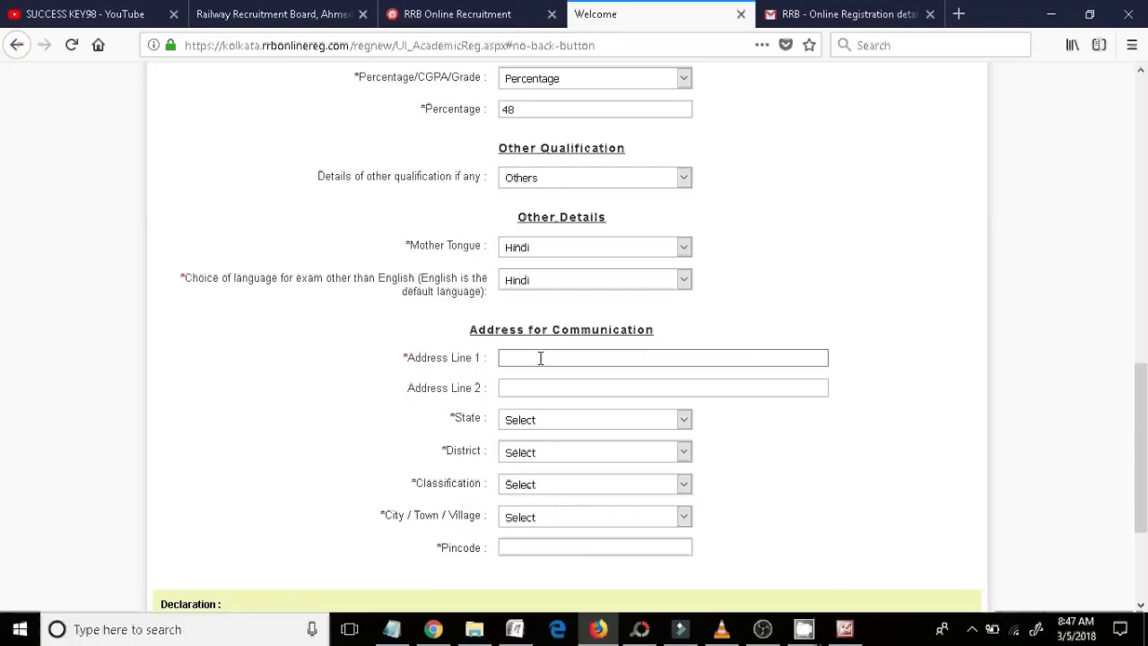
- Enter the first and second communication address lines
click(546, 359)
key(BackSpace)
click(613, 359)
text(KONNAGAR)
click(564, 391)
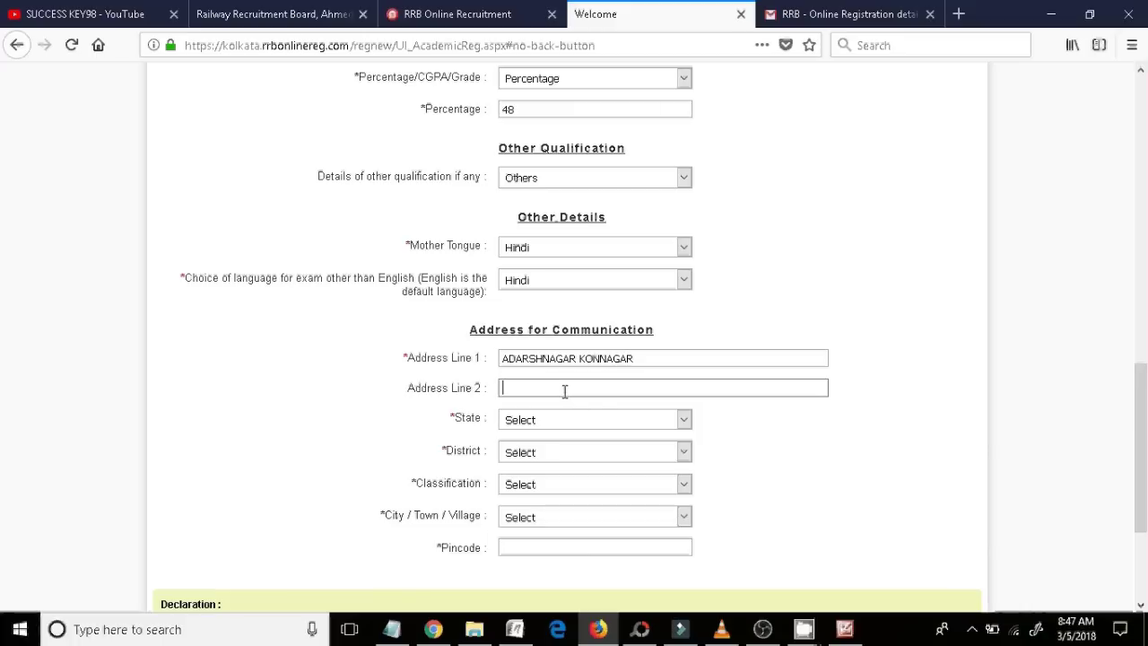
- Set the address state to West Bengal, district Hooghly, and area type City
click(683, 420)
drag(685, 184, 685, 364)
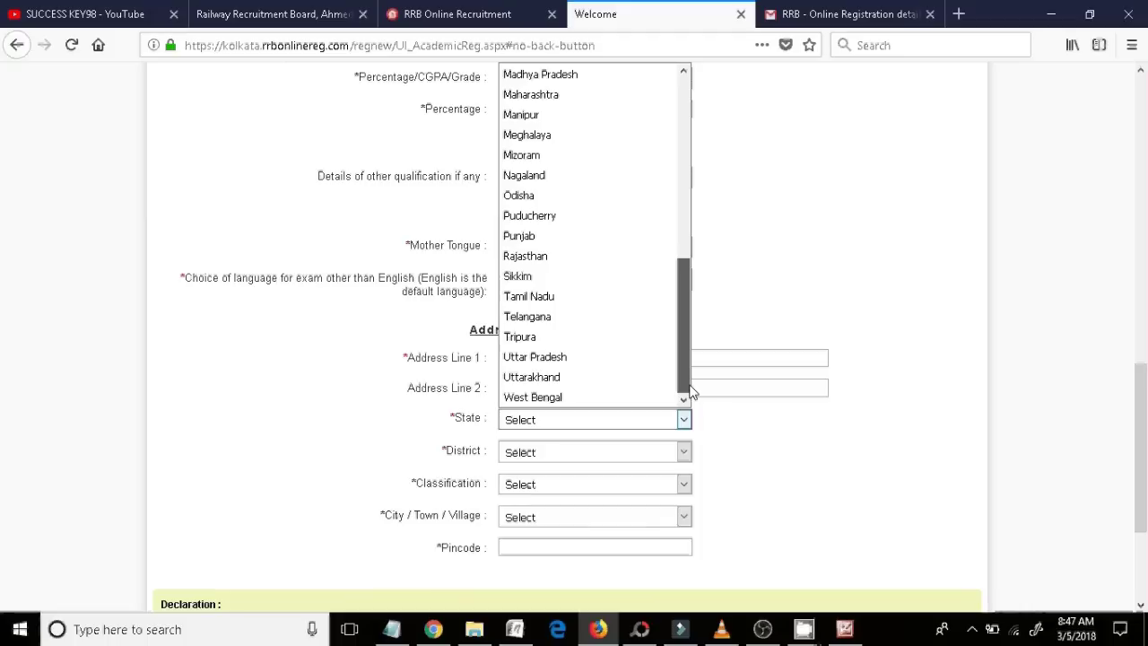
click(628, 400)
click(685, 453)
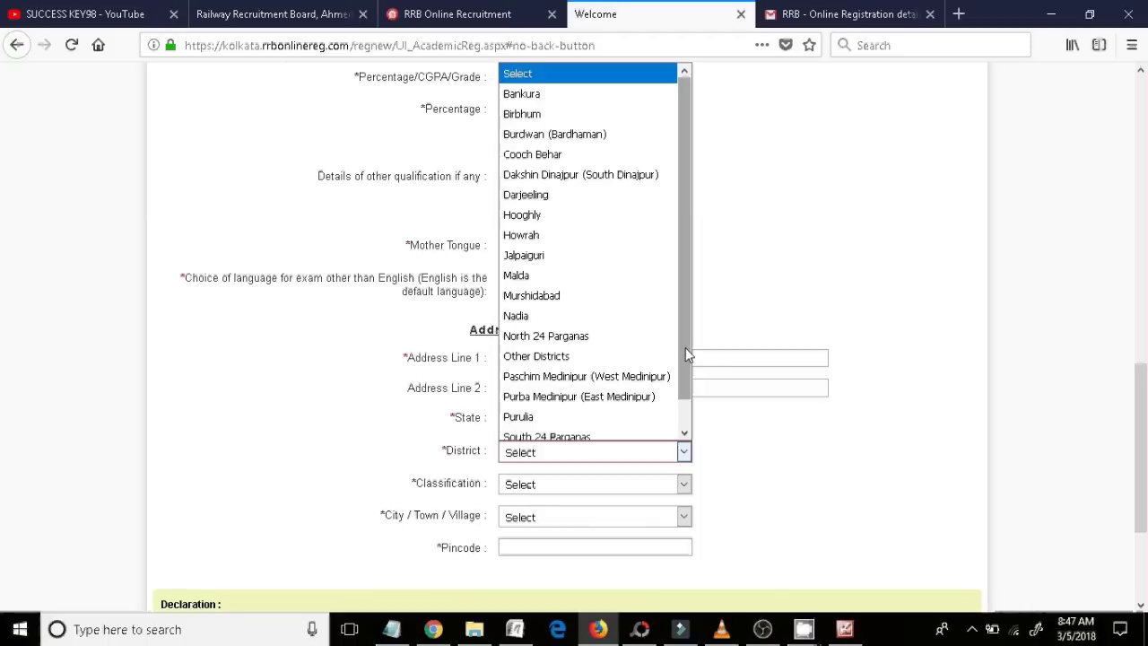
click(617, 218)
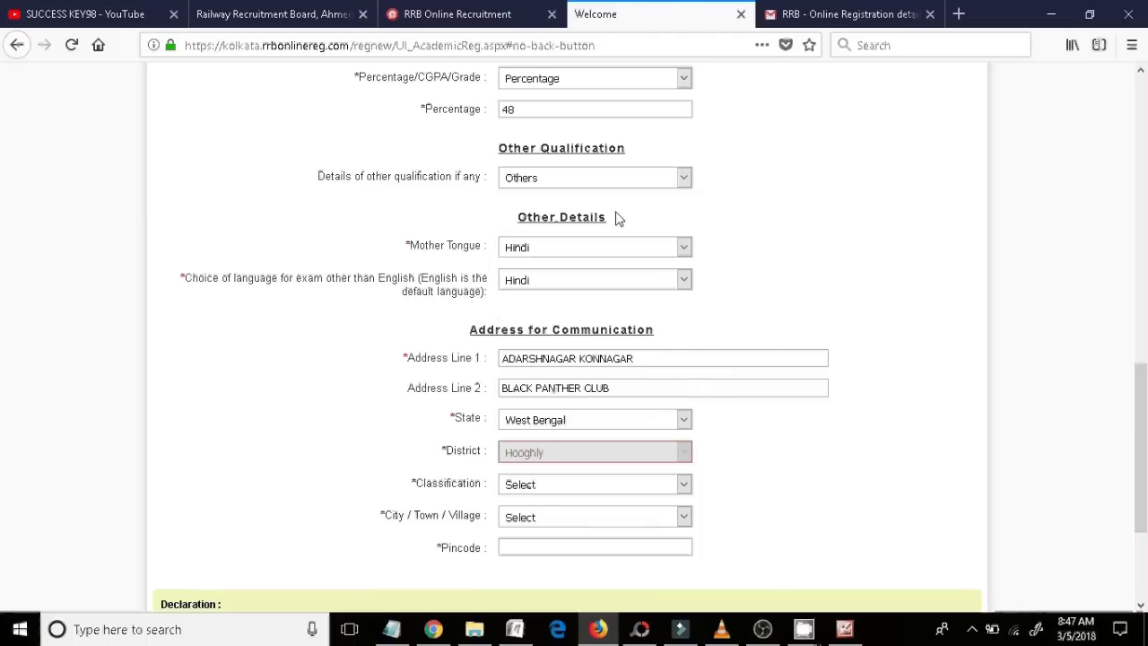
click(682, 486)
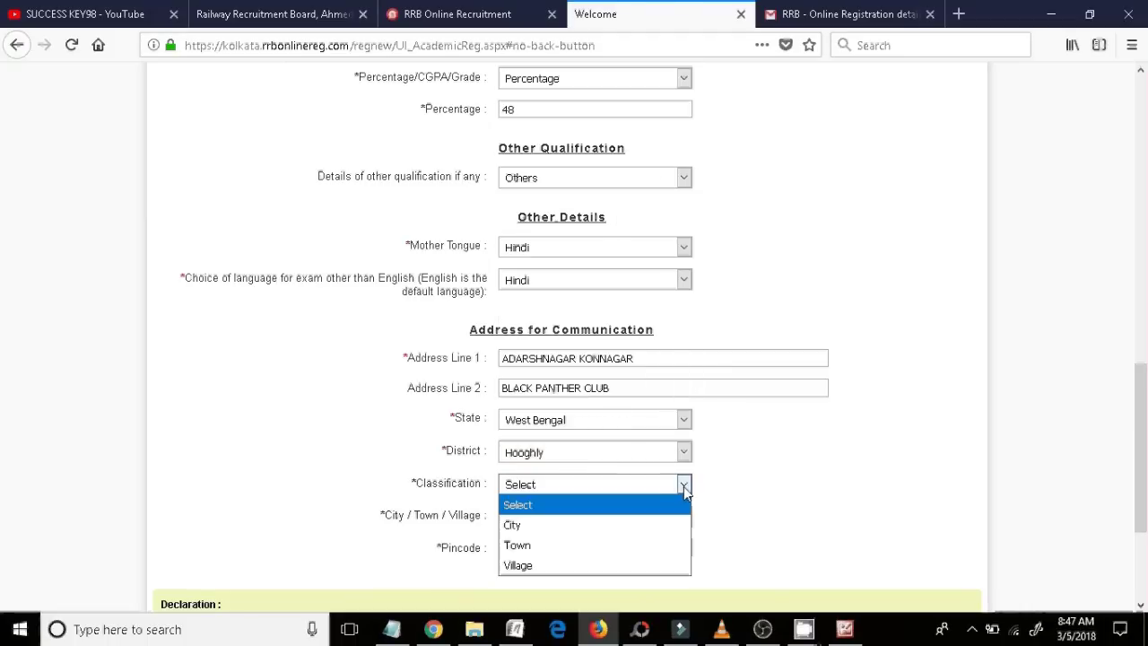
click(552, 529)
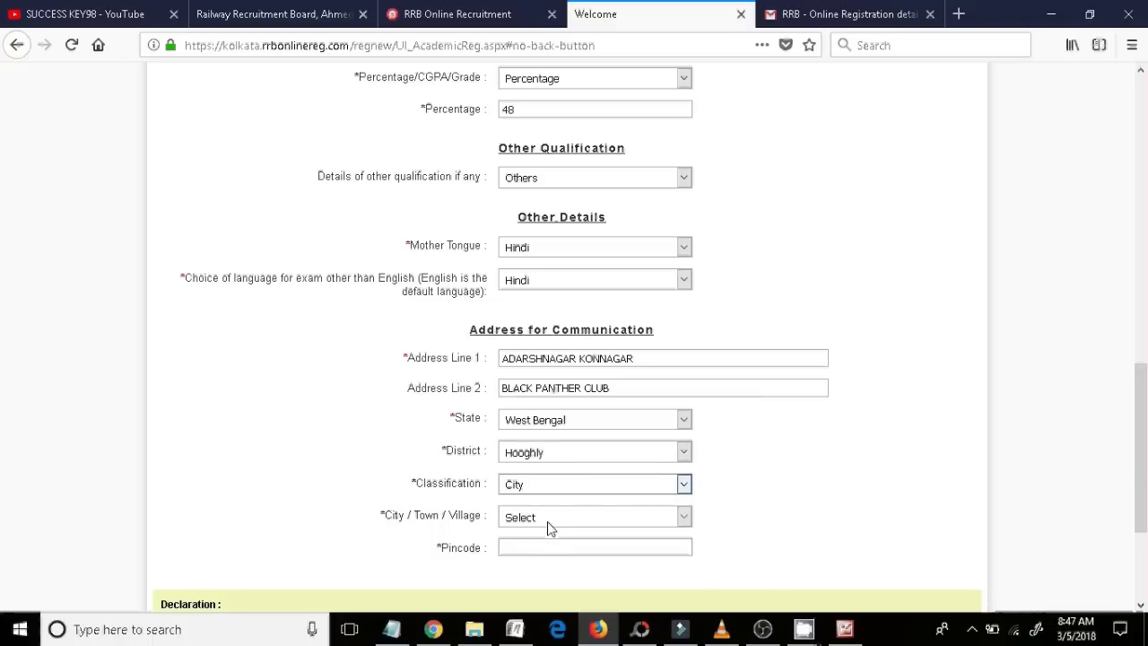
- Choose Others for city/town, then type the town name and the pincode
scroll(610, 494, down, 1)
click(680, 457)
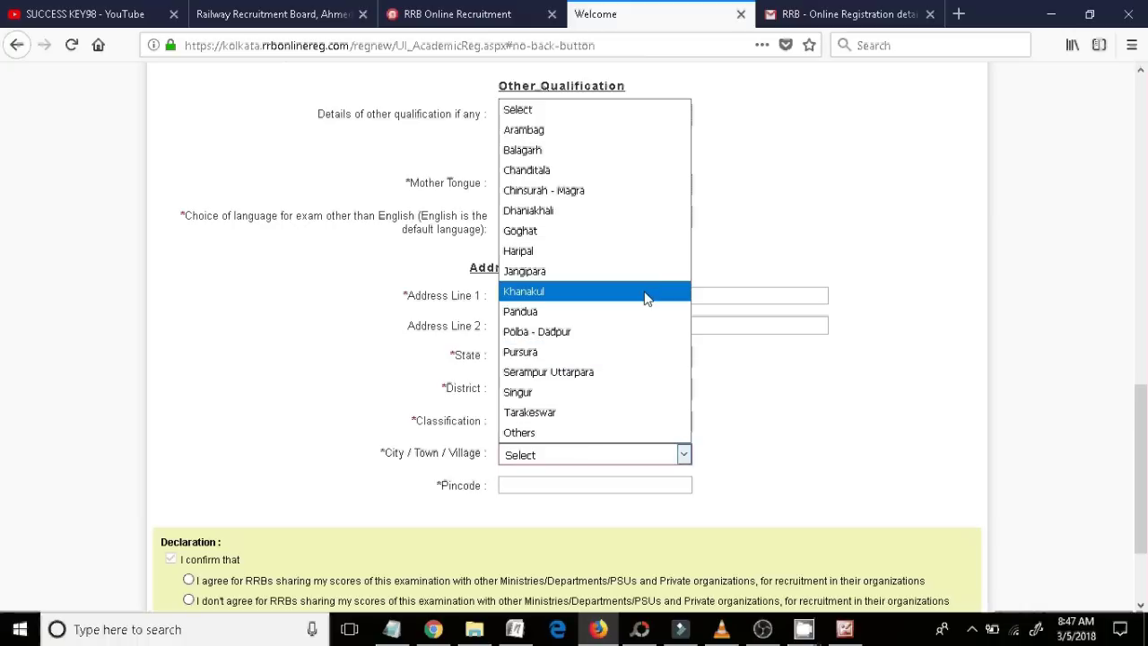
click(533, 434)
click(533, 486)
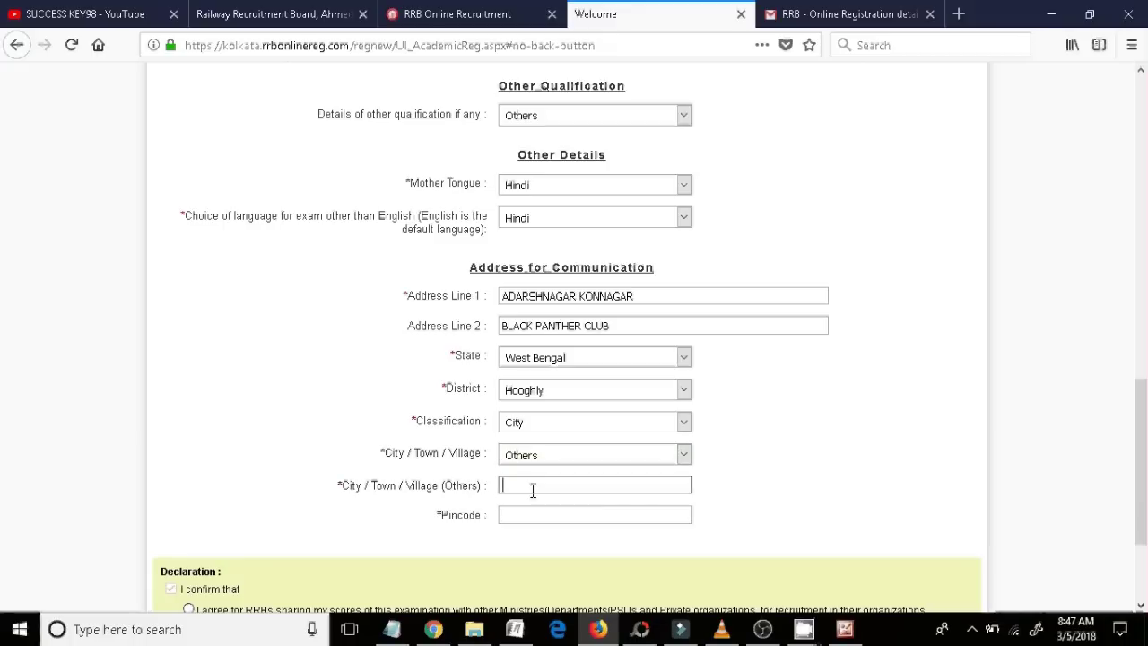
text(KONNAGAR)
click(532, 516)
text(7)
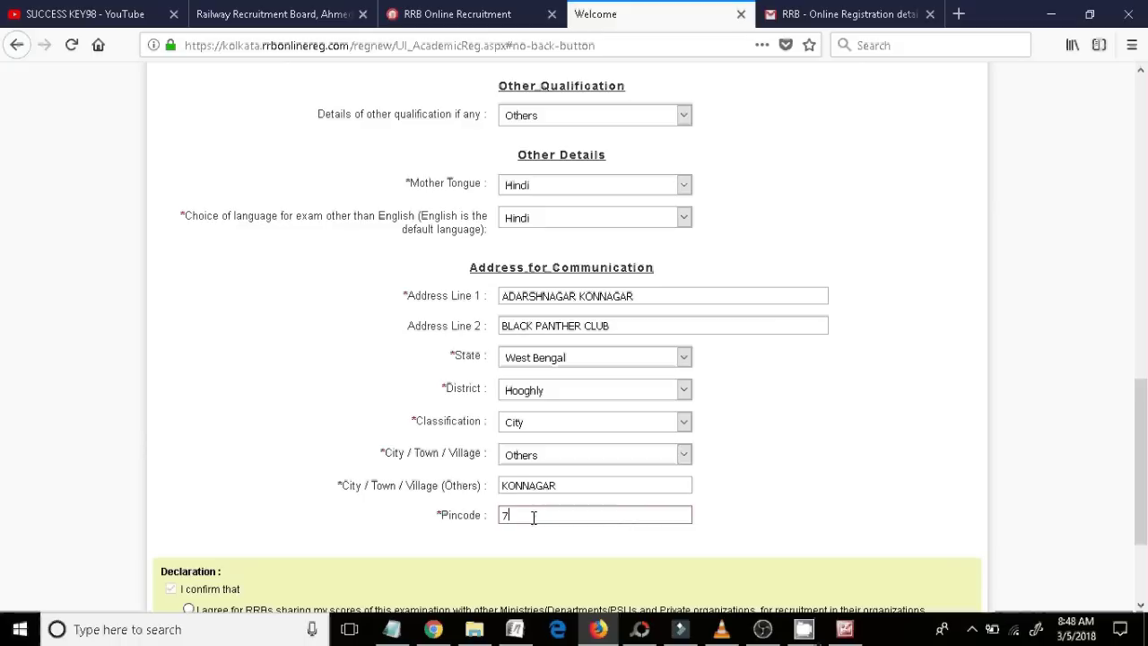
text(12248)
- Decline score sharing, accept the eligibility declaration, and continue to the photo upload page
scroll(1145, 465, down, 3)
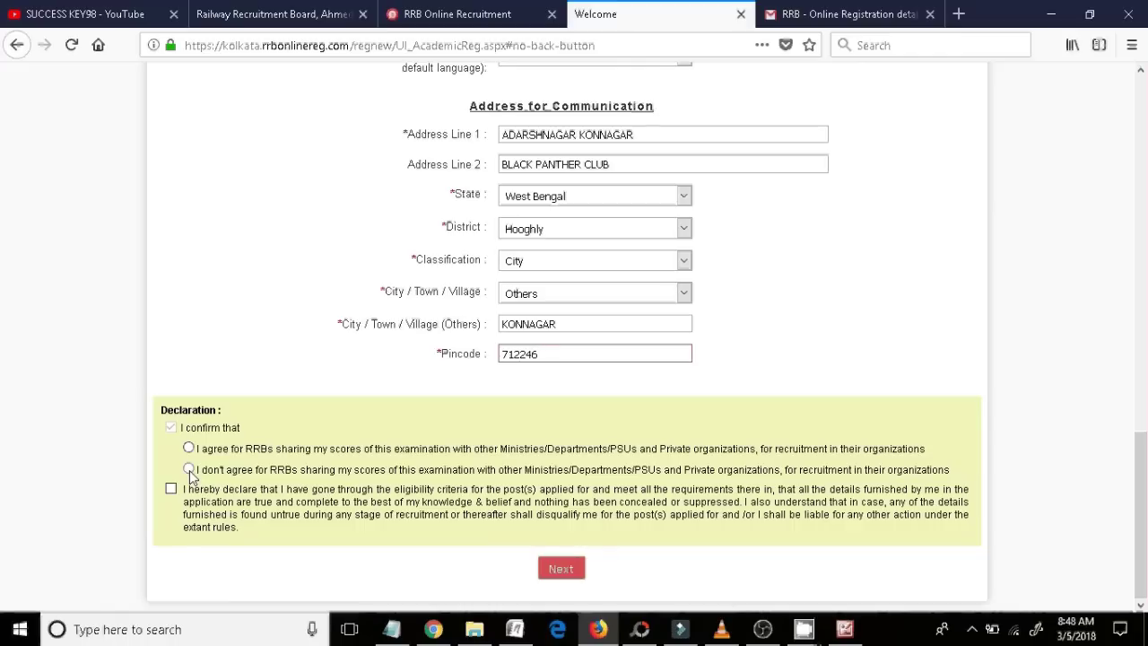
click(190, 470)
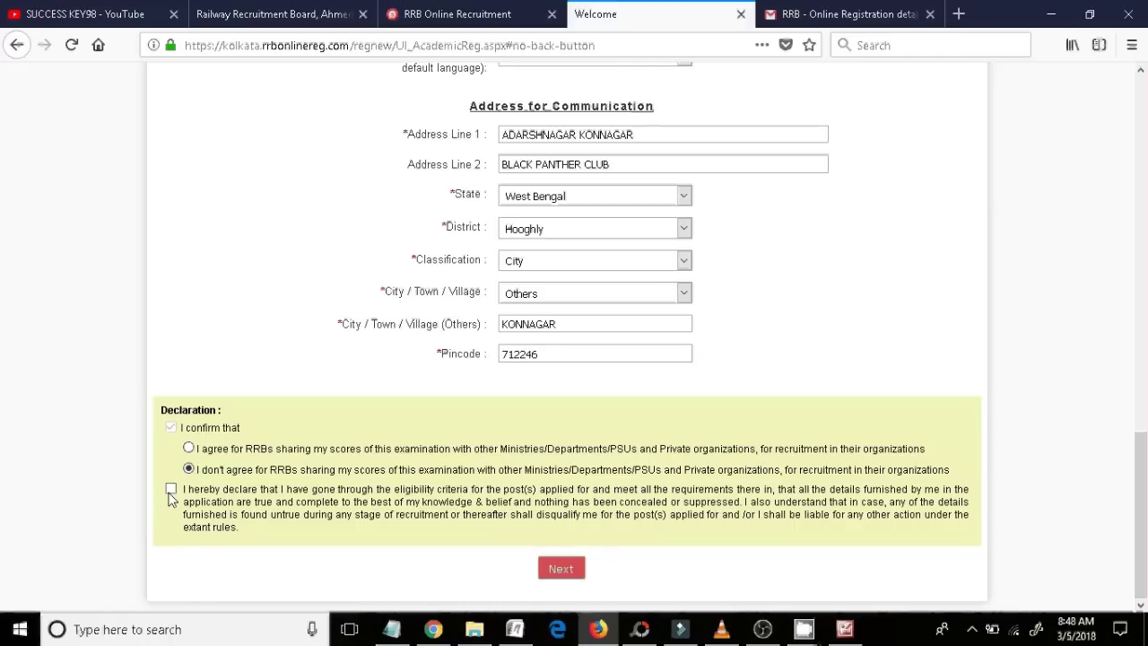
click(170, 488)
click(556, 574)
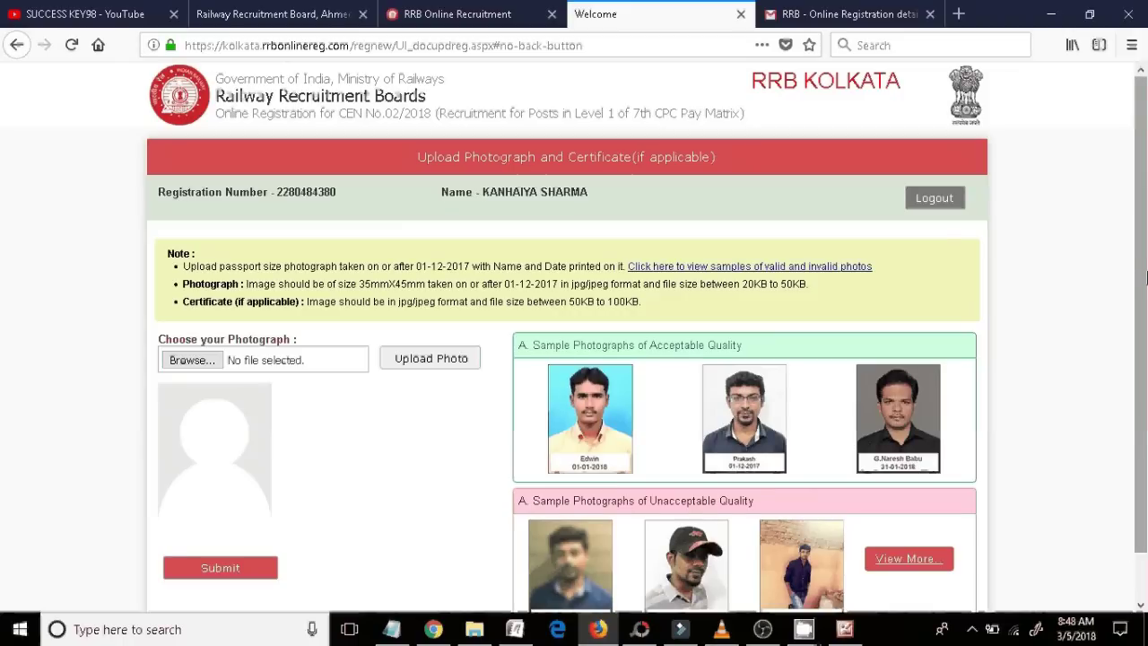
- Upload IMG-20180305-WA0015.jpg from the Desktop as the photograph and submit the application
scroll(1146, 278, down, 2)
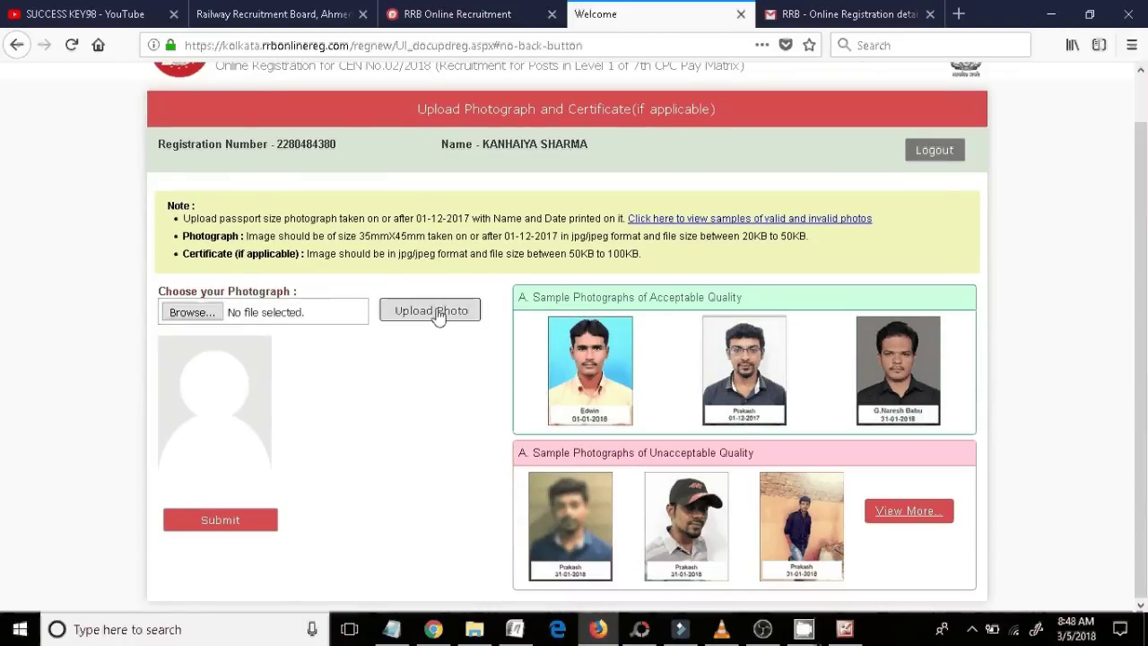
click(215, 316)
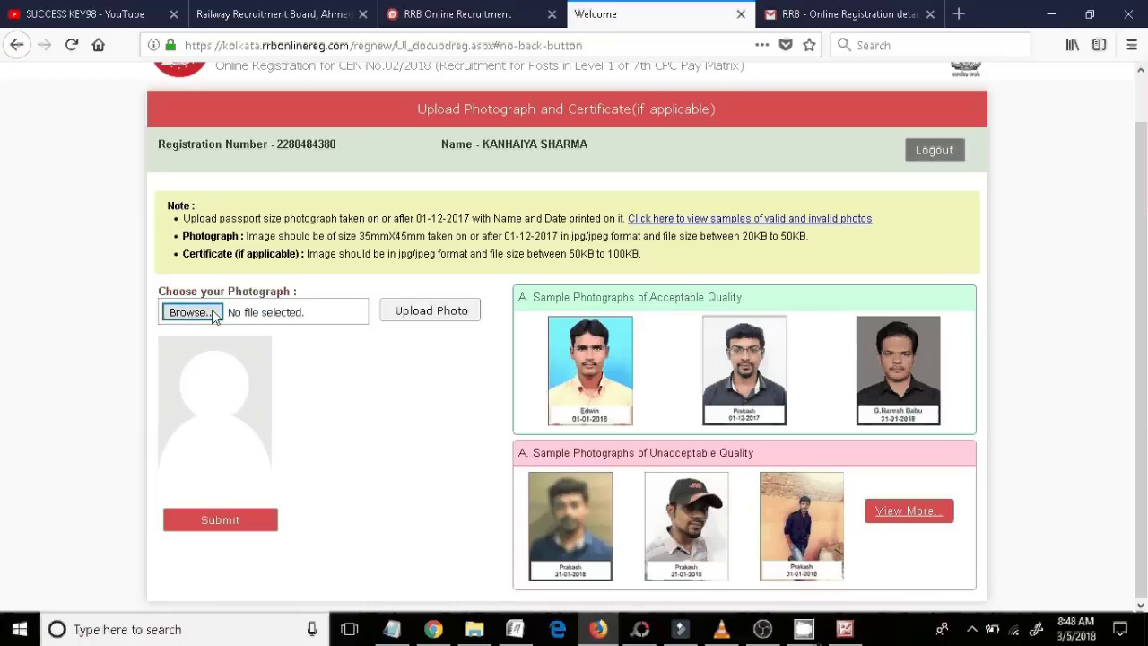
click(88, 131)
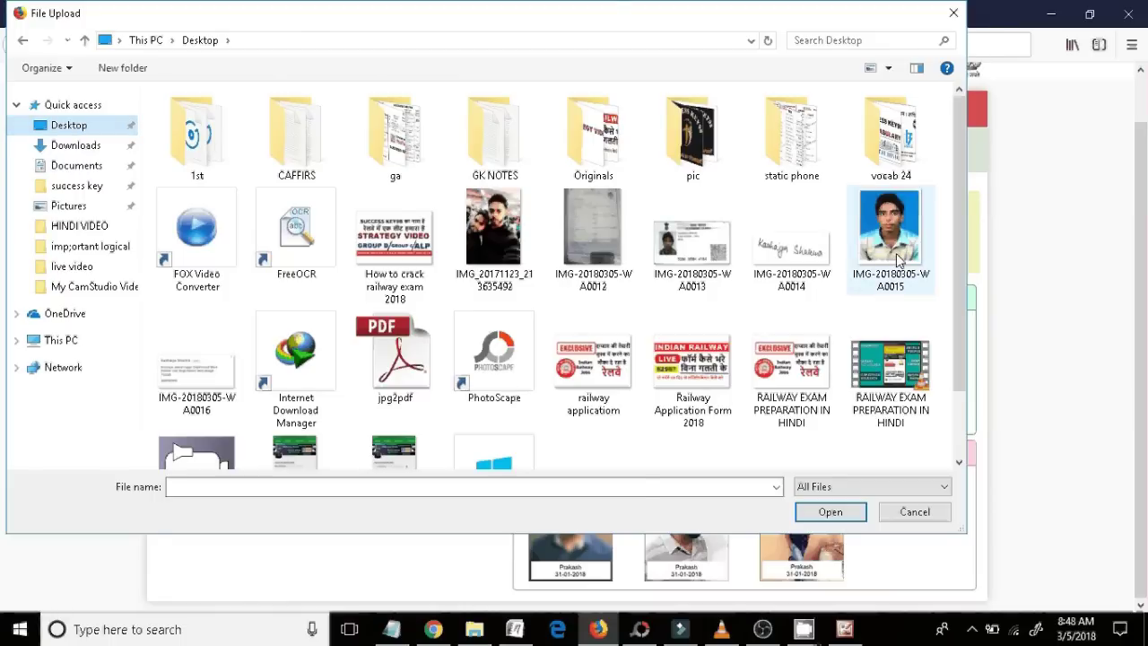
double_click(896, 253)
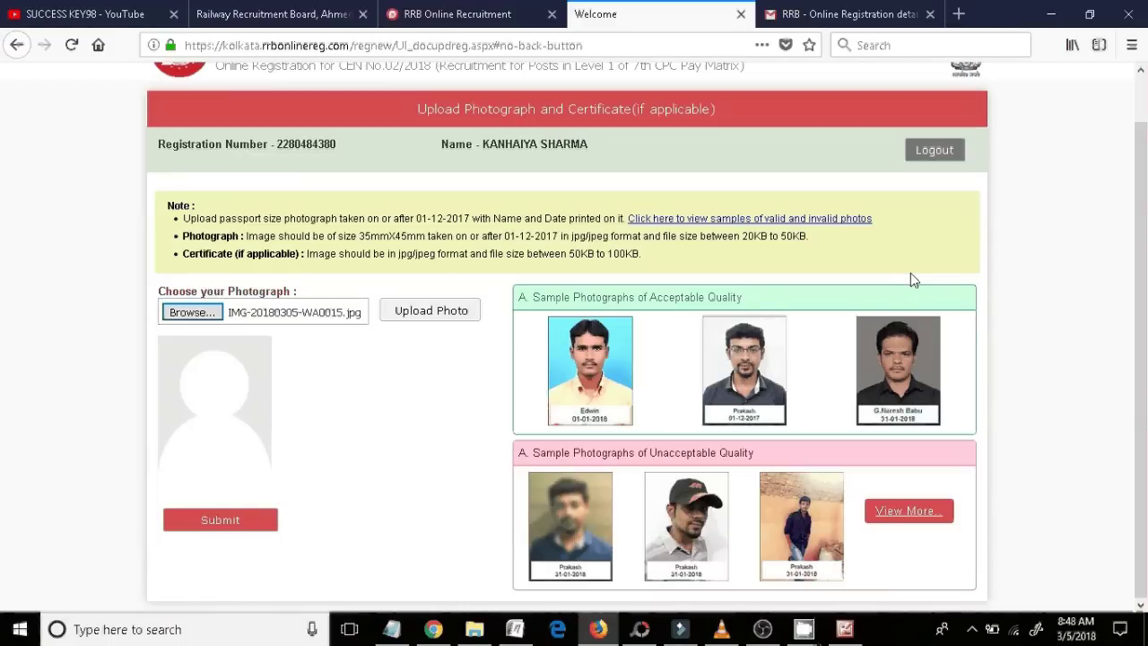
click(382, 303)
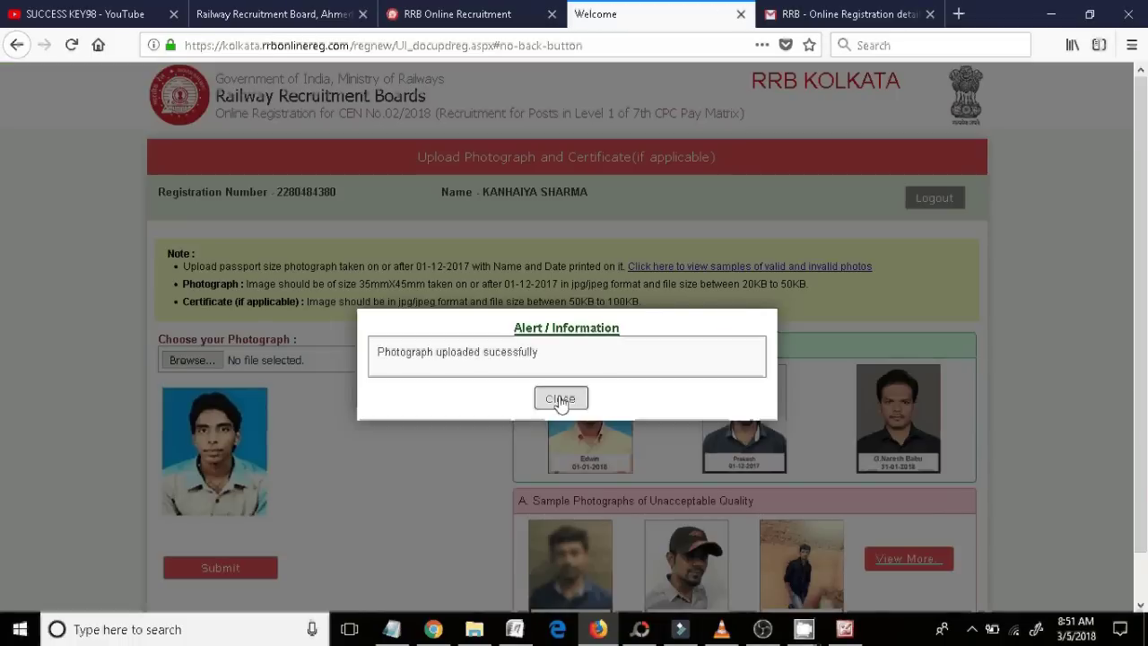
click(559, 399)
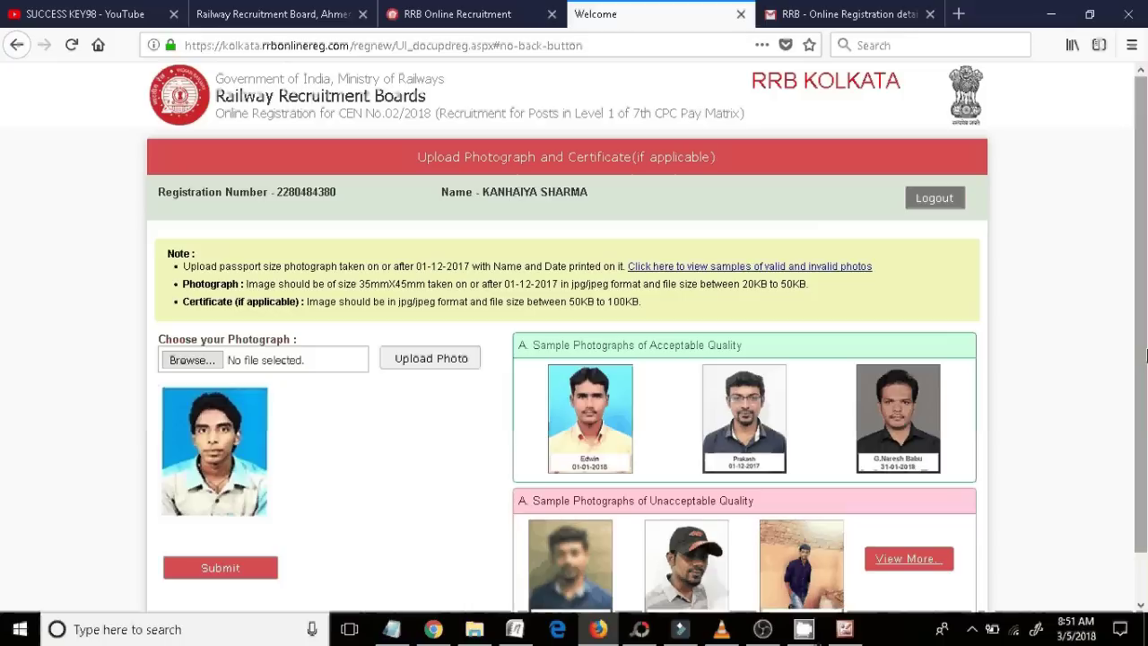
scroll(1145, 408, down, 1)
click(249, 531)
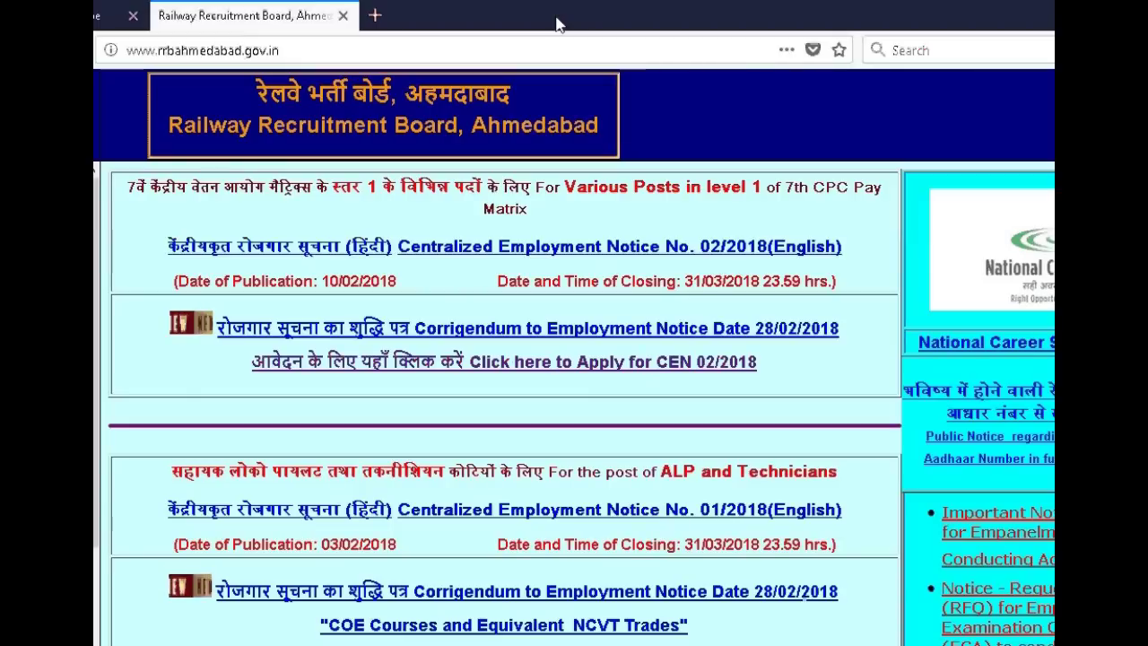
click(498, 362)
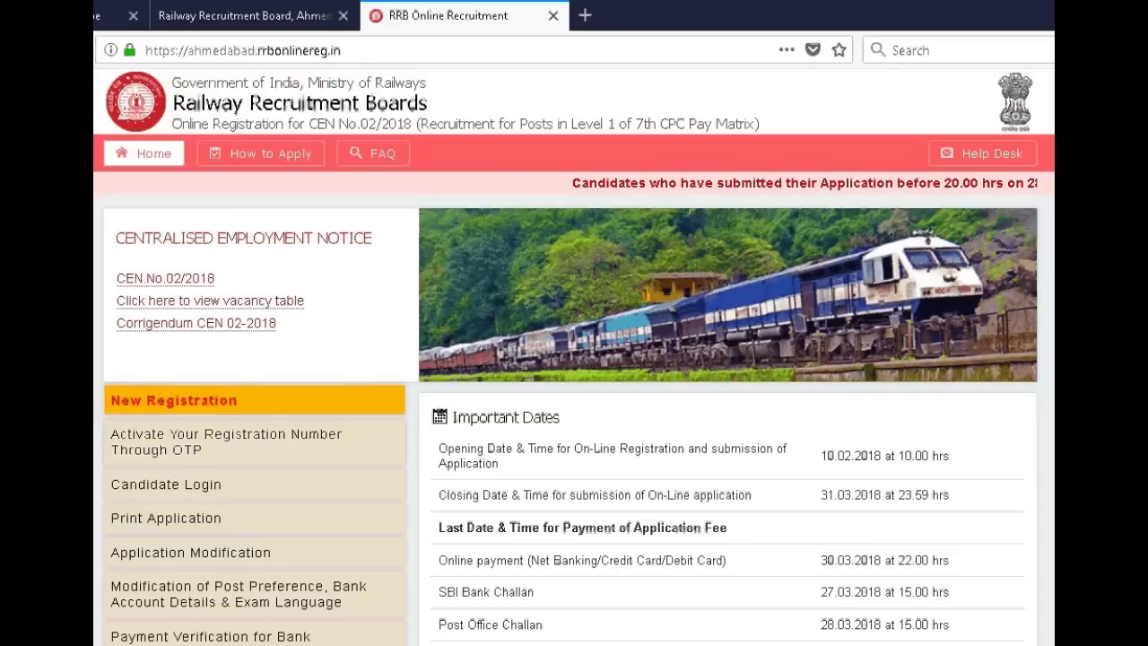
scroll(574, 359, down, 1)
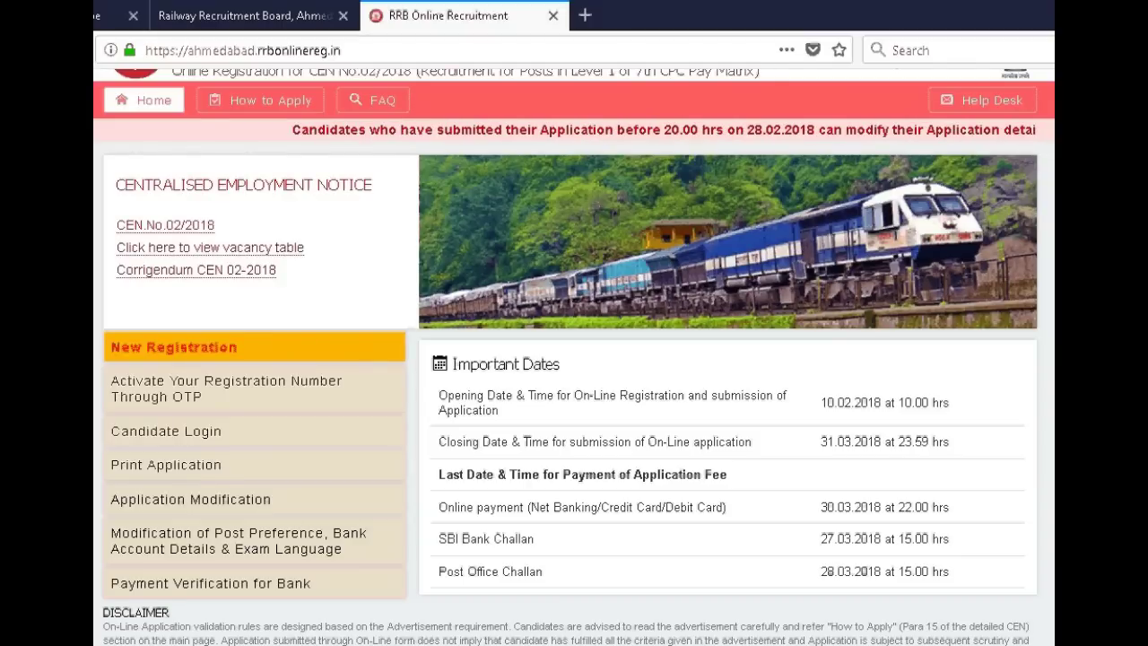
click(255, 502)
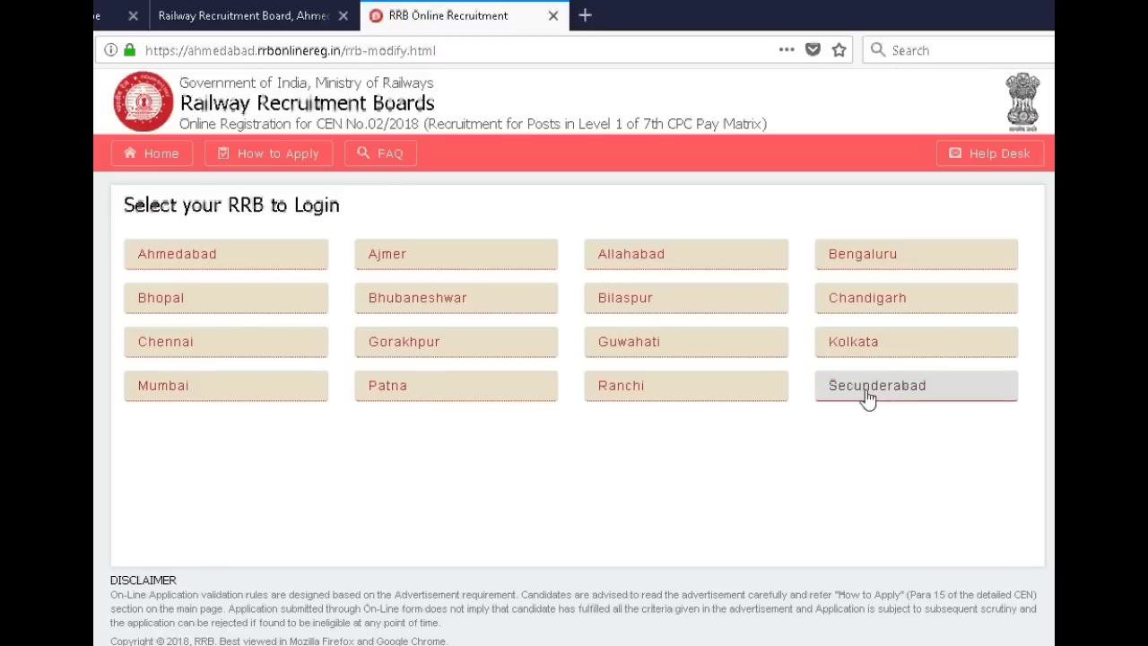
click(886, 349)
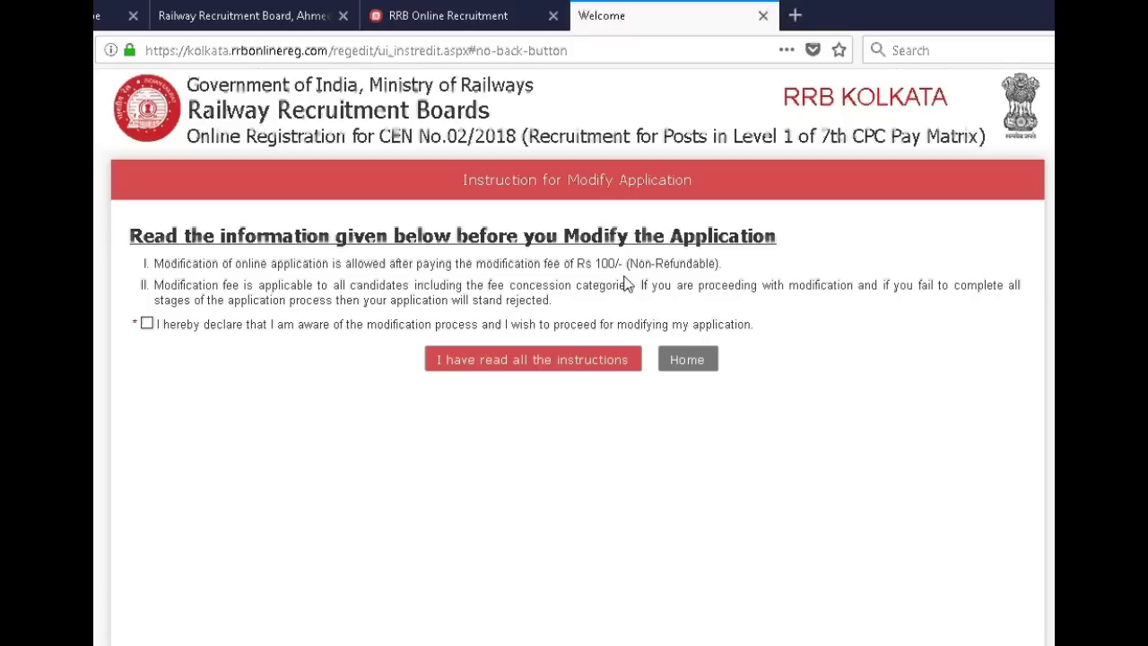
drag(620, 266, 596, 267)
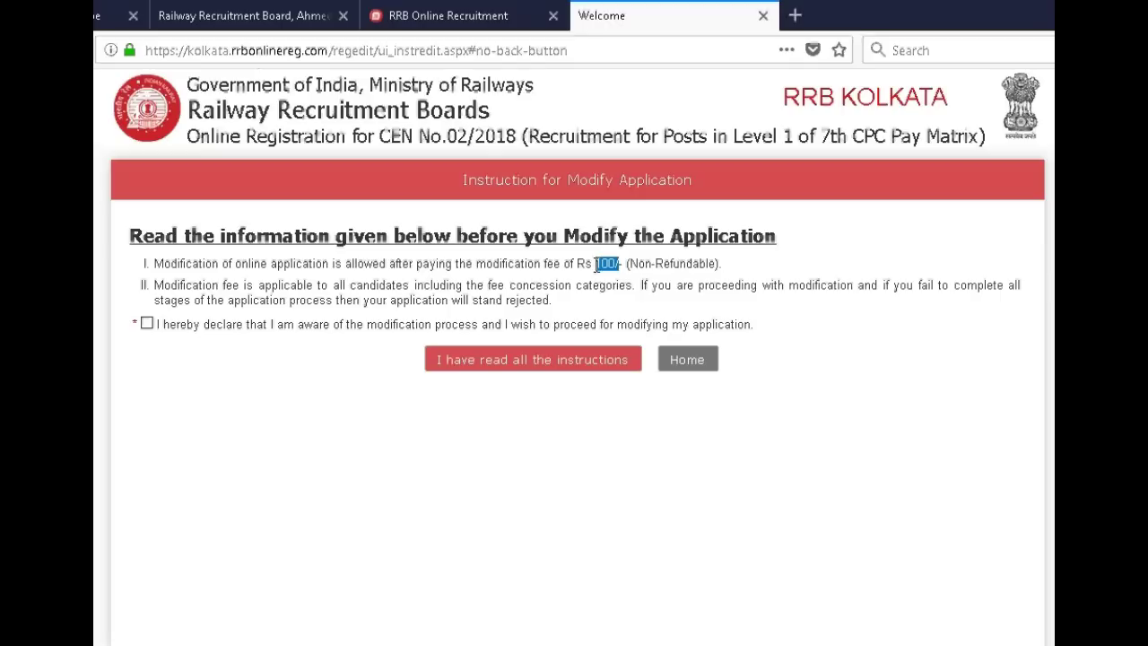
click(653, 303)
drag(726, 261, 632, 252)
click(758, 269)
click(761, 21)
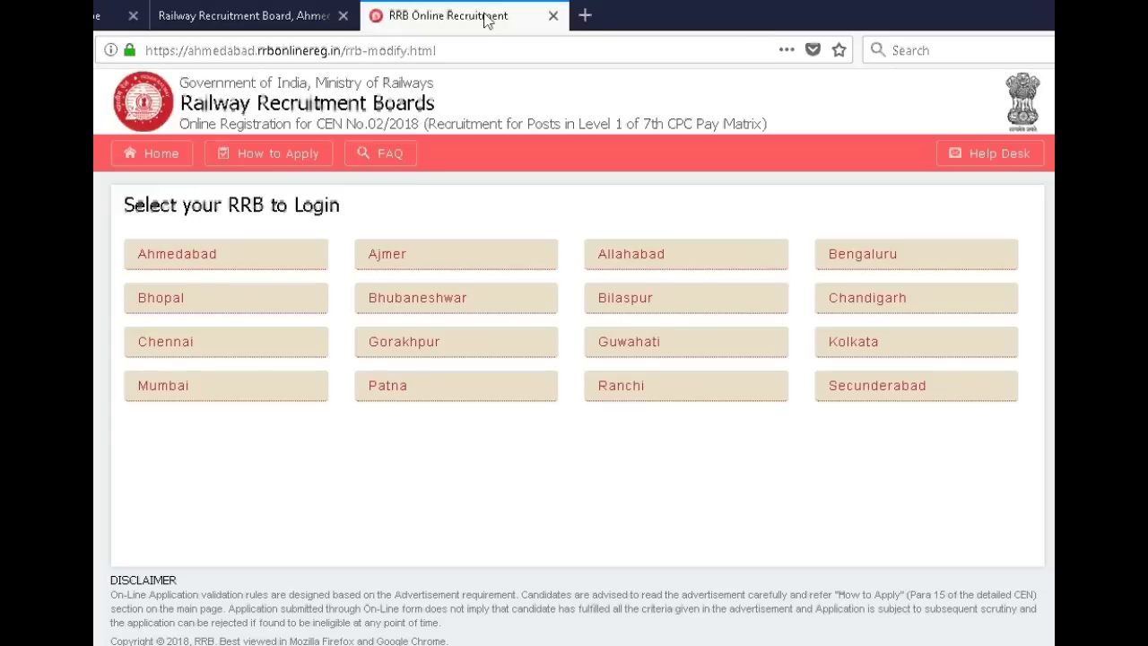
- Close the RRB Online Recruitment tab and open the CEN 02/2018 online application site
click(255, 9)
click(494, 16)
click(552, 16)
click(495, 363)
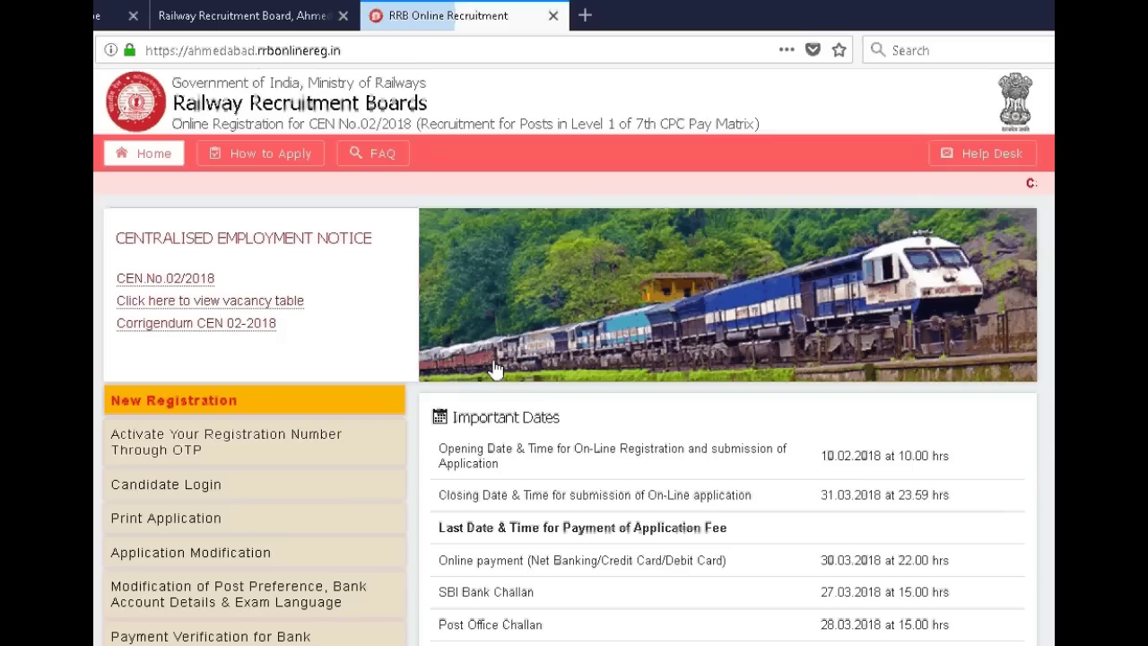
scroll(574, 359, down, 1)
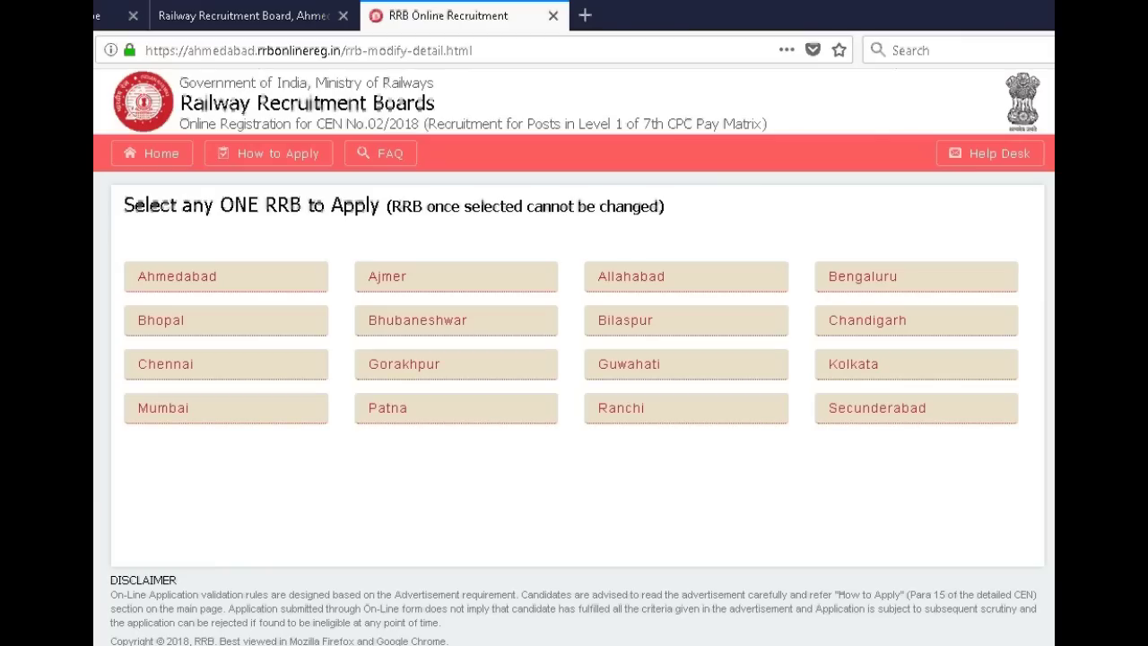
key(alt+Left)
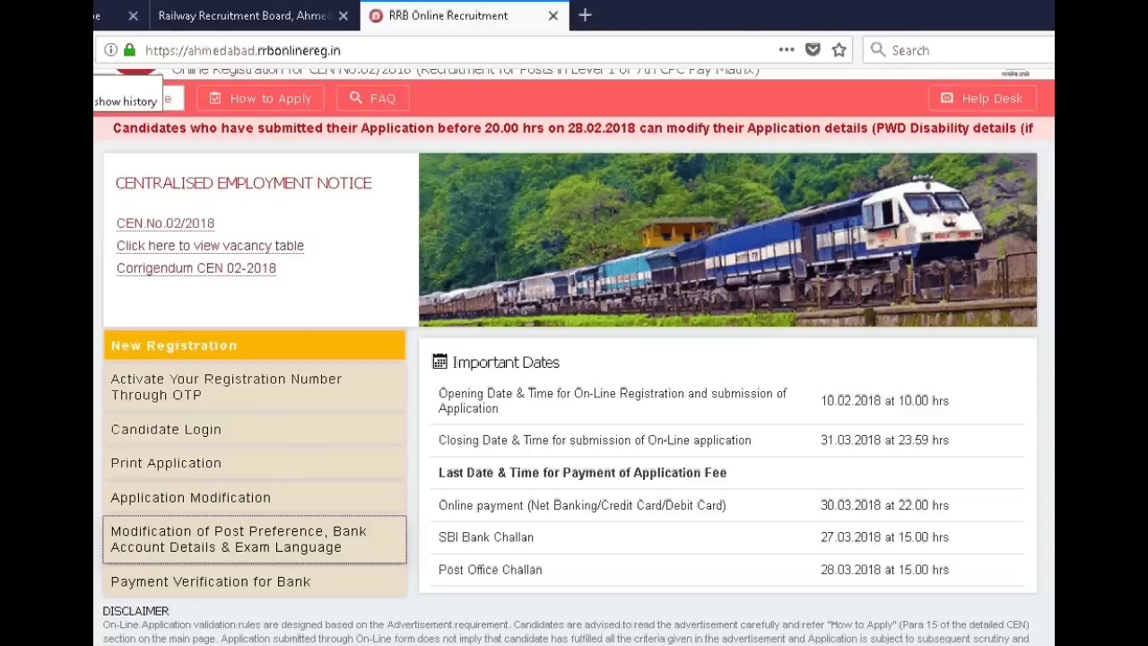
- Open the post preference, bank details and exam language modification option for RRB Kolkata
click(296, 556)
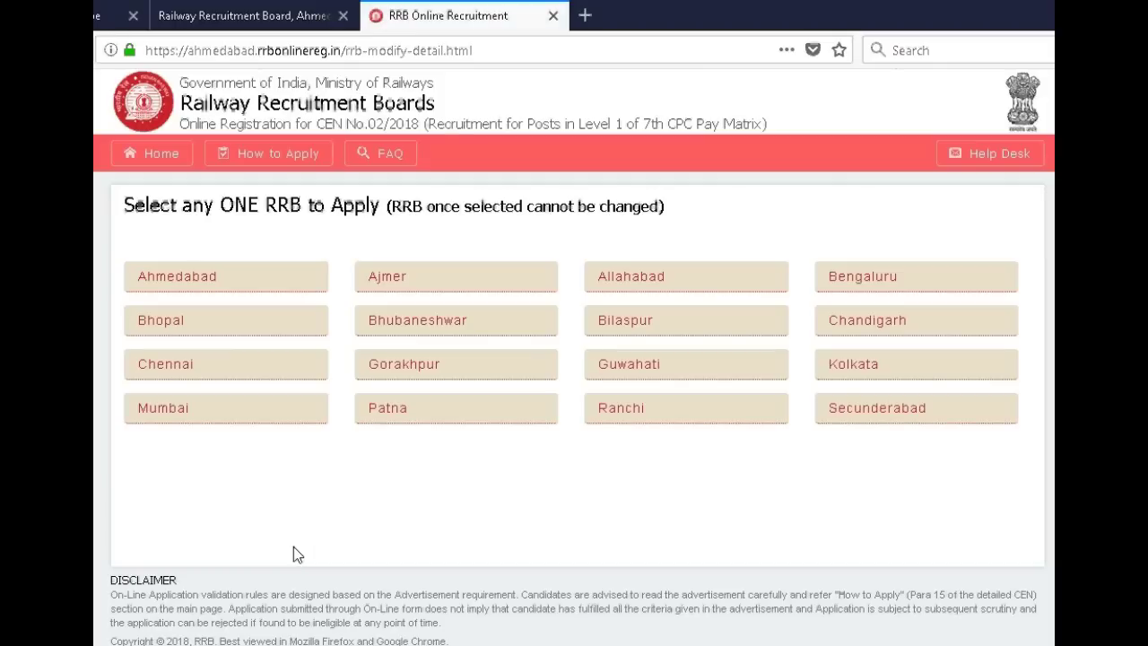
click(831, 365)
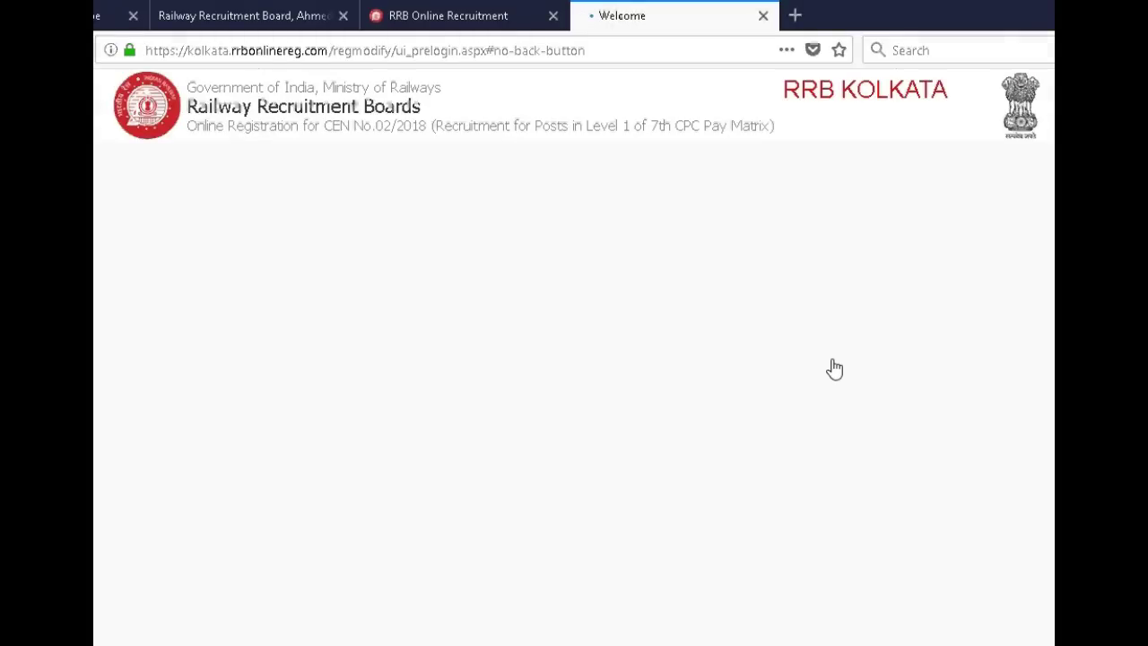
click(643, 287)
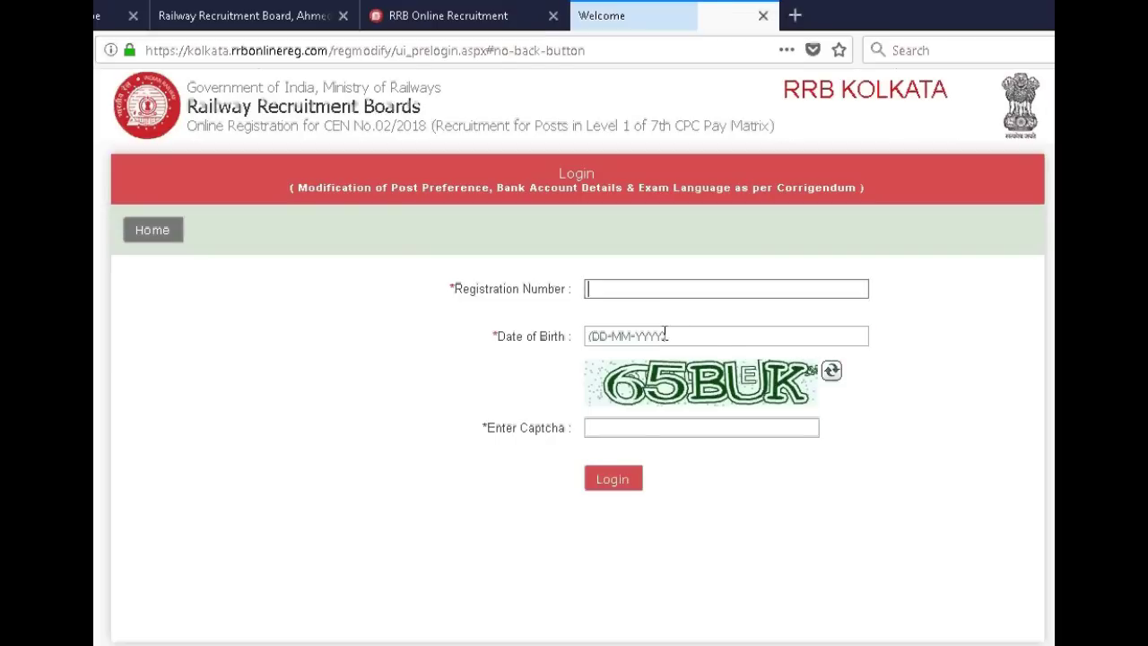
- Fill in the registration number and date of birth on the Kolkata modification login form
click(664, 335)
click(623, 289)
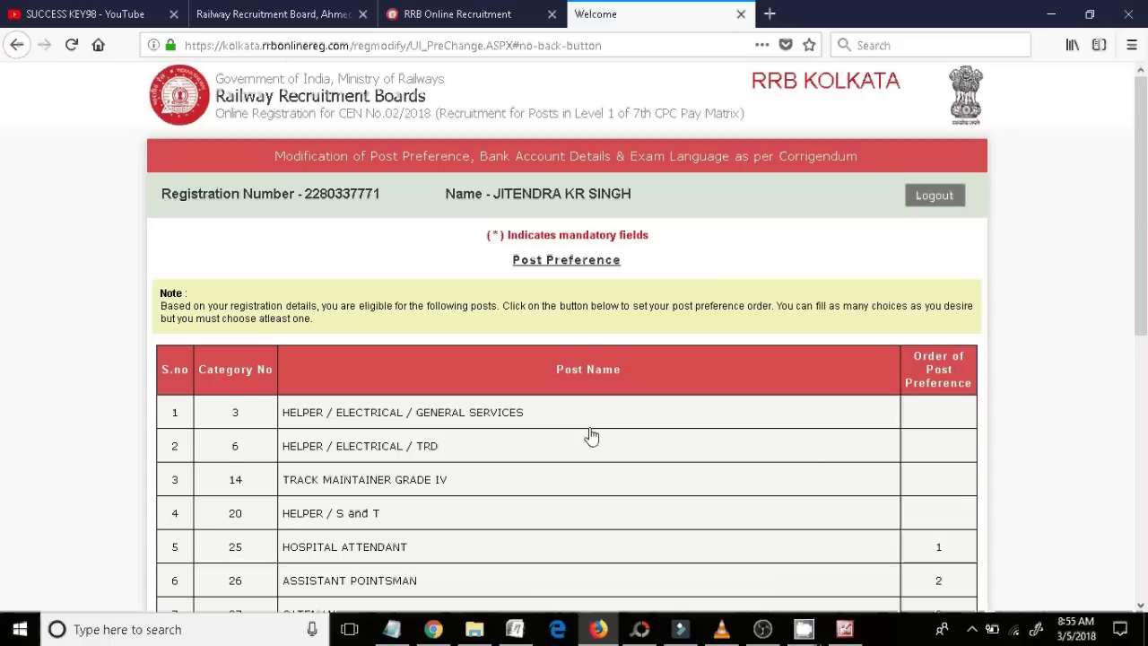
scroll(1145, 289, down, 3)
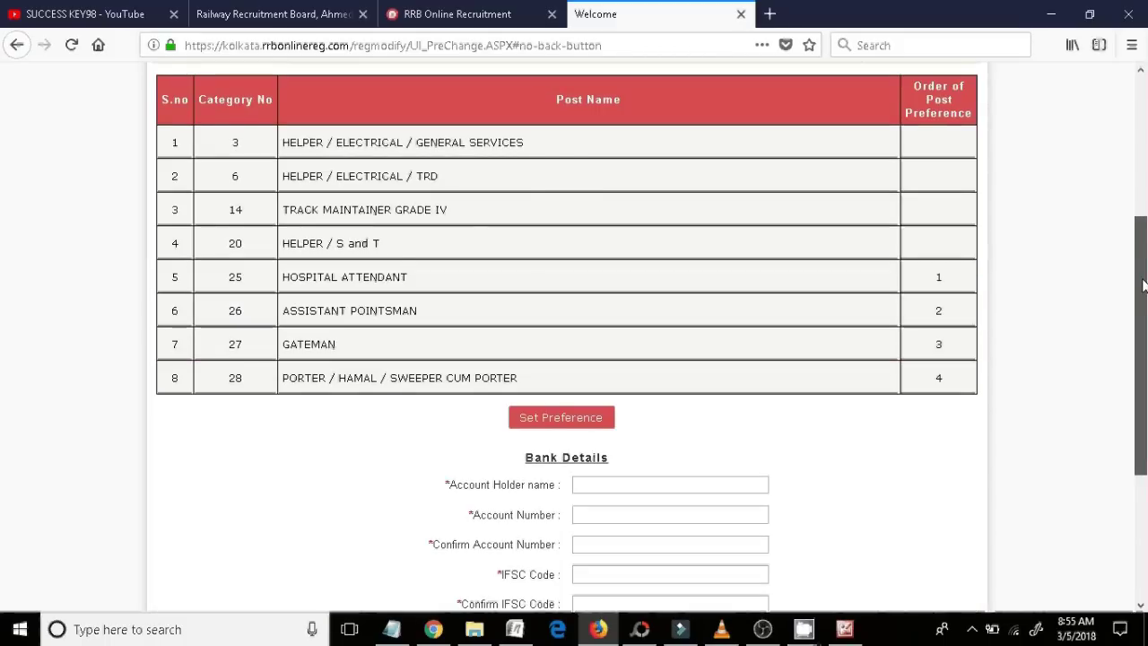
drag(1145, 289, 1146, 238)
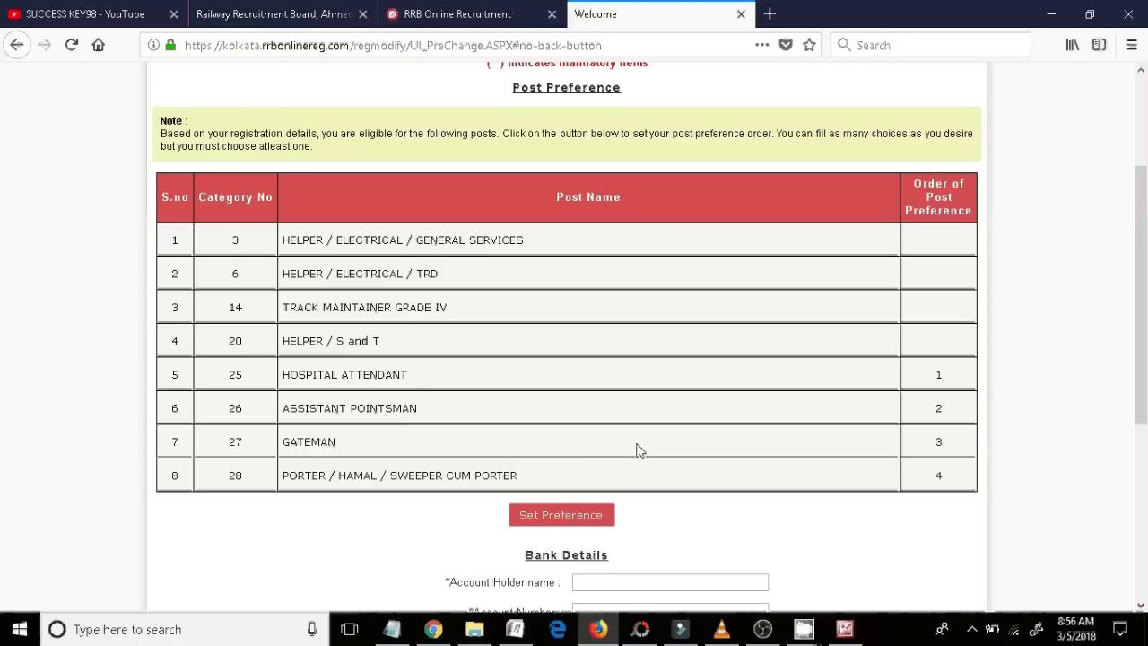
- Open the post preference editor and erase the old ranks for Assistant Pointsman and Gateman
click(579, 517)
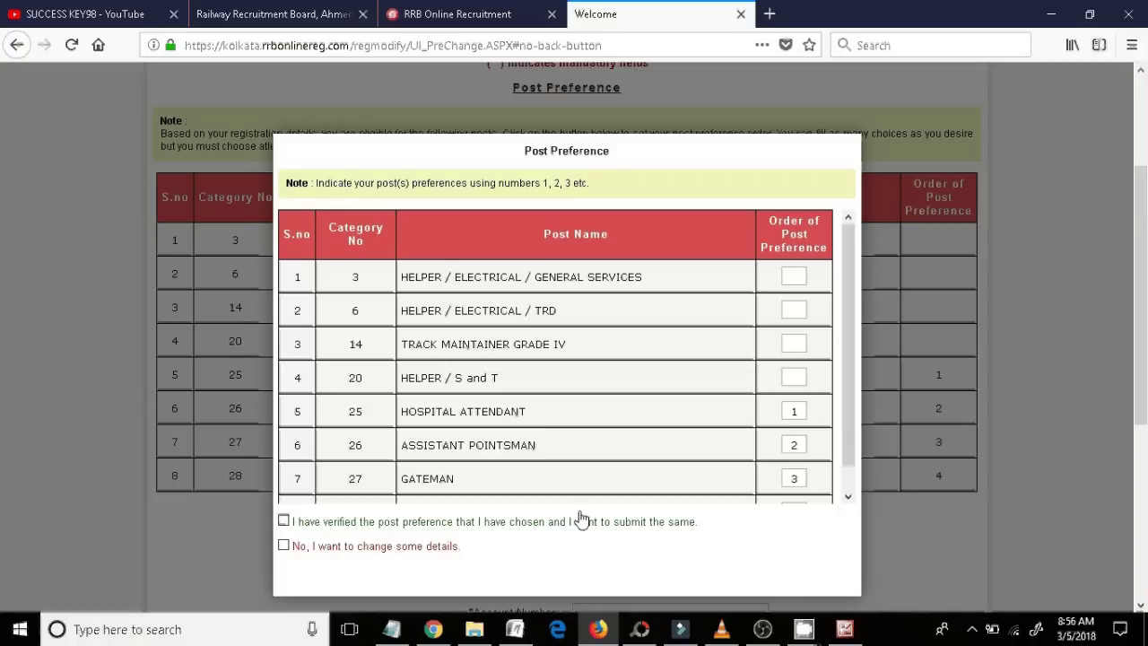
click(800, 412)
click(799, 445)
key(BackSpace)
click(799, 477)
key(BackSpace)
scroll(853, 441, down, 1)
scroll(851, 459, up, 1)
click(799, 446)
- Rank Track Maintainer Grade IV 1, Helper/Electrical/TRD 2, General Services 3, Assistant Pointsman 4
click(799, 350)
text(1)
click(793, 311)
text(2)
click(800, 273)
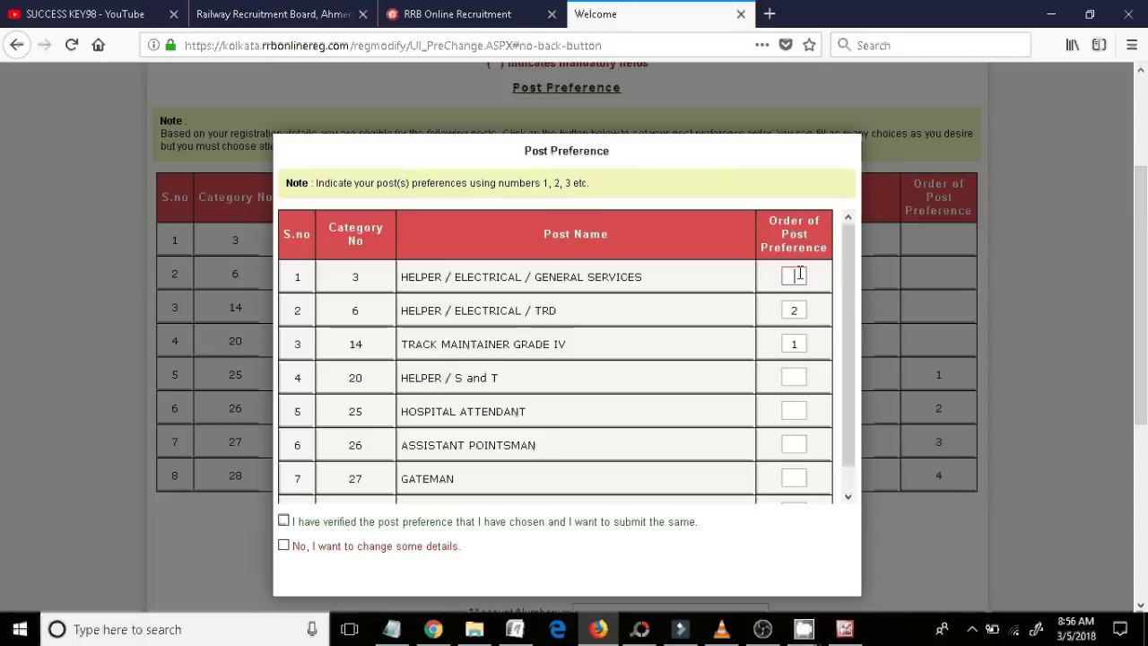
text(3)
click(800, 443)
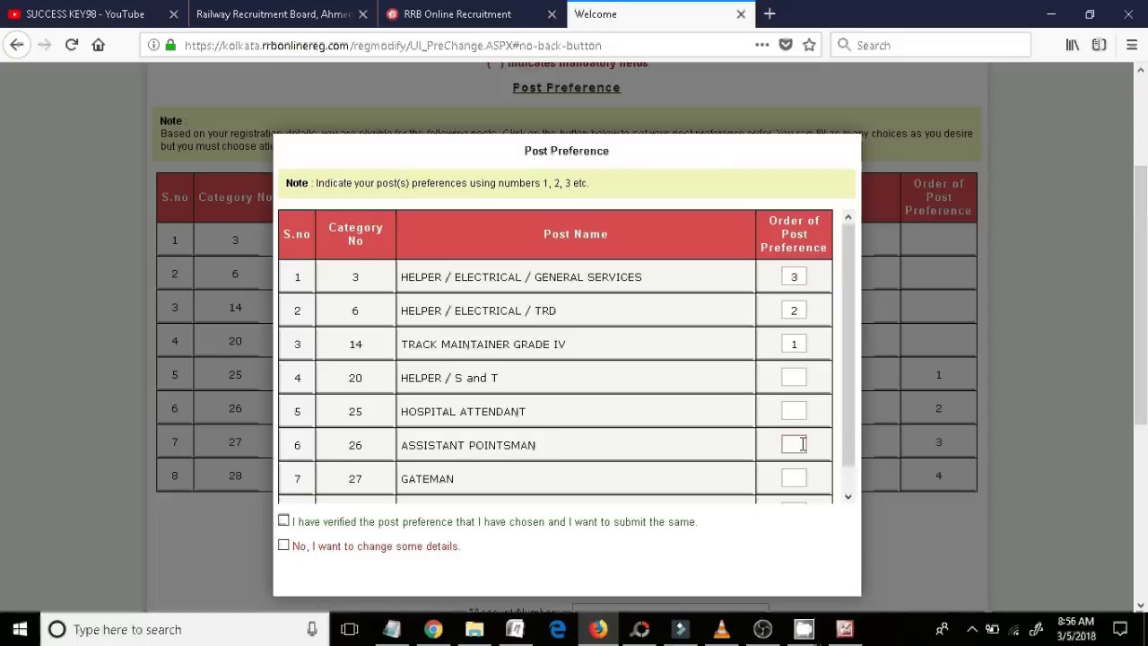
text(4)
- Rank Helper S and T 5, Hospital Attendant 6, Gateman 7, Porter 8, then verify and accept
click(802, 377)
text(5)
click(796, 413)
text(6)
click(794, 478)
text(7)
scroll(855, 444, down, 1)
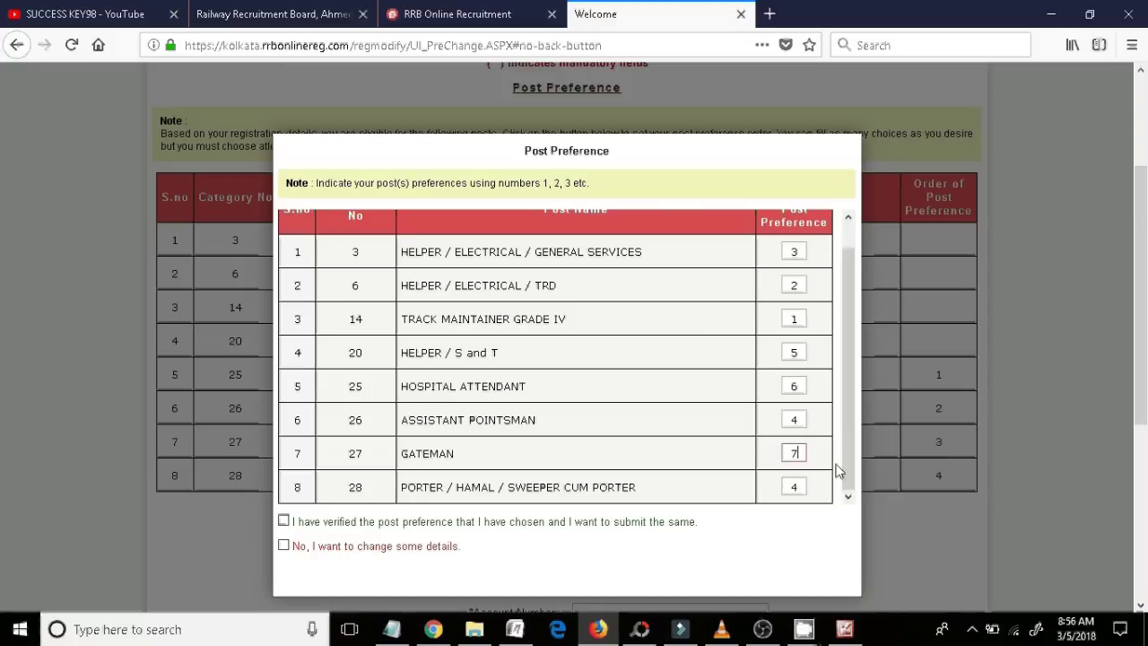
click(805, 486)
key(BackSpace)
text(8)
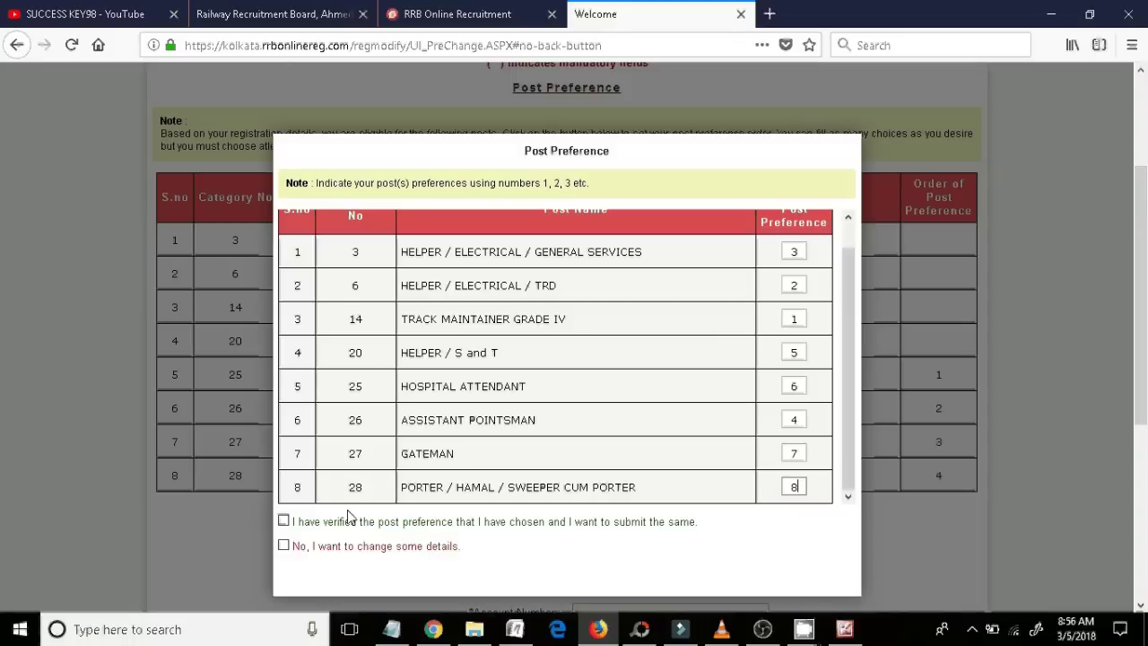
click(285, 523)
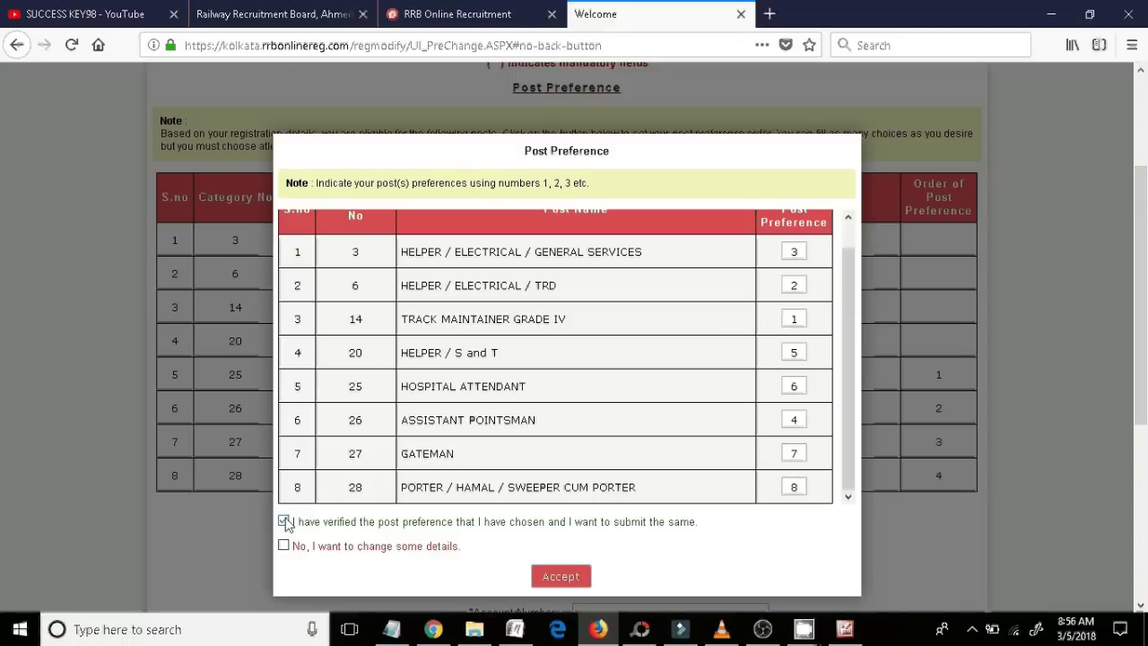
click(556, 579)
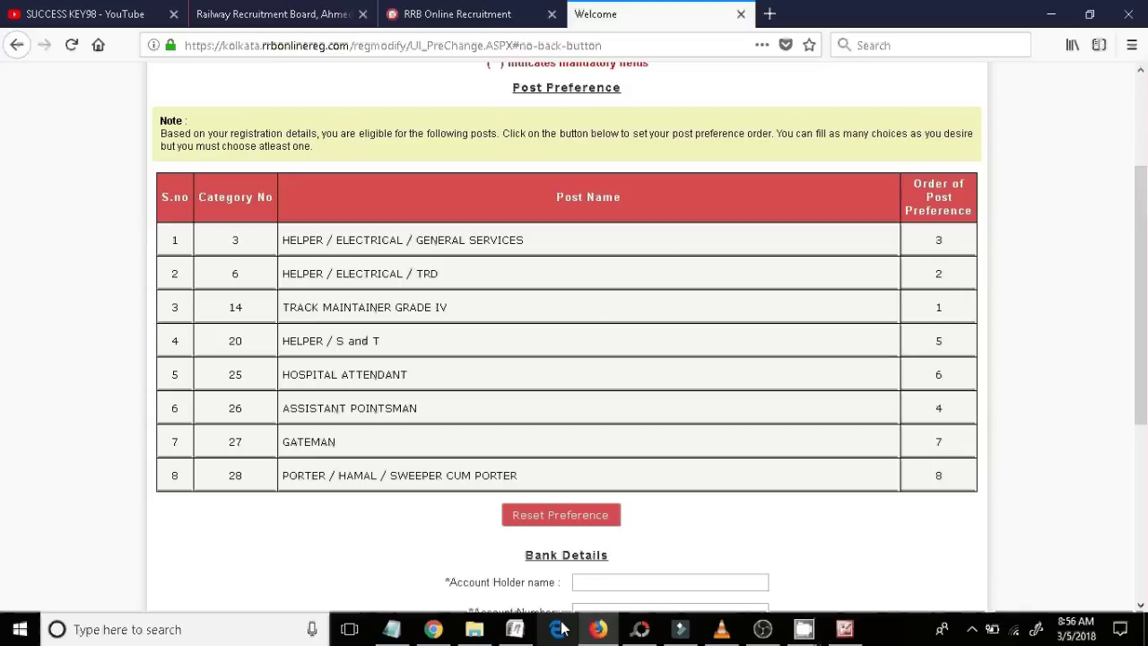
- Accept the declaration and submit the updated post preferences and Hindi exam language, confirming 'Modification has been updated successfully'
drag(1144, 354, 1144, 478)
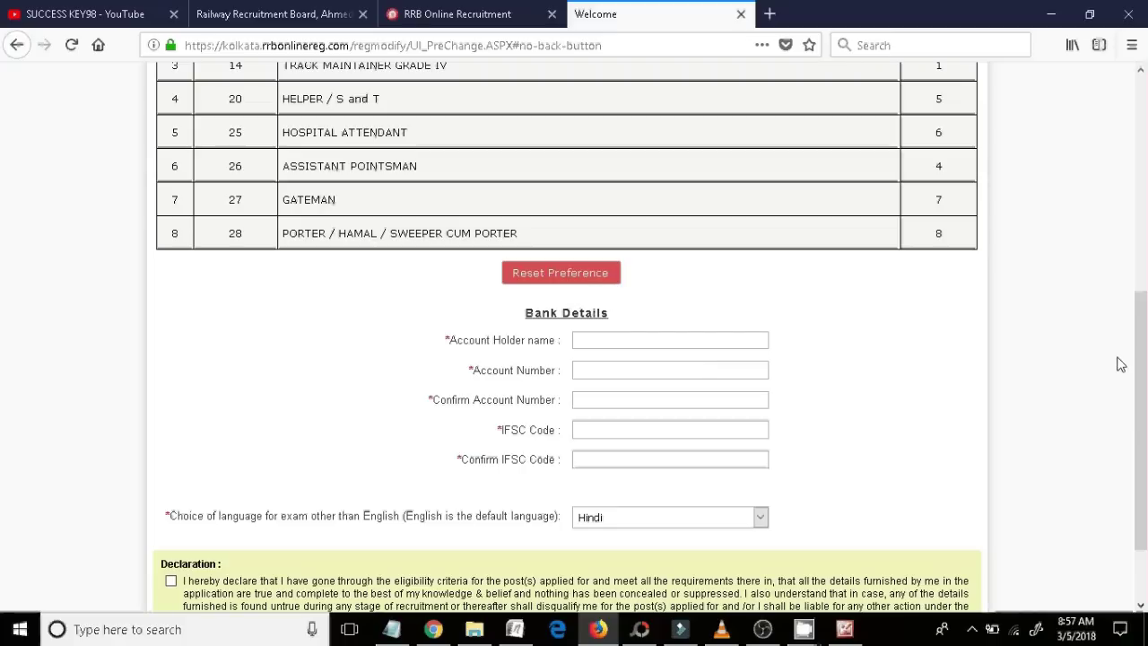
drag(1142, 381, 1145, 428)
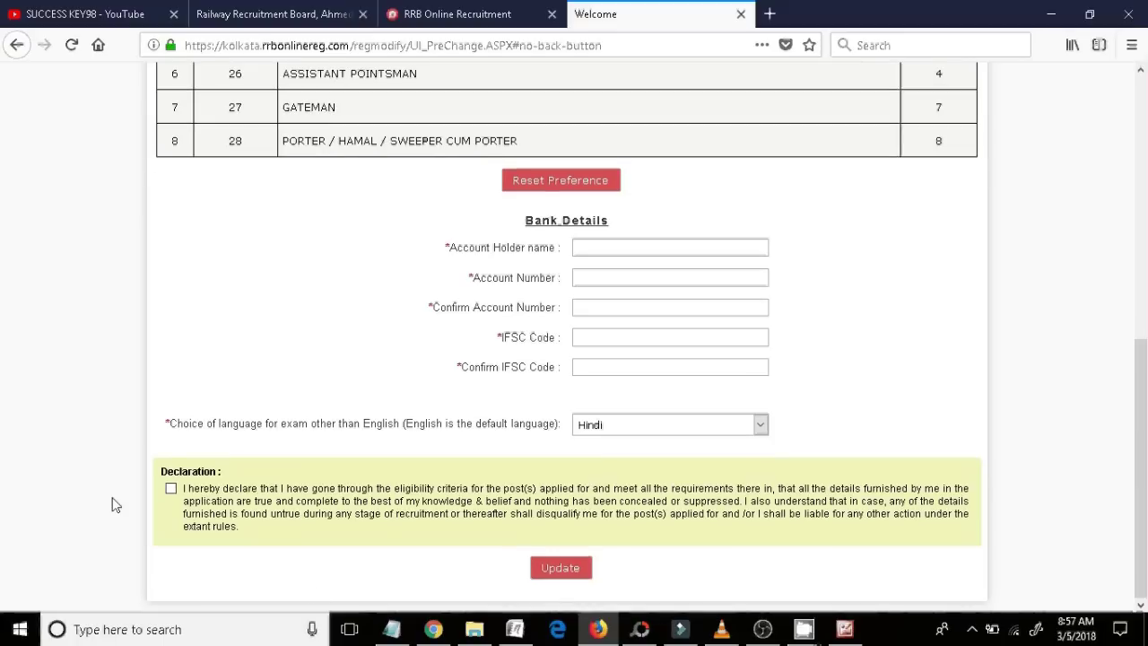
click(171, 489)
drag(164, 448, 206, 501)
click(581, 574)
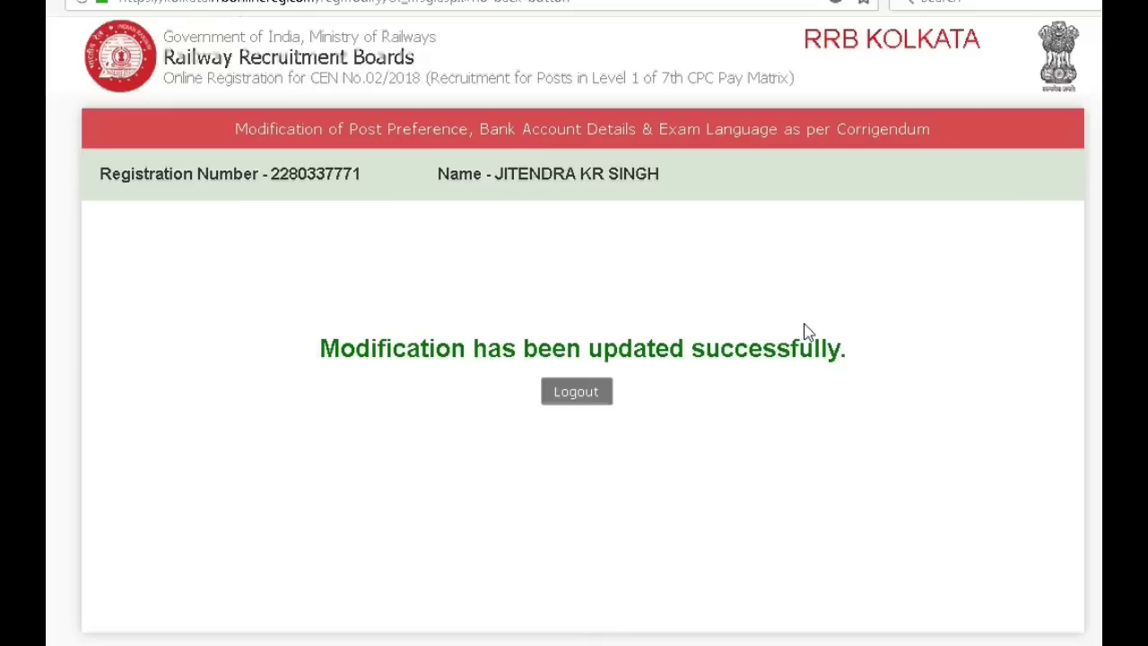
drag(910, 349, 338, 348)
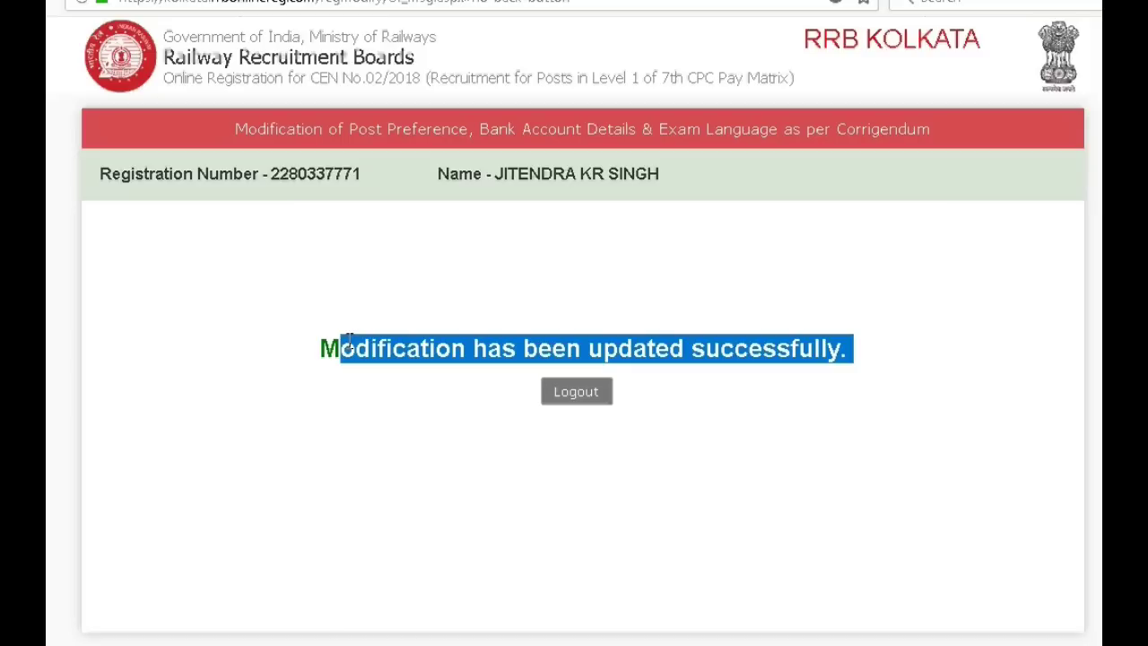
click(645, 221)
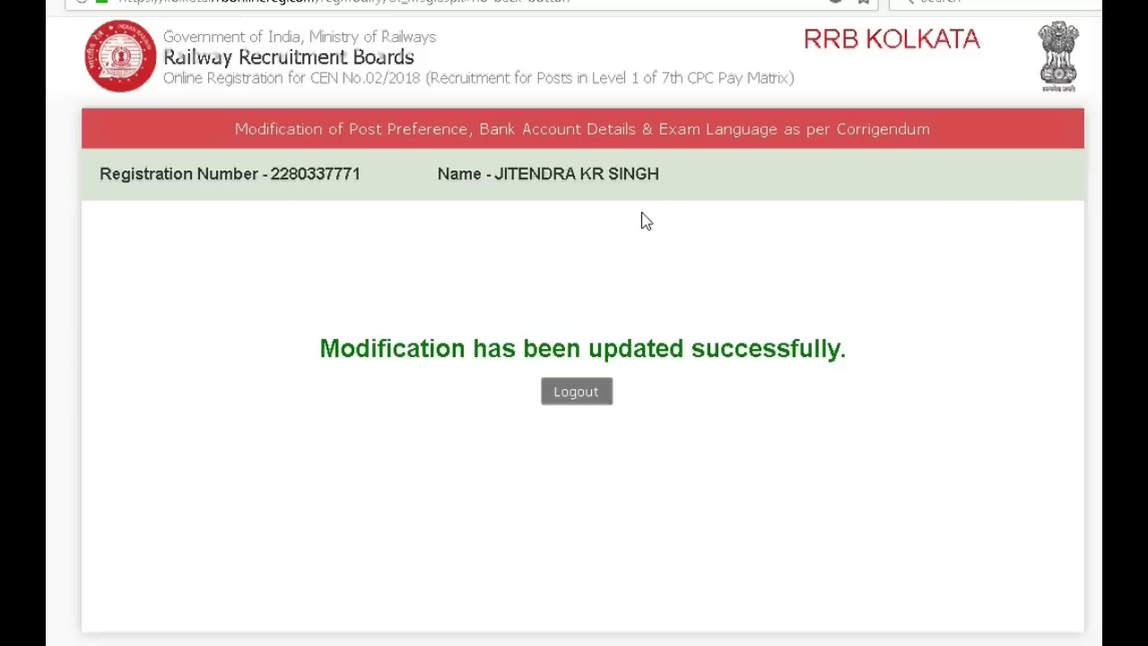
- Log out of the Kolkata application and mark RAILWAY on the closing promo slide
click(590, 397)
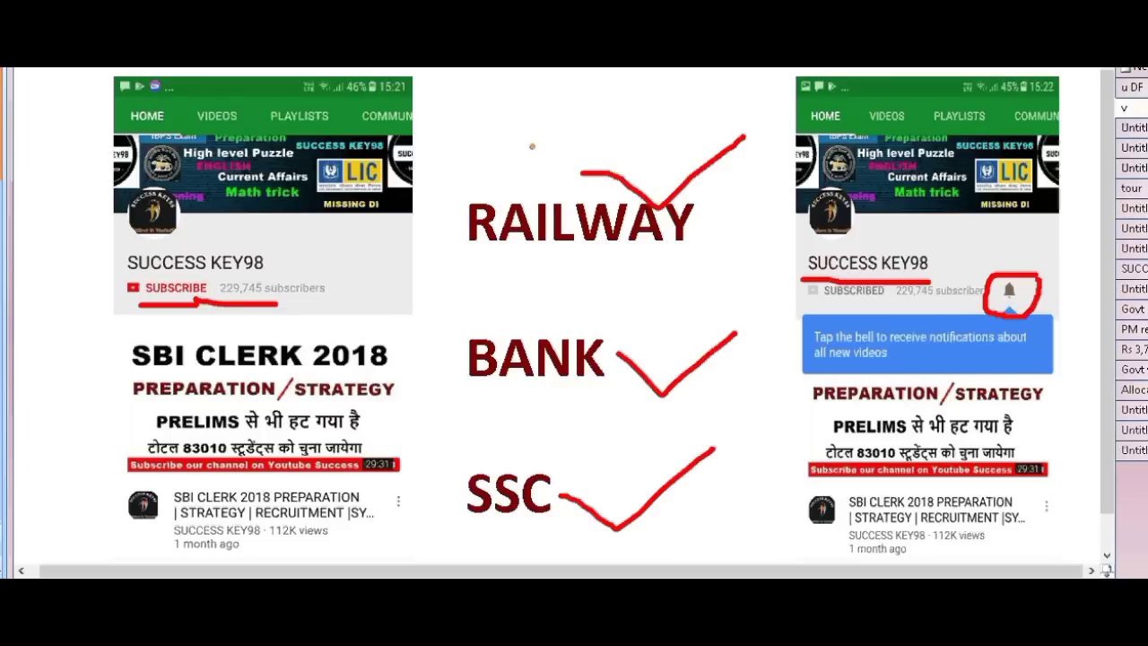
drag(532, 155, 545, 167)
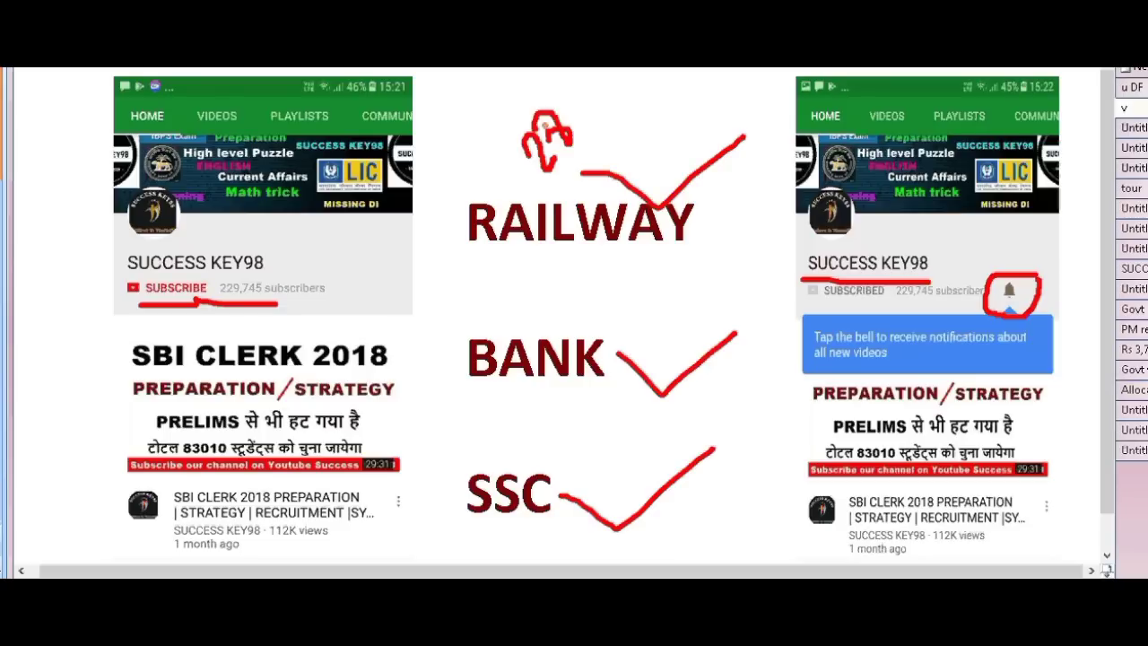